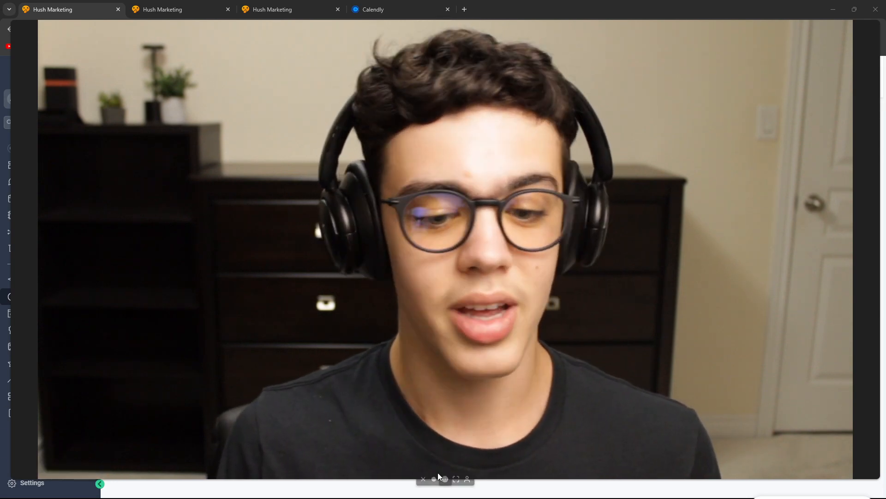
Step: Examine the structure of the Welcome - Conversion Blueprint and Retargeting - Conversion Blueprint workflows
left_click(445, 480)
left_click(149, 10)
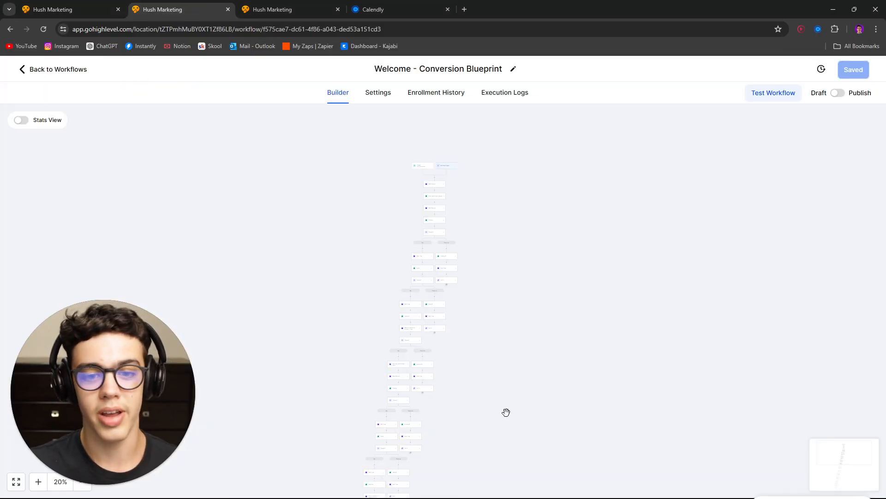
left_click_drag(506, 410, 576, 139)
left_click_drag(549, 386, 546, 408)
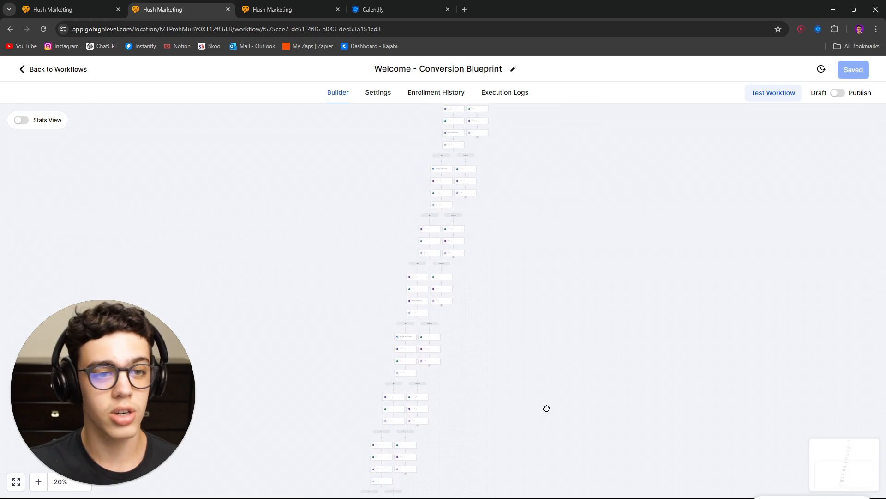
left_click(294, 6)
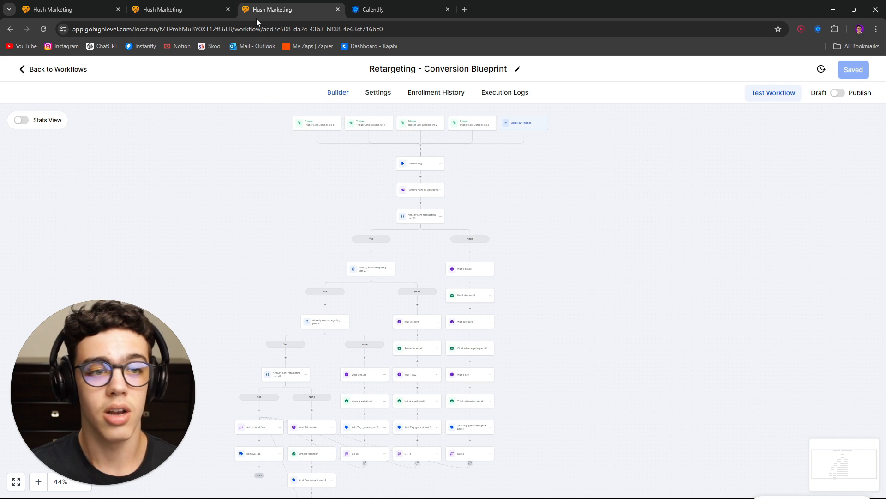
left_click(221, 3)
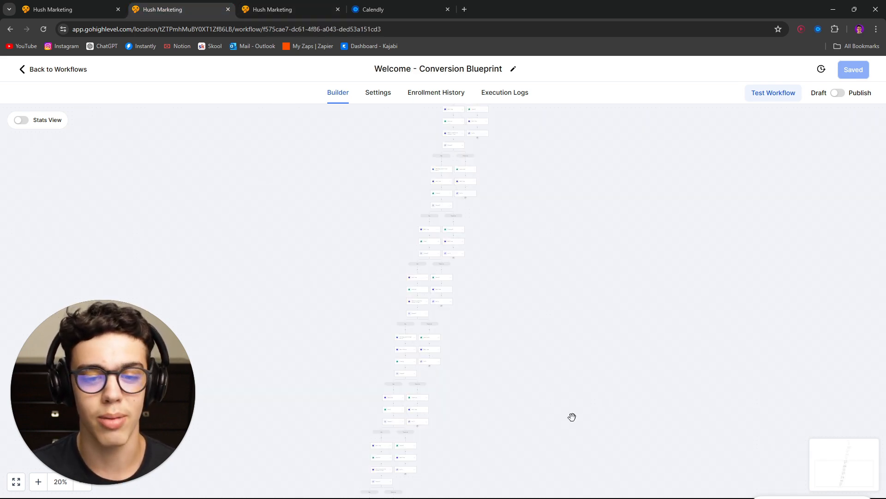
scroll(572, 417, "down", 3)
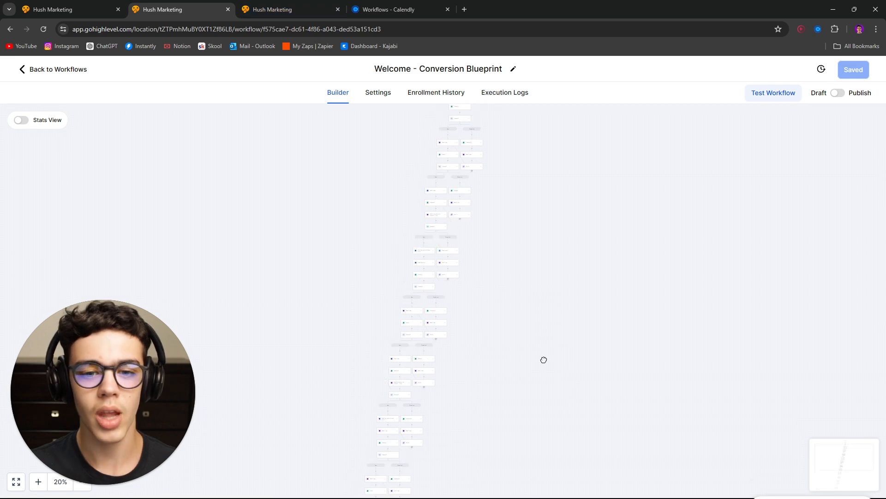
left_click_drag(544, 360, 531, 304)
Step: Create a new blank workflow from the workflow list
left_click(70, 9)
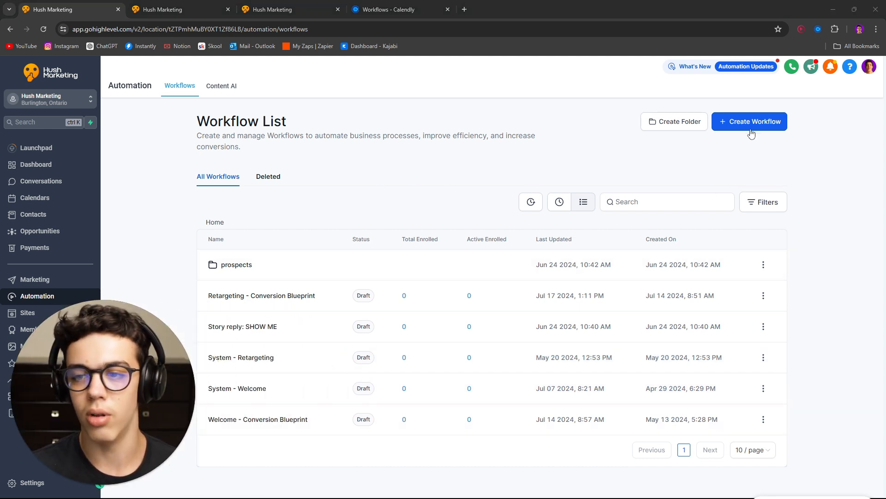
left_click(752, 133)
left_click(753, 159)
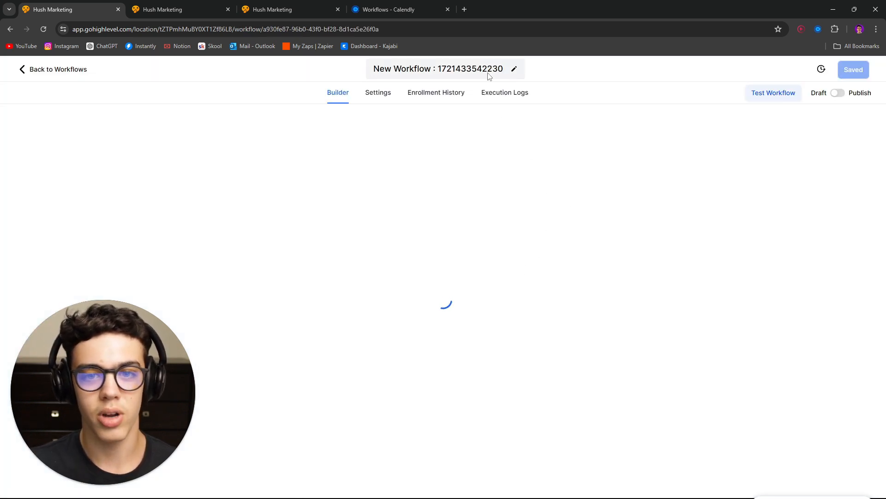
Step: Rename the new workflow as "Email Workflow"
double_click(480, 69)
triple_click(480, 70)
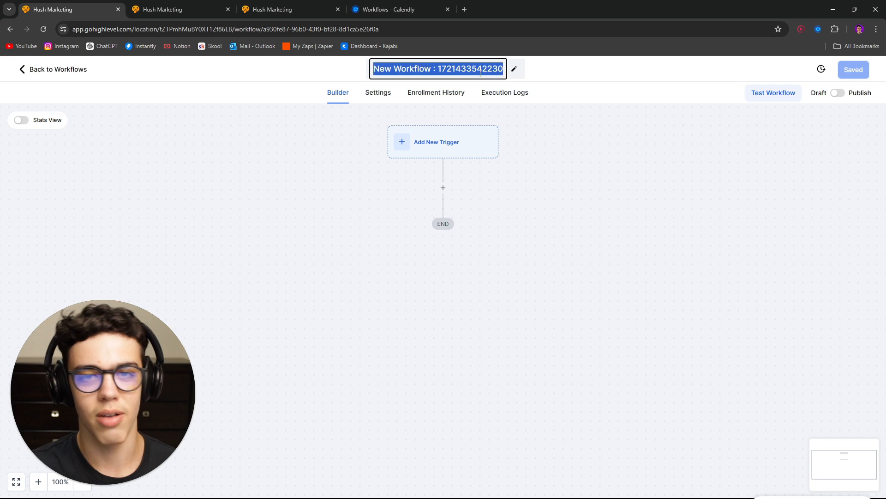
type("Email Wo")
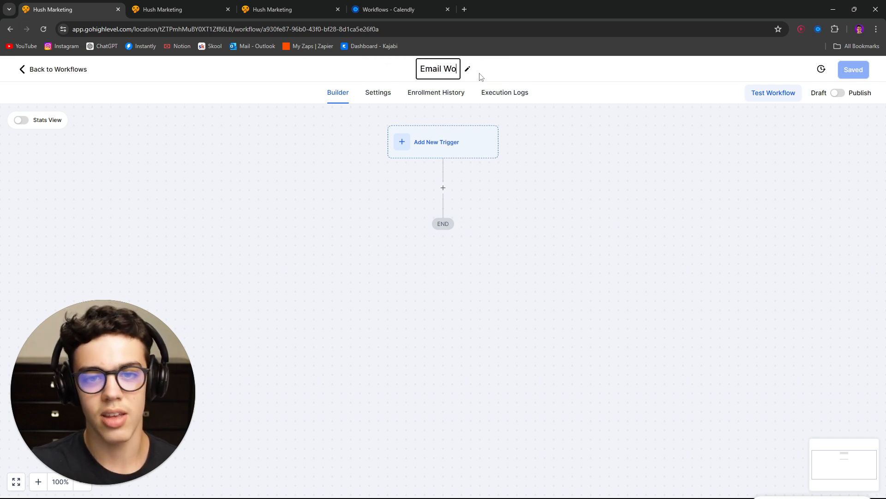
type("rkflow")
key("Return")
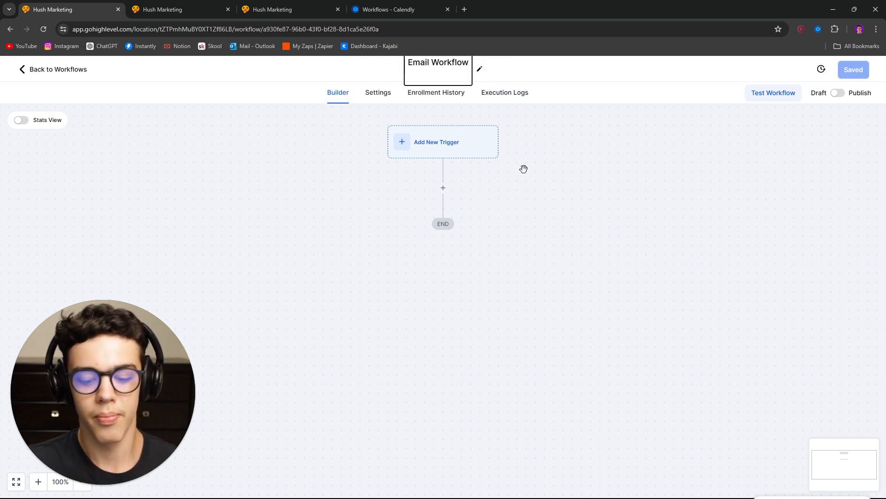
Step: Choose Form Submitted as the trigger that starts the Email Workflow
left_click(434, 153)
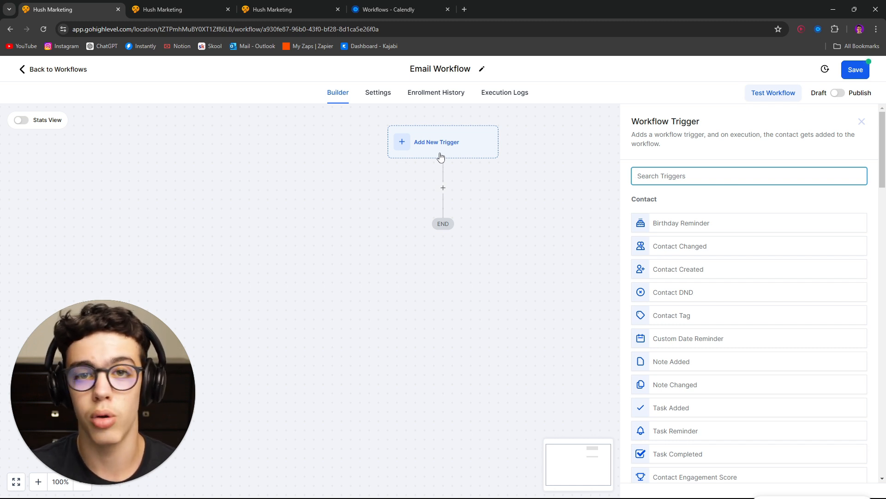
type("for")
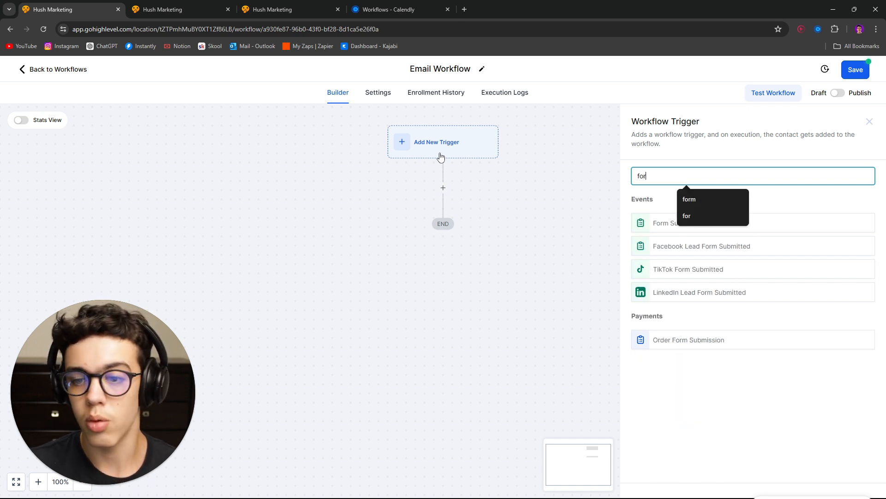
left_click(667, 203)
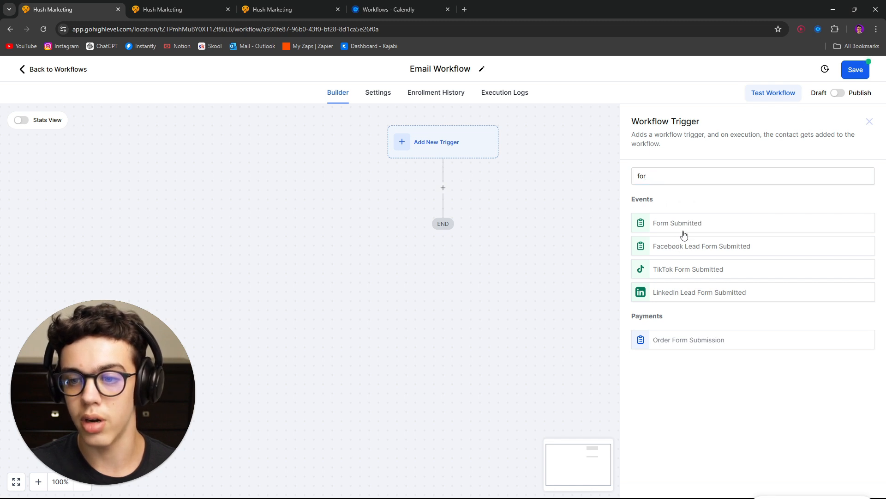
left_click(684, 223)
left_click(525, 271)
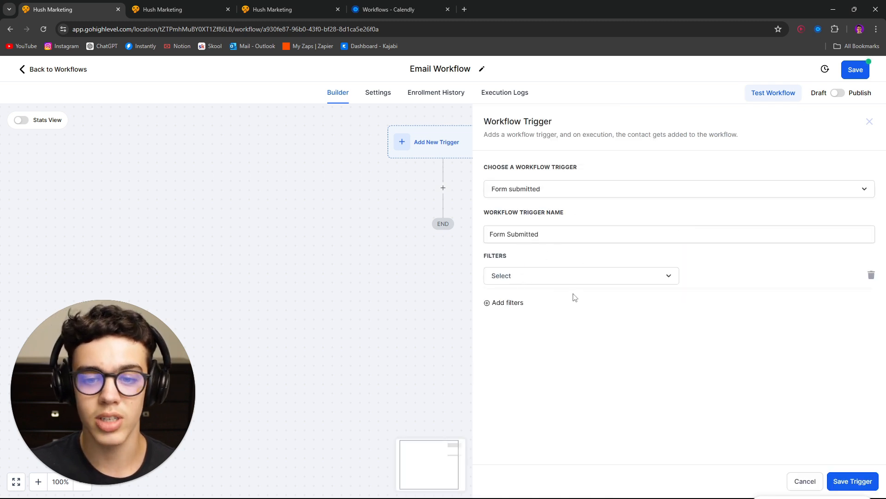
left_click(572, 276)
left_click(577, 338)
left_click(726, 277)
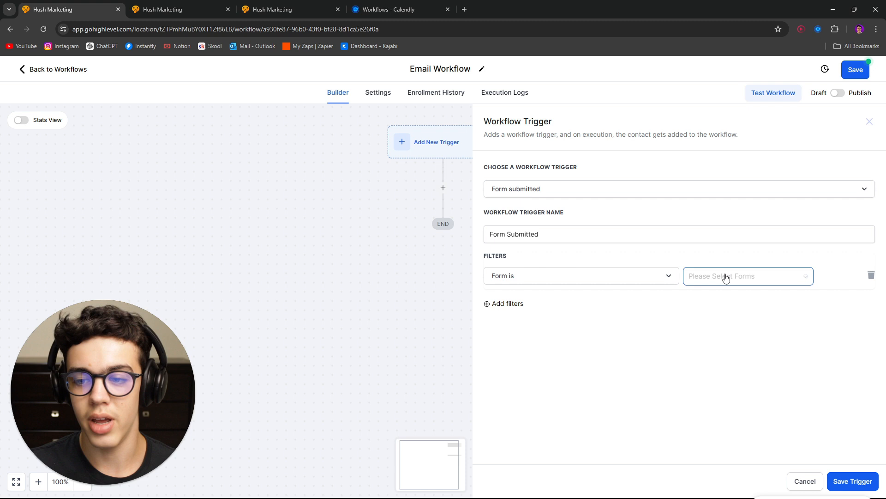
left_click(602, 374)
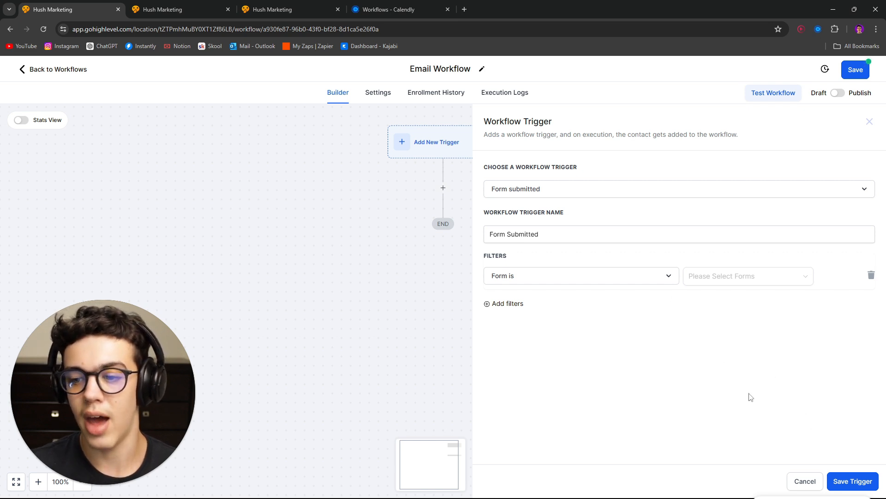
left_click(873, 276)
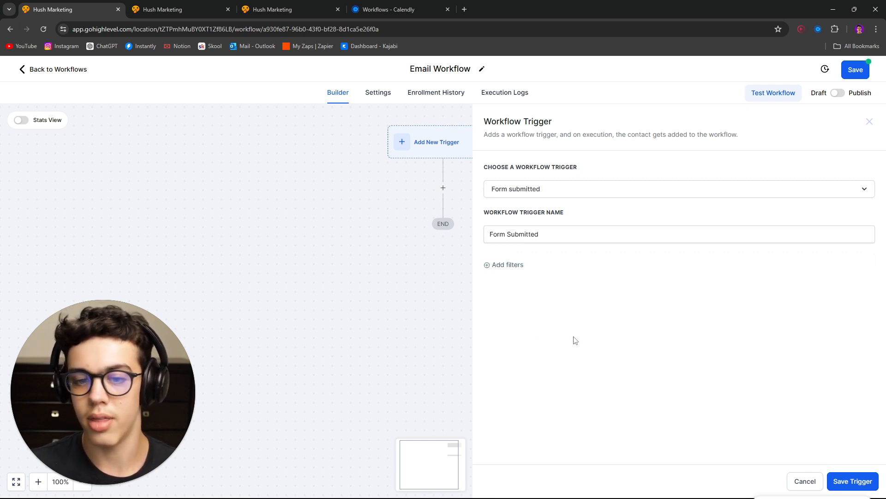
Step: Save the Form Submitted trigger without any filters
left_click(853, 488)
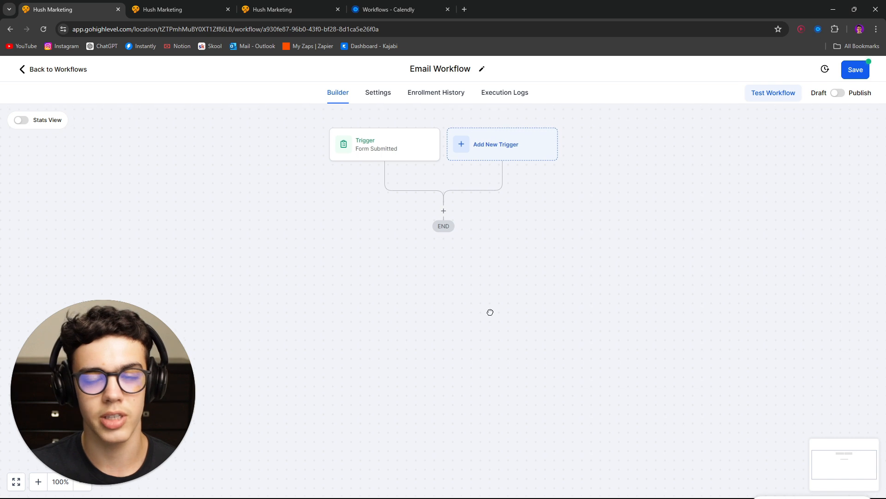
left_click(518, 148)
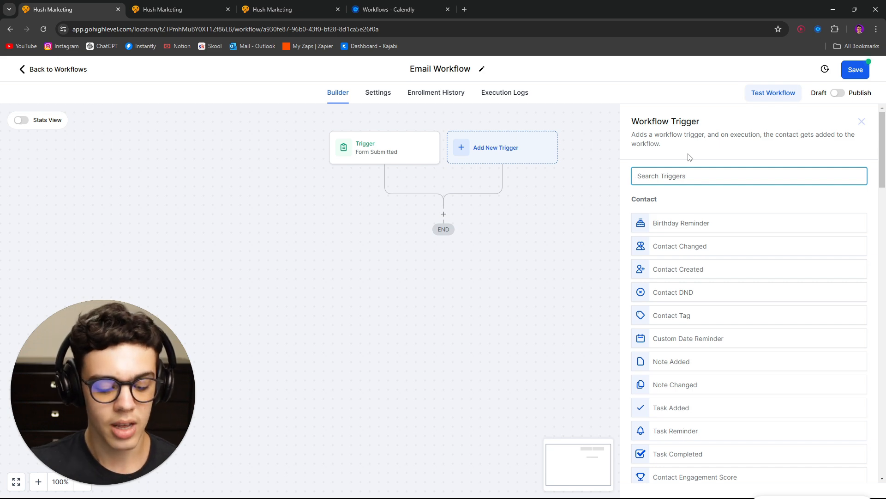
type("cont")
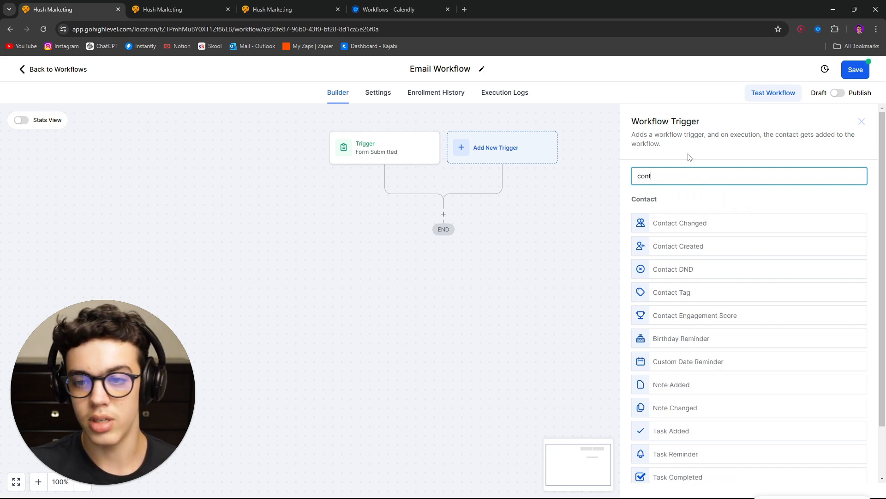
left_click(675, 301)
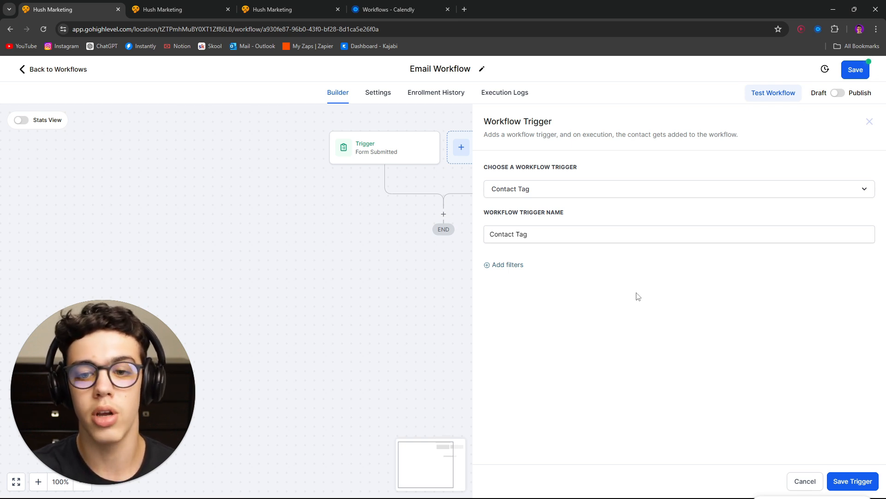
left_click(508, 265)
left_click(531, 279)
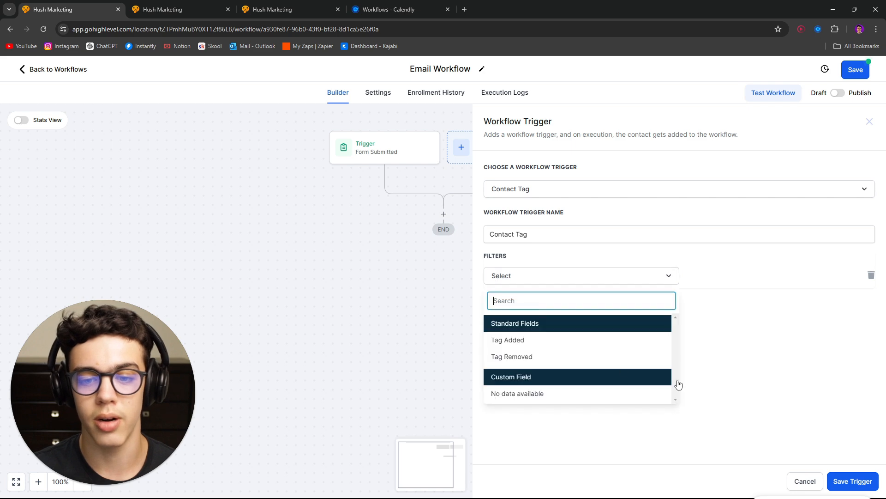
left_click(679, 385)
left_click(566, 275)
left_click(524, 340)
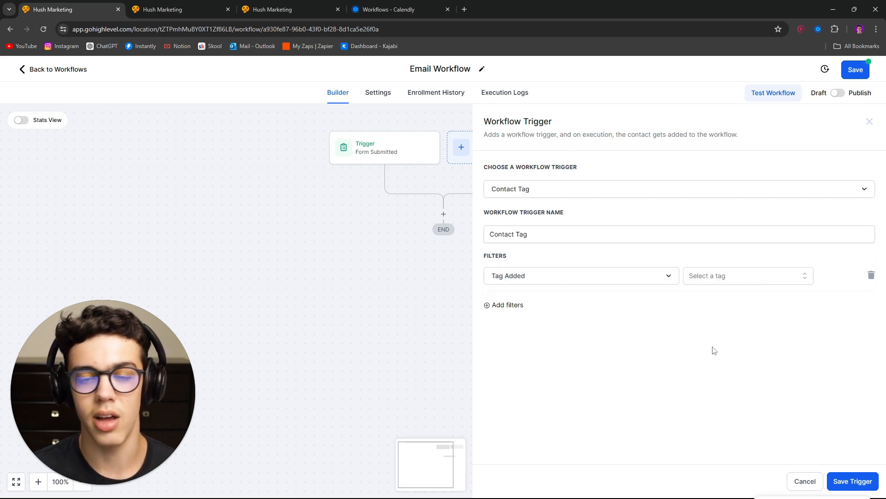
left_click(869, 122)
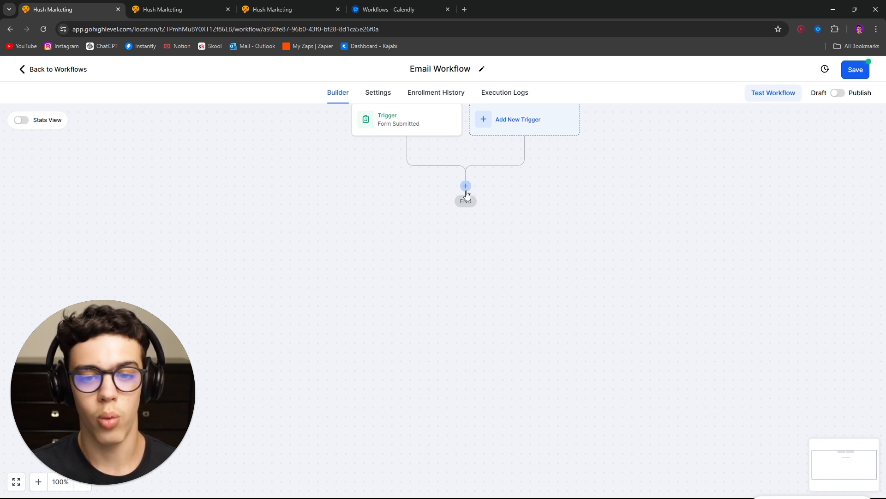
Step: Start adding a new action directly below the Form Submitted trigger
left_click(466, 186)
Step: Examine the trigger and first actions of the Welcome - Conversion Blueprint workflow up close
left_click(163, 9)
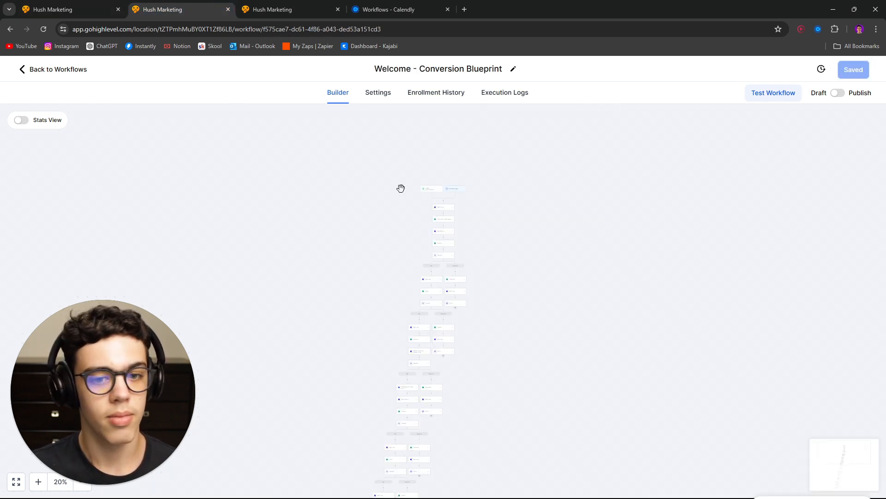
left_click_drag(91, 468, 113, 410)
triple_click(38, 482)
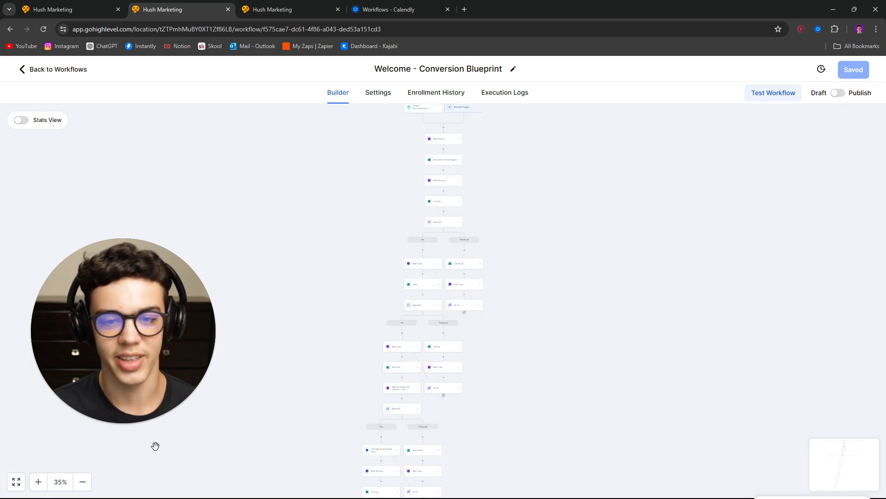
left_click_drag(470, 293, 475, 401)
double_click(38, 483)
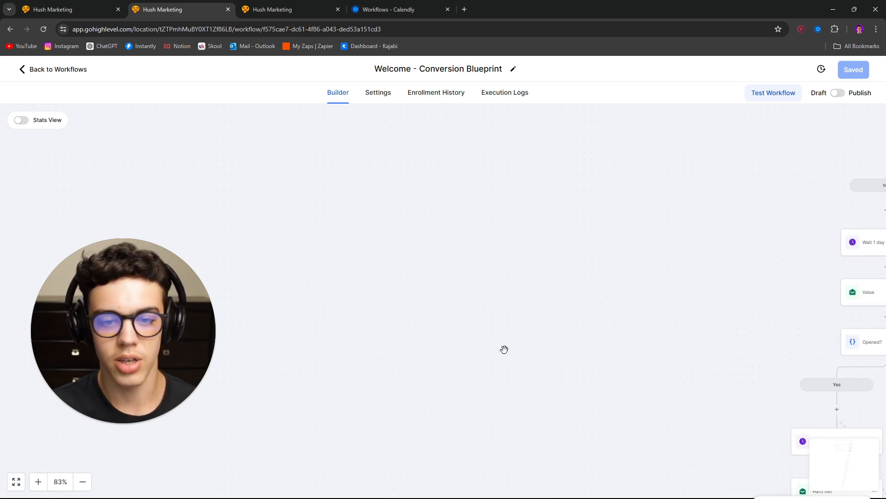
left_click_drag(747, 139, 486, 306)
left_click_drag(762, 222, 592, 325)
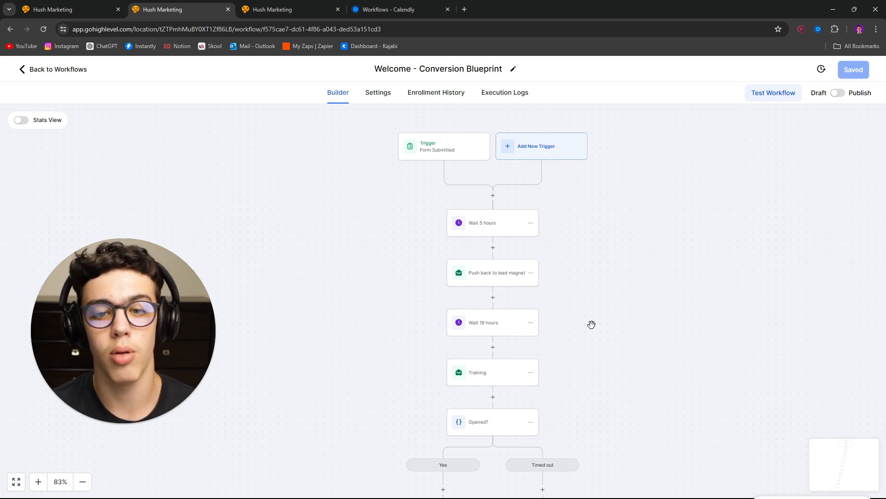
Step: In the Email Workflow, add and save a Wait action with a time delay of 3 hours after the trigger
left_click(69, 9)
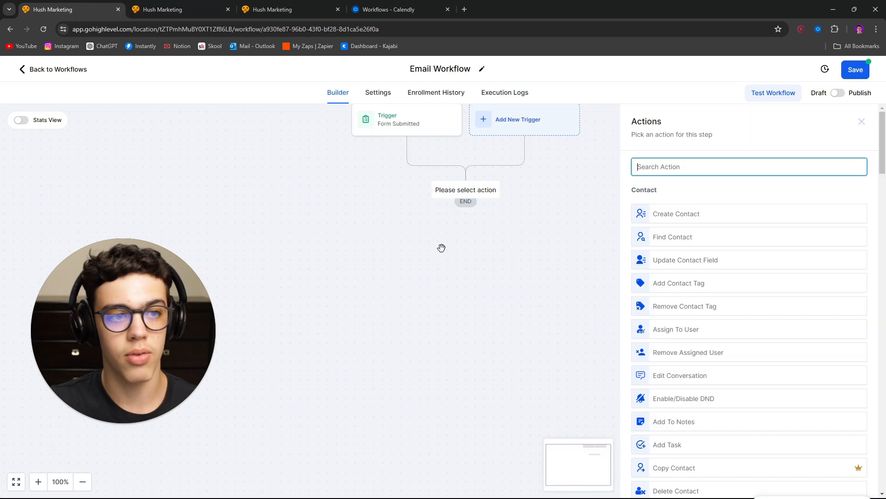
left_click_drag(488, 240, 469, 268)
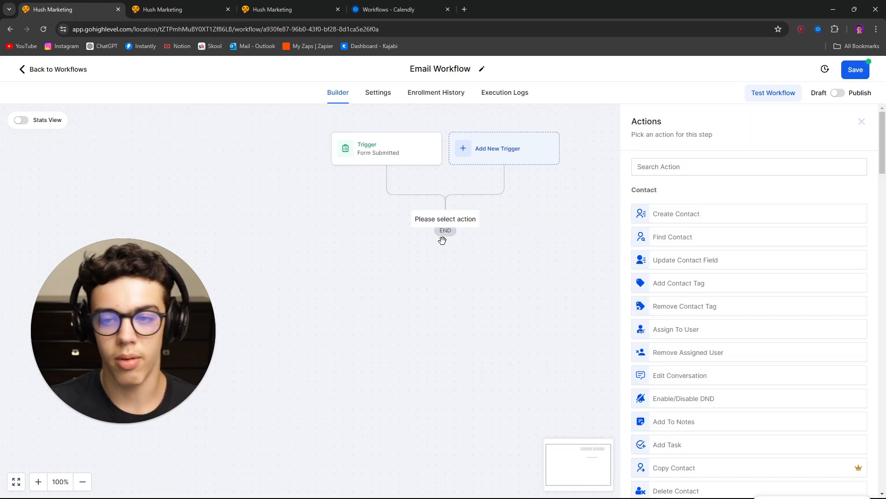
left_click(675, 167)
type("wait")
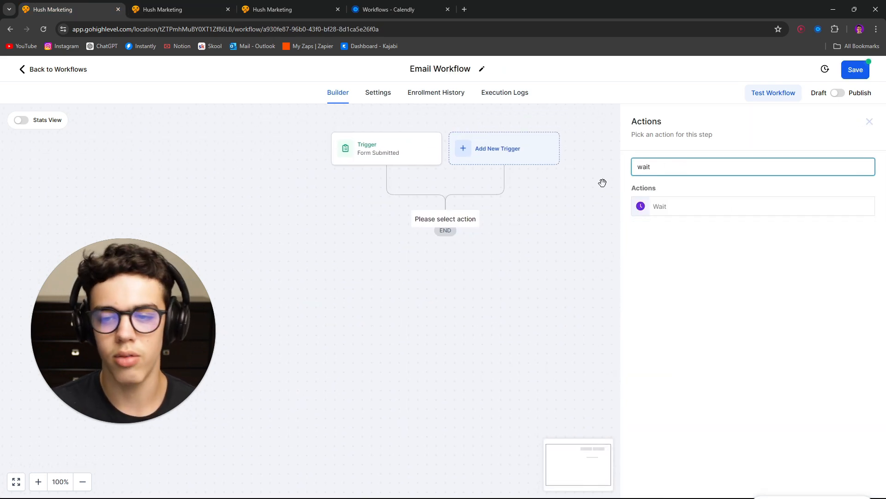
left_click(655, 208)
left_click_drag(506, 266, 487, 266)
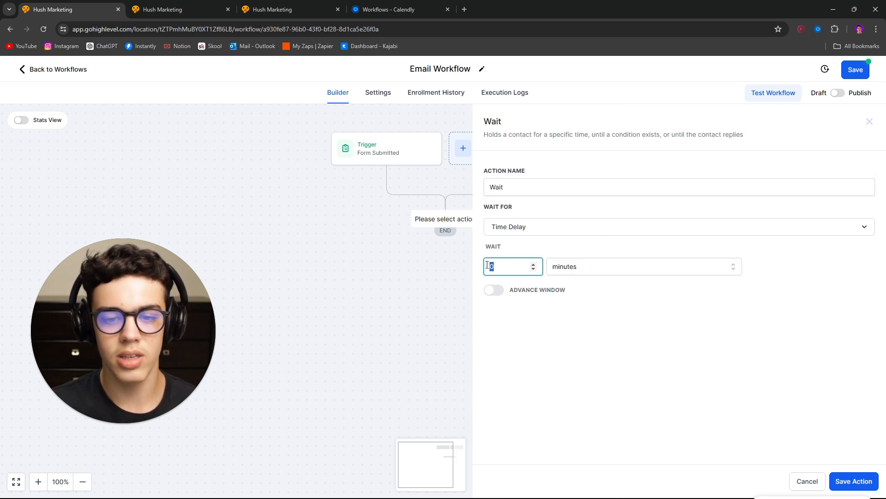
left_click(592, 270)
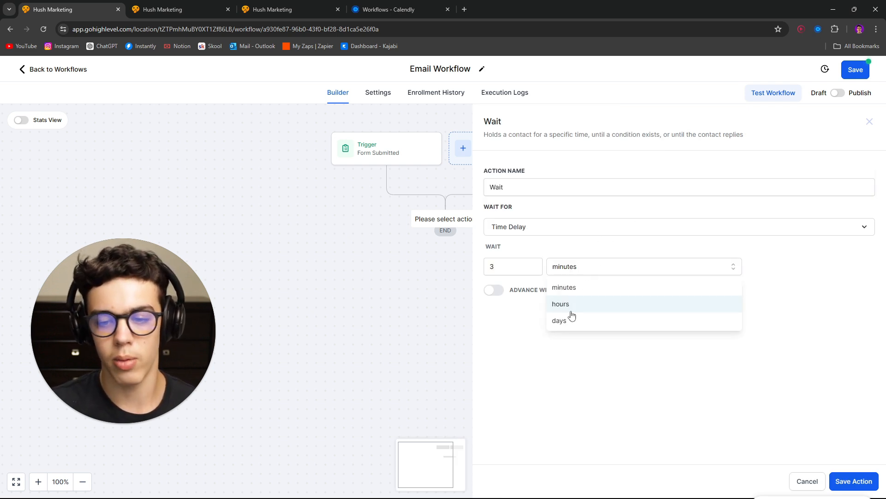
left_click(568, 305)
left_click(847, 477)
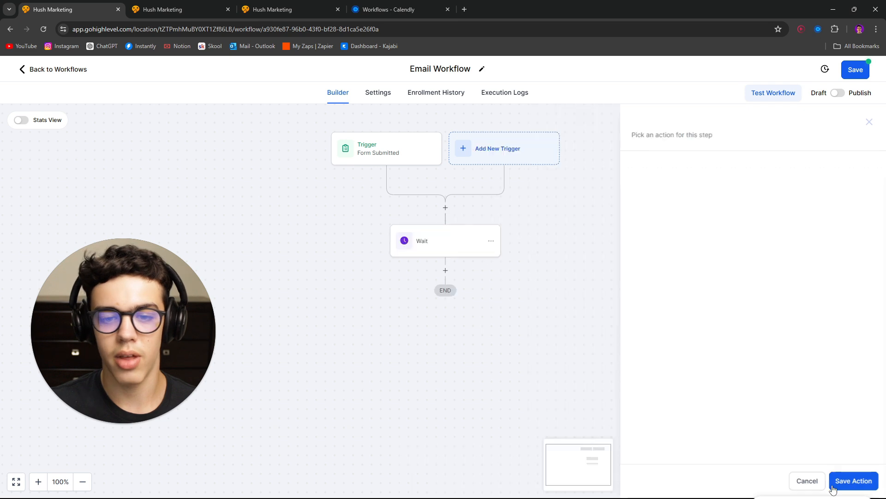
Step: Add a Send Email action directly below the Wait action, with the placeholder subject "g", and save it
left_click(446, 198)
type("emai")
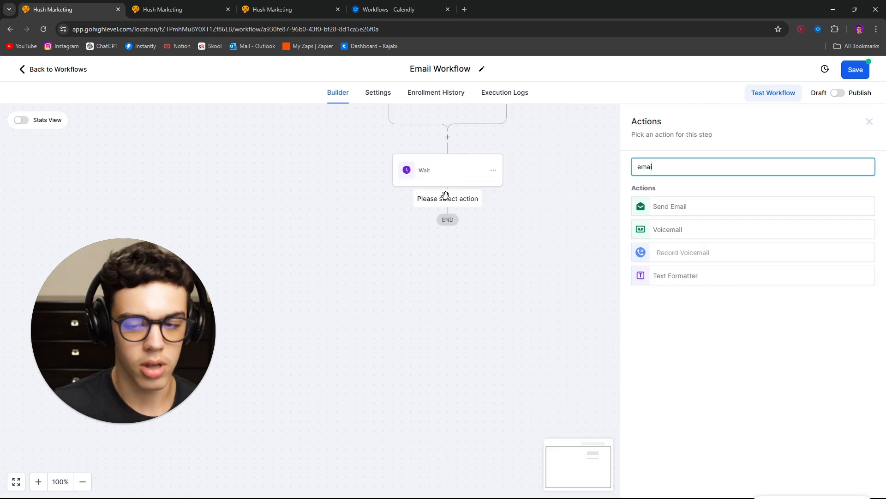
left_click(706, 215)
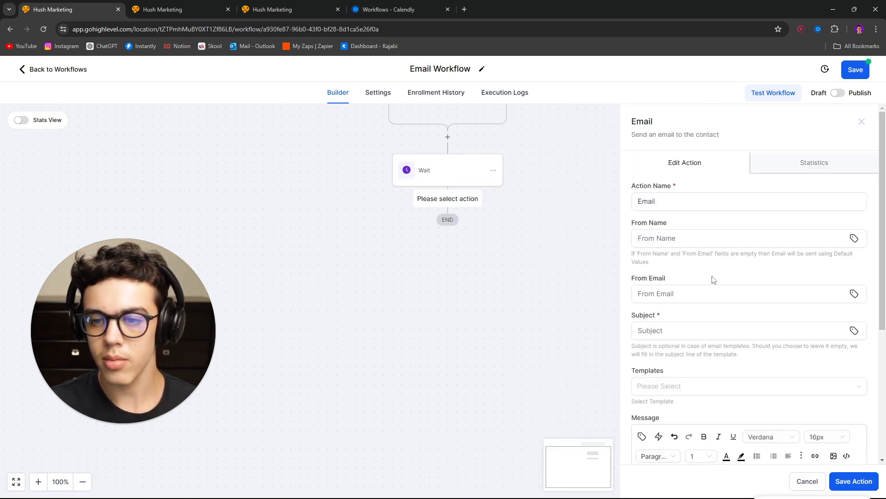
scroll(789, 359, "down", 1)
left_click(702, 288)
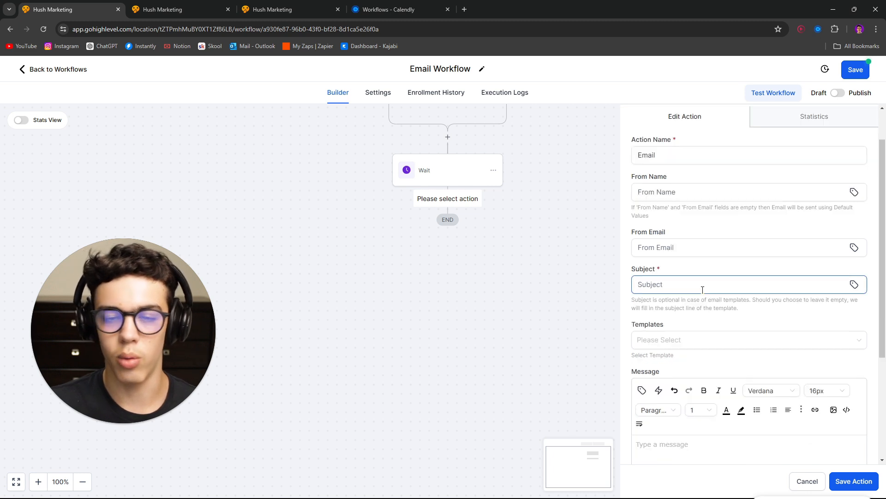
type("g")
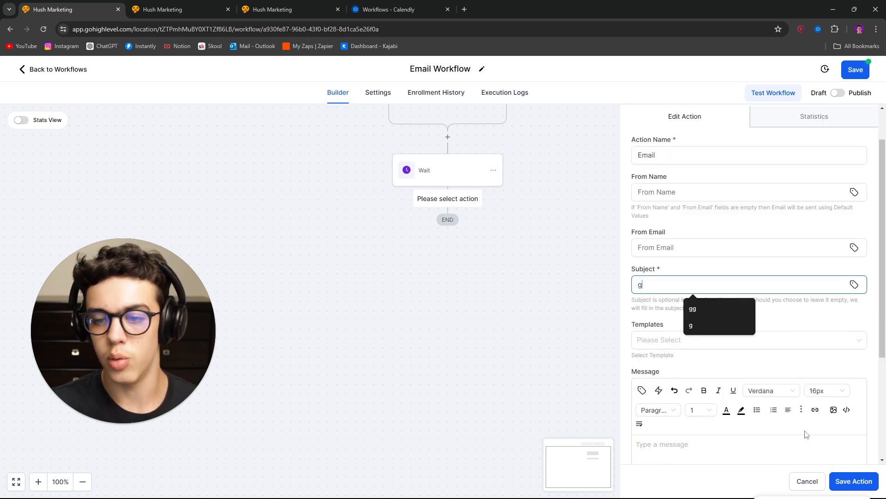
left_click(852, 485)
Step: Rename the first Wait action as "Wait 3 hours" and save it
left_click_drag(459, 328, 453, 304)
left_click_drag(499, 278, 494, 308)
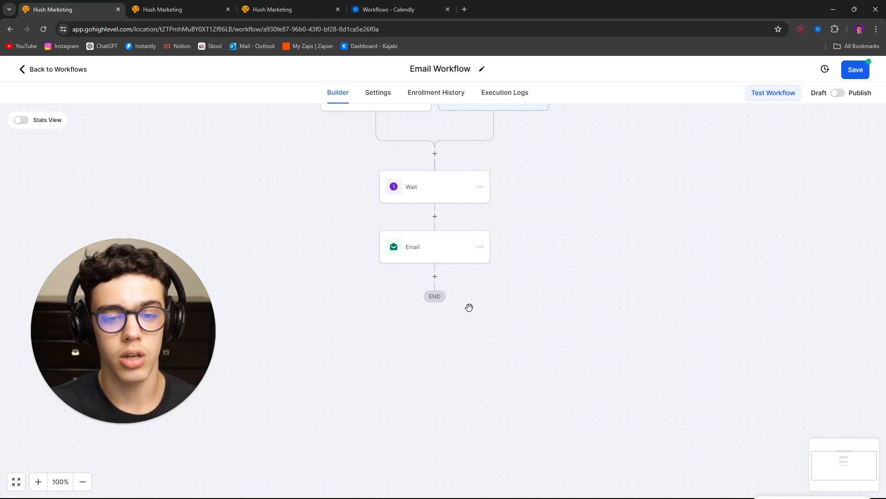
mouse_move(470, 308)
left_mouse_down()
mouse_move(467, 279)
mouse_move(479, 355)
mouse_move(470, 311)
left_mouse_up()
left_click(414, 170)
left_click(585, 181)
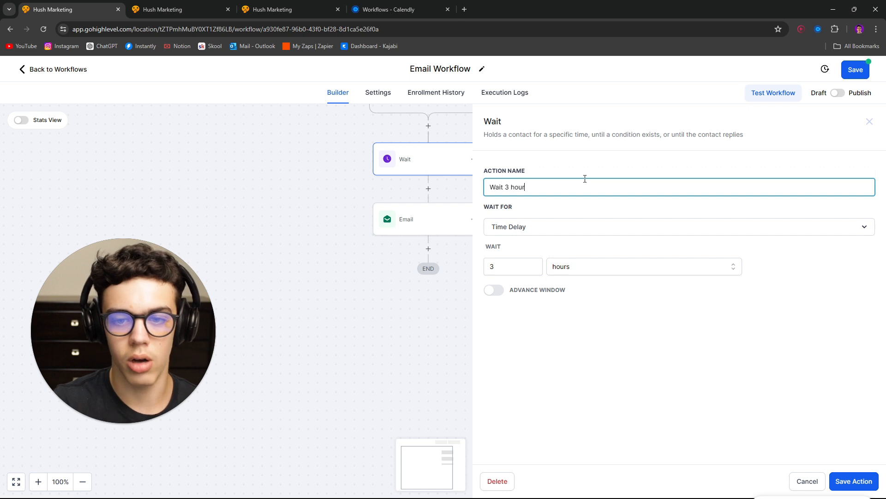
type("3 hours")
left_click(853, 480)
Step: Add and save a Wait action named "Wait 1 day" below the email, with a time delay of 1 day
left_click_drag(423, 321, 433, 303)
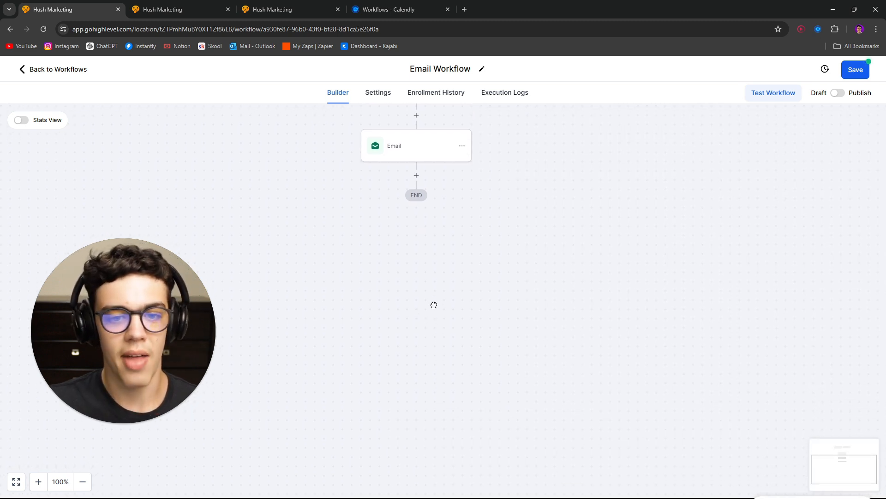
left_click(416, 181)
type("wait")
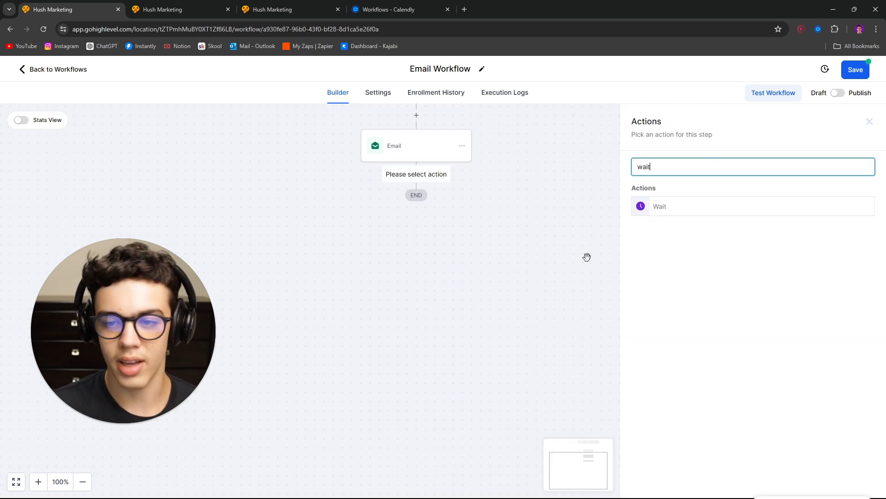
left_click(707, 210)
left_click_drag(505, 264, 489, 265)
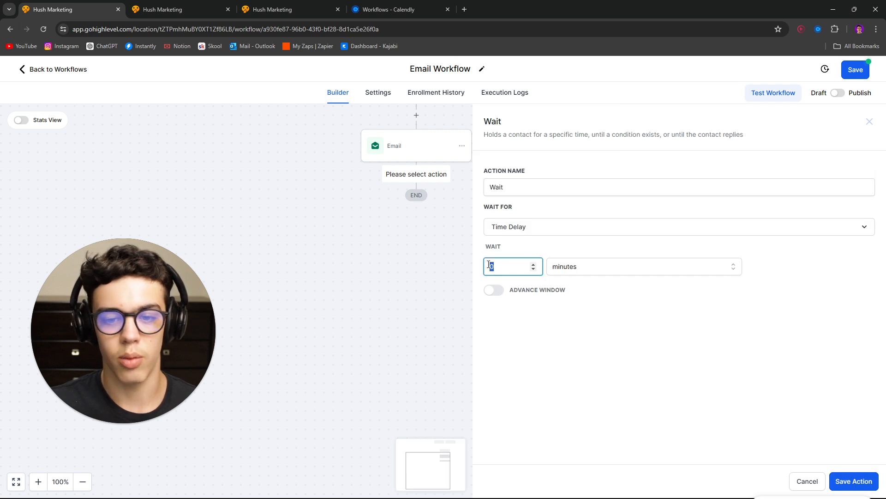
left_click(520, 190)
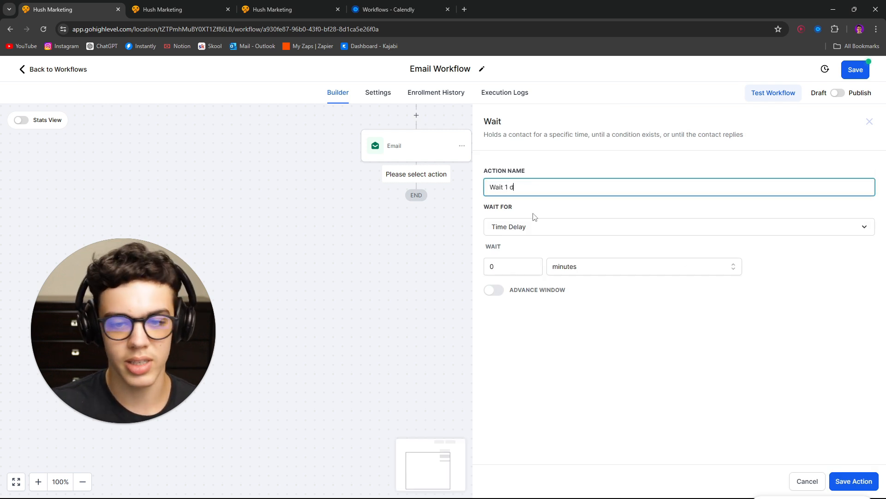
left_click(518, 266)
type("1")
left_click(595, 267)
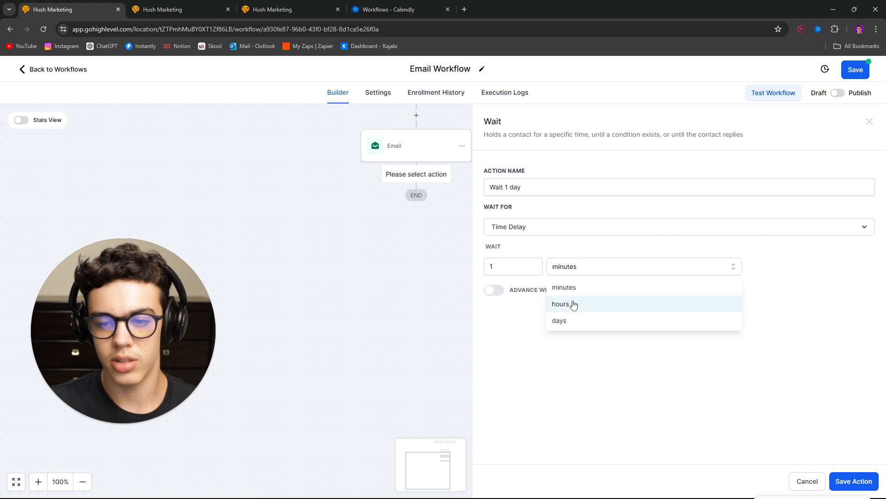
left_click(564, 321)
left_click(852, 481)
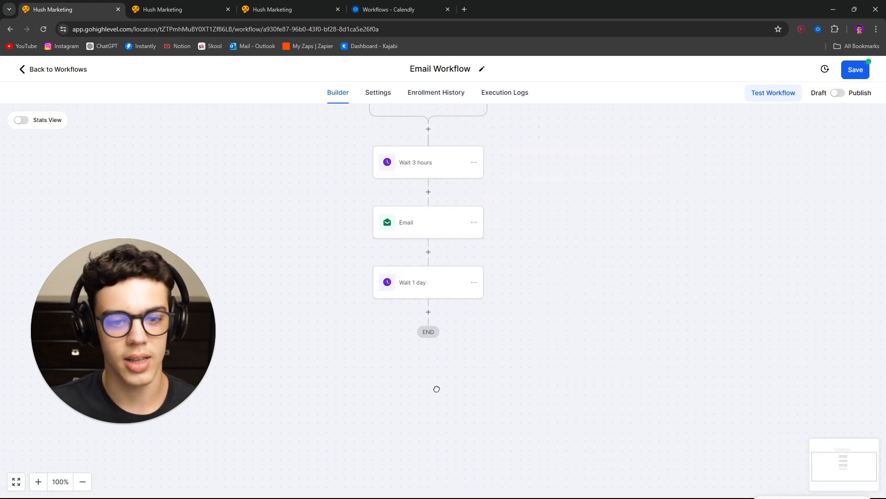
Step: Add a second Send Email action below the "Wait 1 day" action, with the placeholder subject "g", and save it
left_click(428, 282)
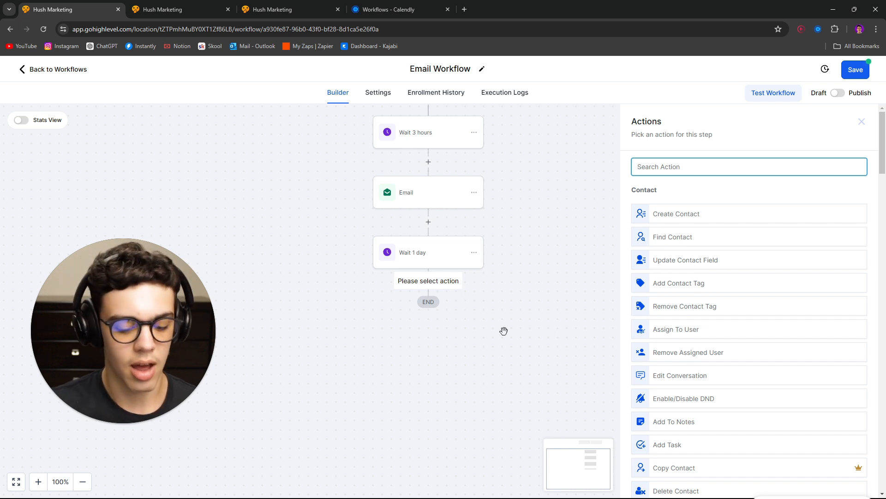
type("ema")
left_click(681, 212)
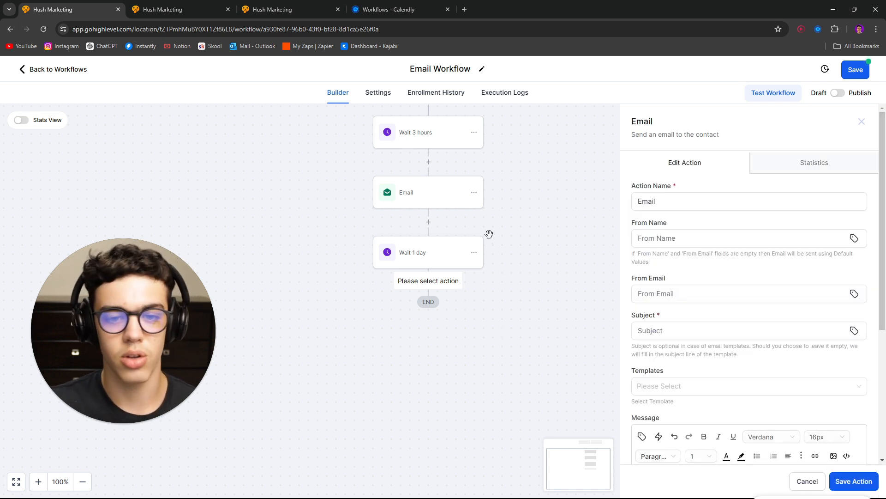
left_click(695, 326)
type("s")
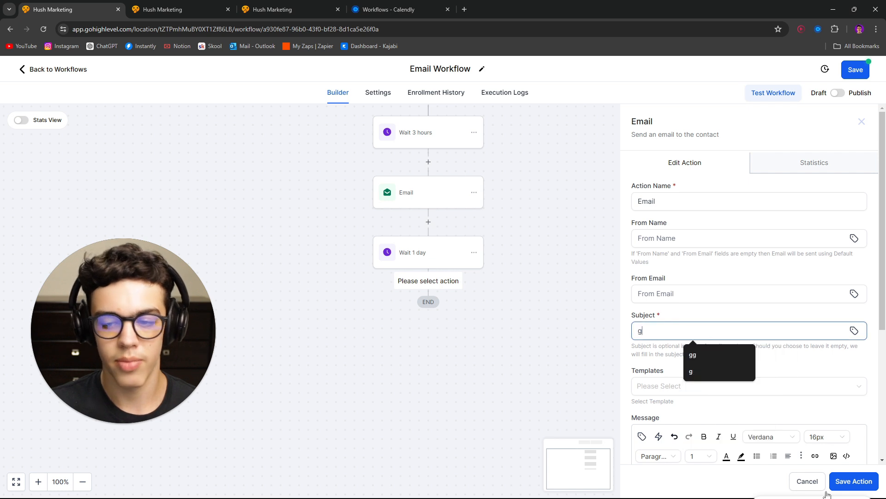
left_click(858, 486)
Step: Add a Wait action below the second email and set it to wait for an Email Event
mouse_move(538, 373)
left_mouse_down()
mouse_move(542, 425)
mouse_move(543, 368)
left_mouse_up()
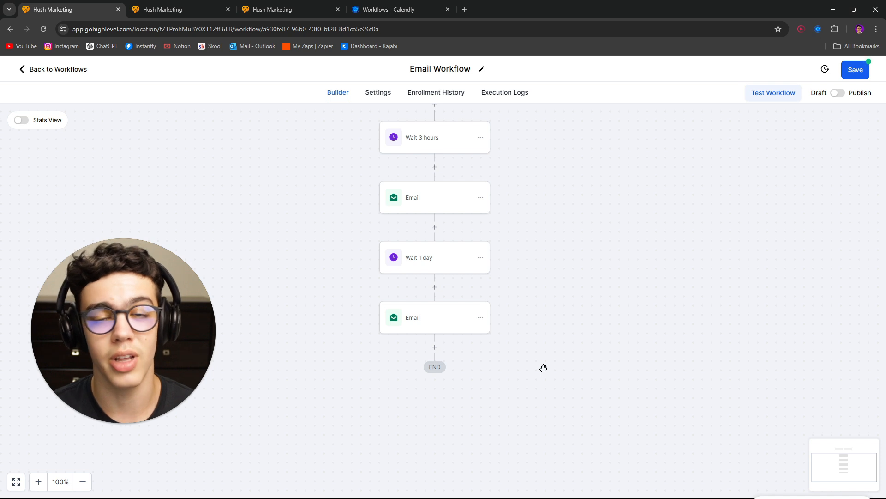
scroll(507, 370, "down", 1)
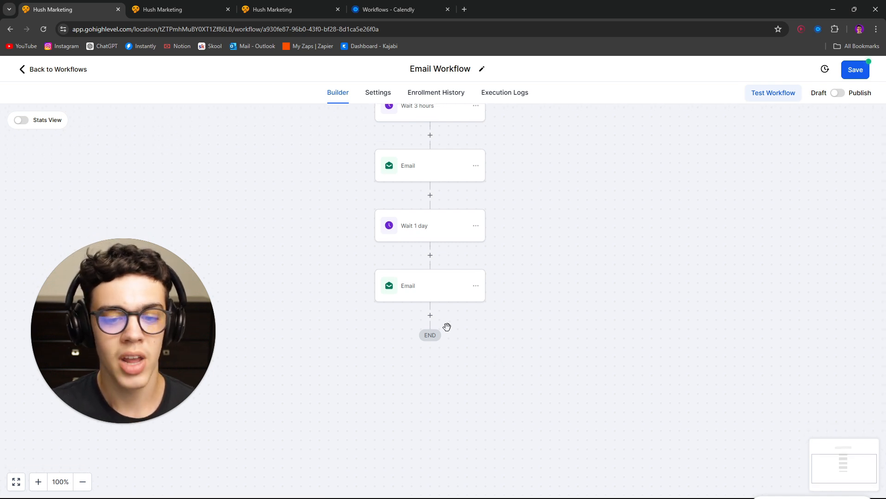
left_click(430, 315)
type("wait")
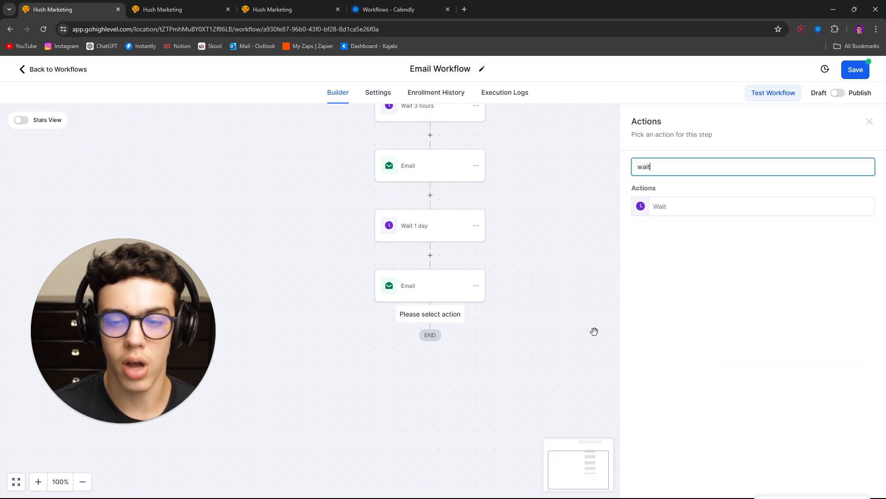
left_click(665, 214)
left_click_drag(430, 377, 398, 342)
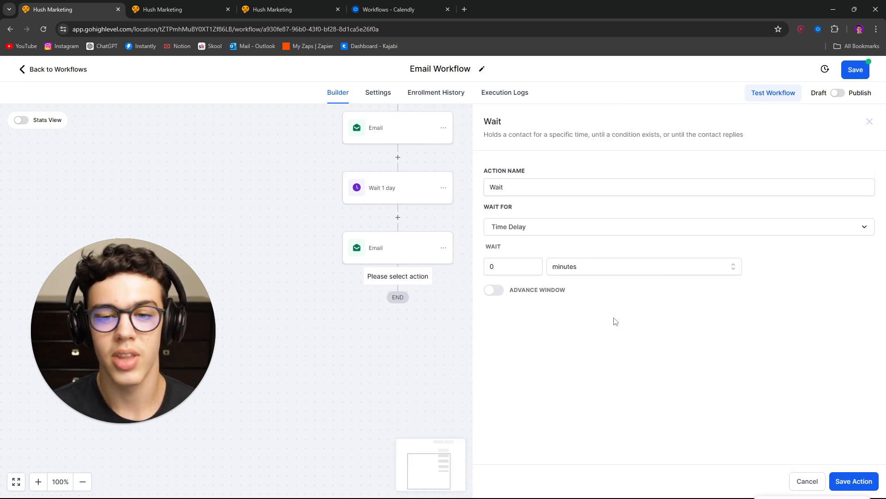
left_click(531, 226)
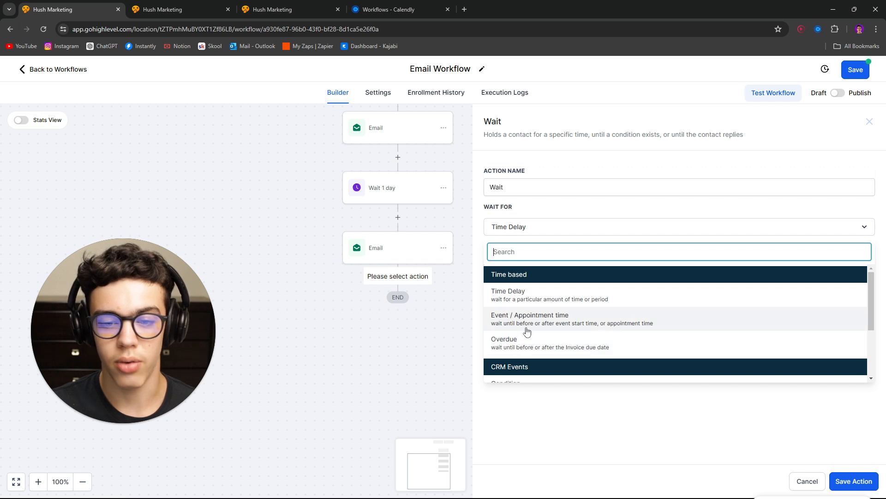
scroll(535, 364, "down", 3)
left_click(520, 370)
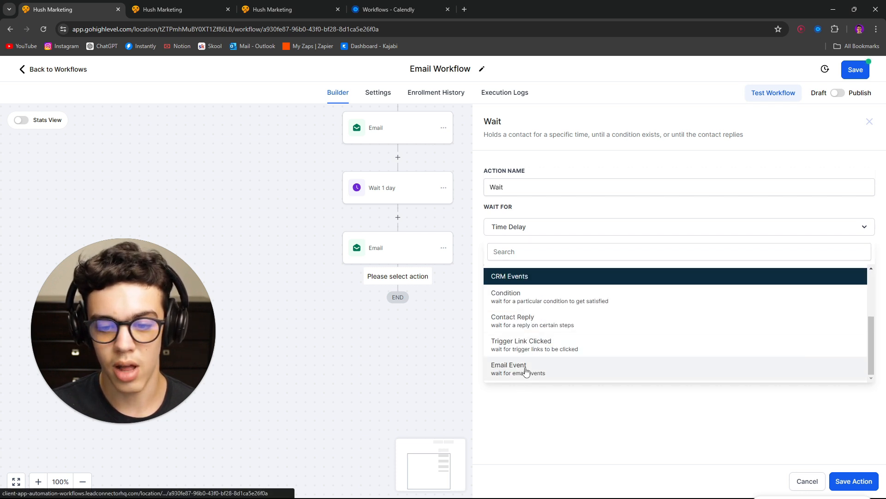
left_click(518, 228)
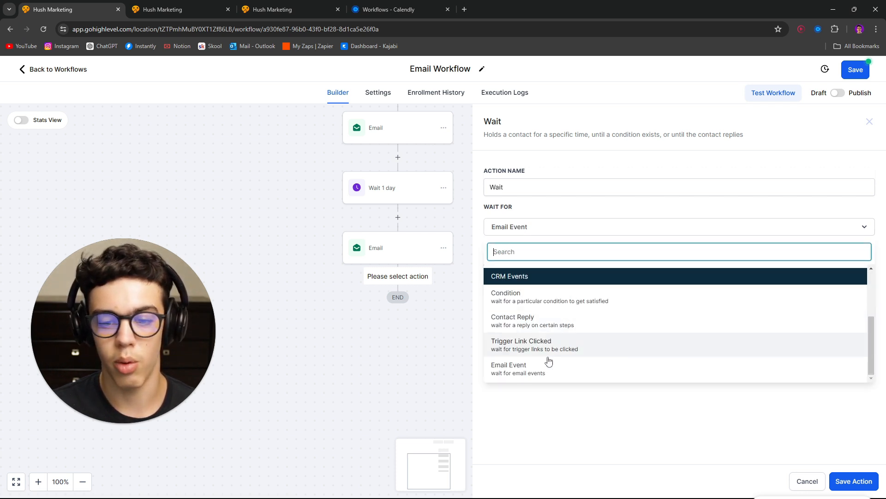
left_click(584, 430)
Step: Make the new Wait action watch the first listed Email step for the Opened event, and save it
left_click(531, 272)
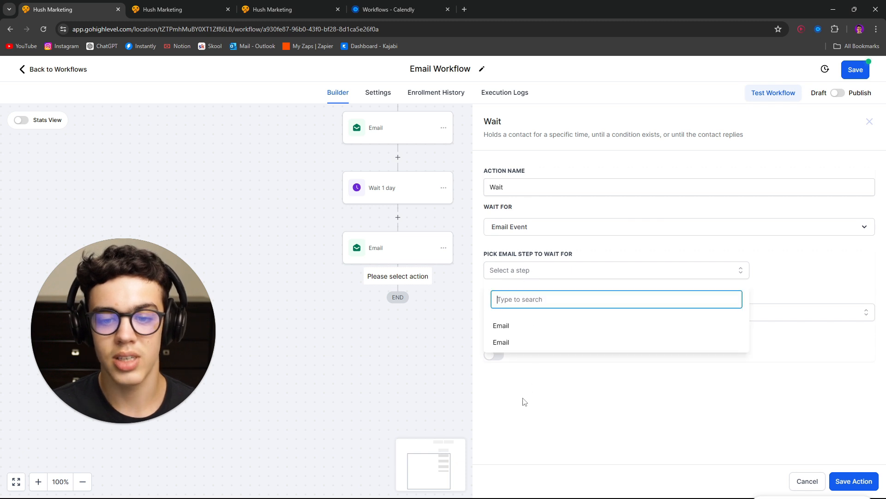
left_click(520, 331)
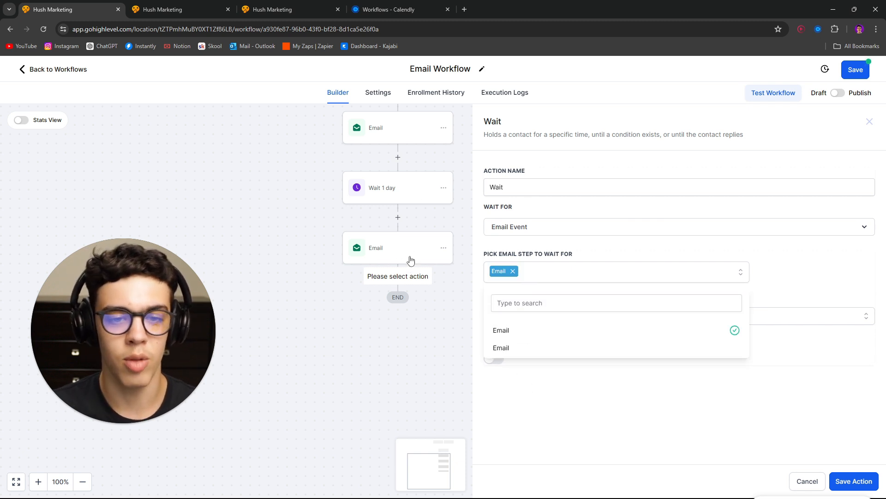
left_click(635, 451)
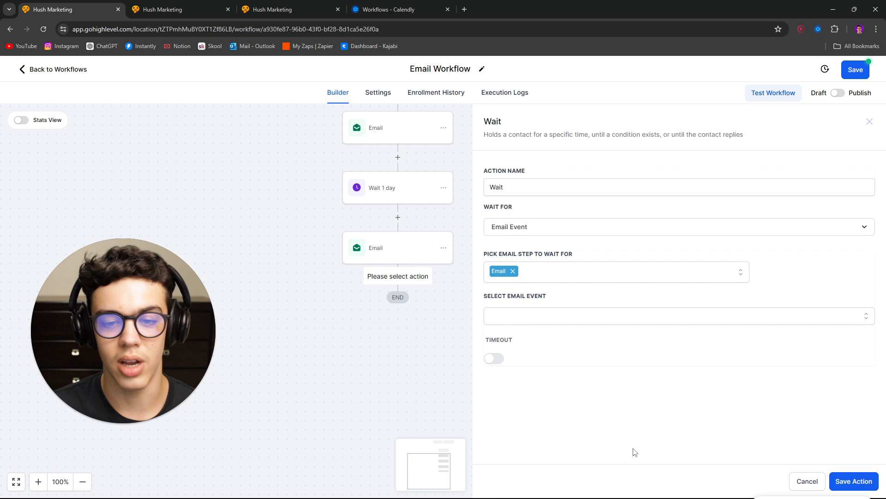
left_click(525, 322)
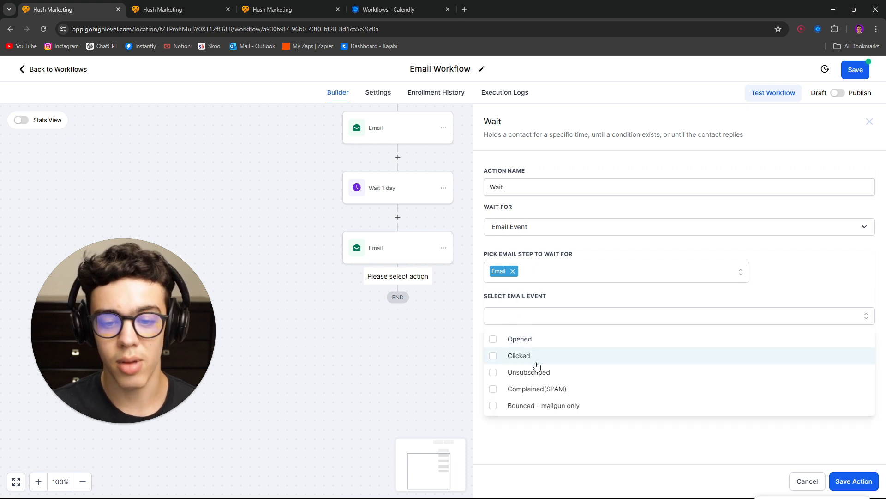
left_click(519, 340)
left_click(591, 306)
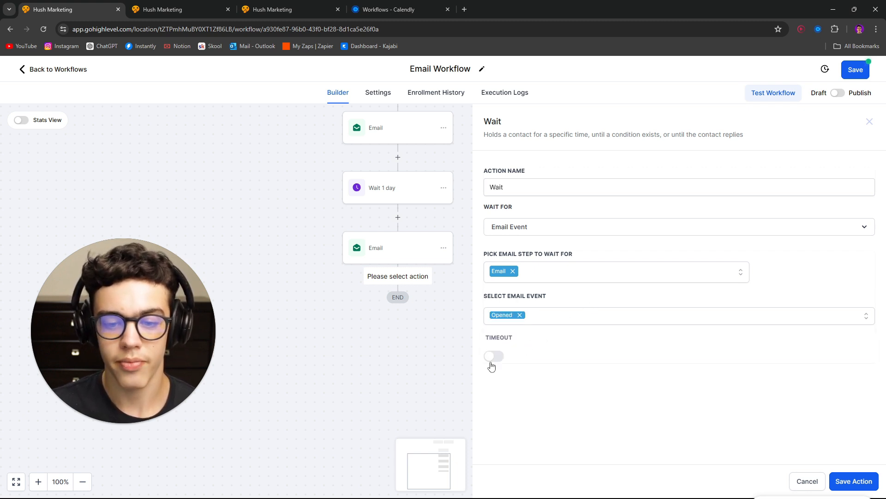
left_click(862, 481)
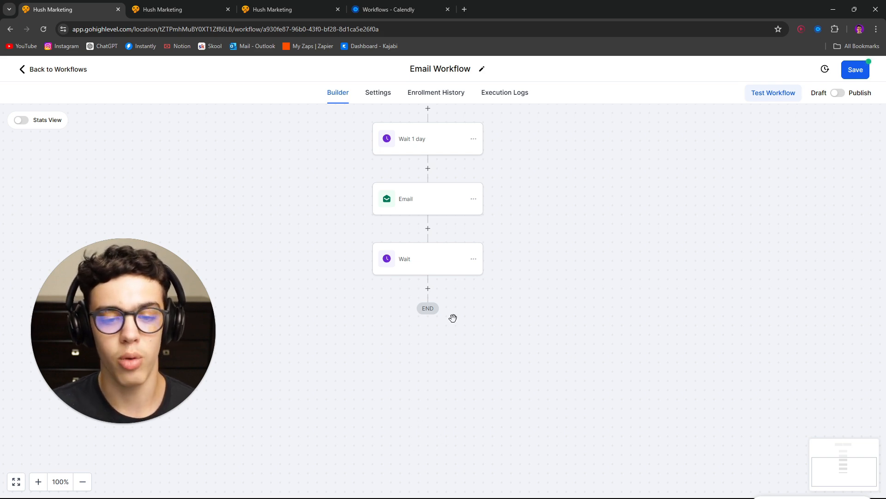
Step: Enable a 1-day timeout on the email-event Wait, rename it "Wait for open: Timeout 1 day", and save it
left_click(425, 254)
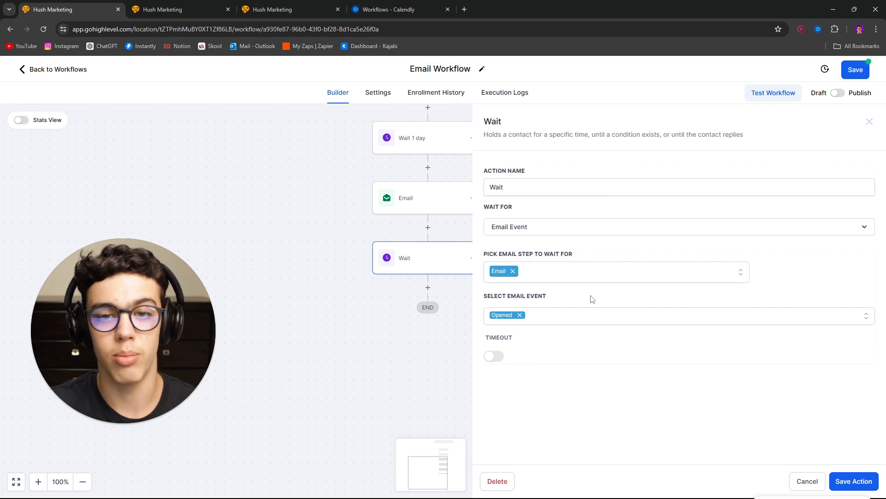
left_click(494, 356)
double_click(510, 379)
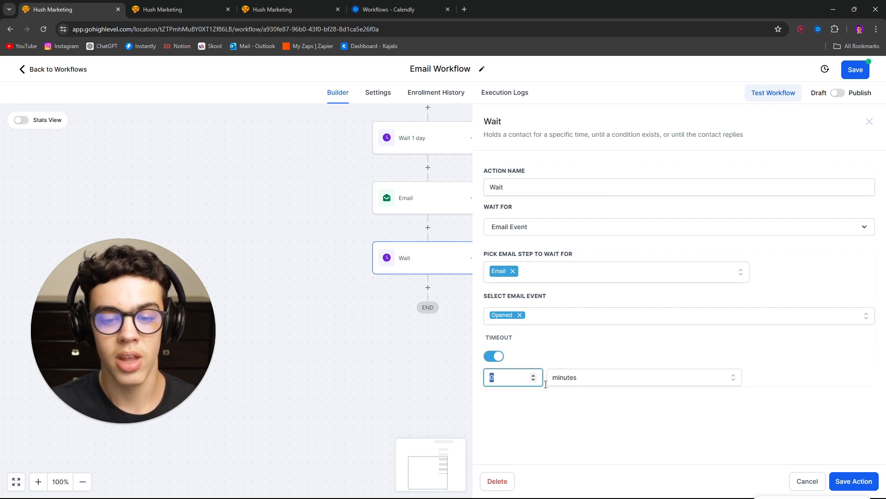
left_click(571, 383)
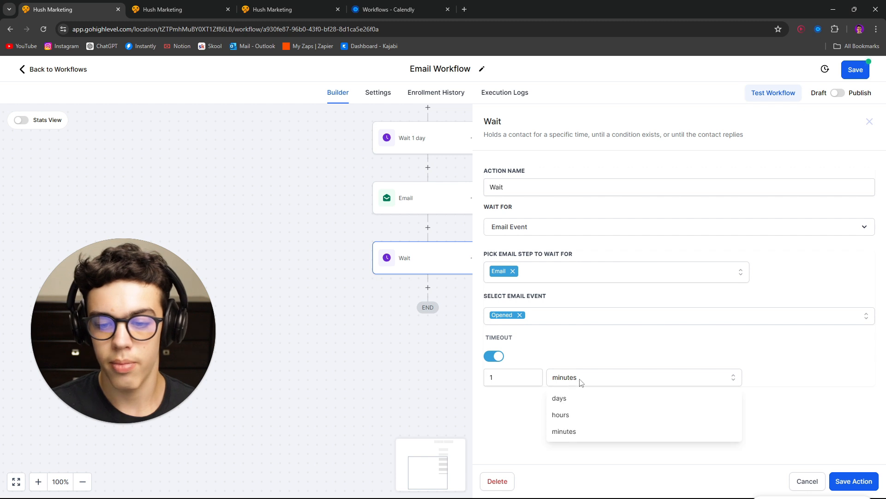
left_click(600, 399)
left_click(544, 193)
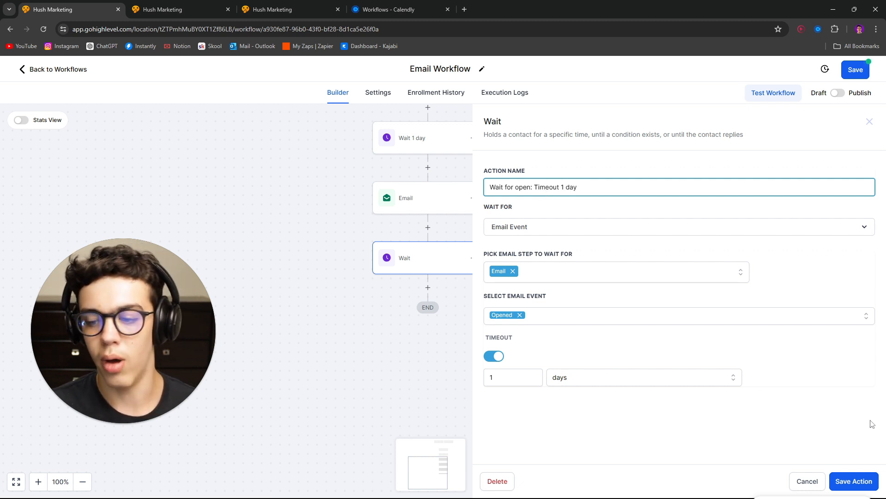
left_click(853, 480)
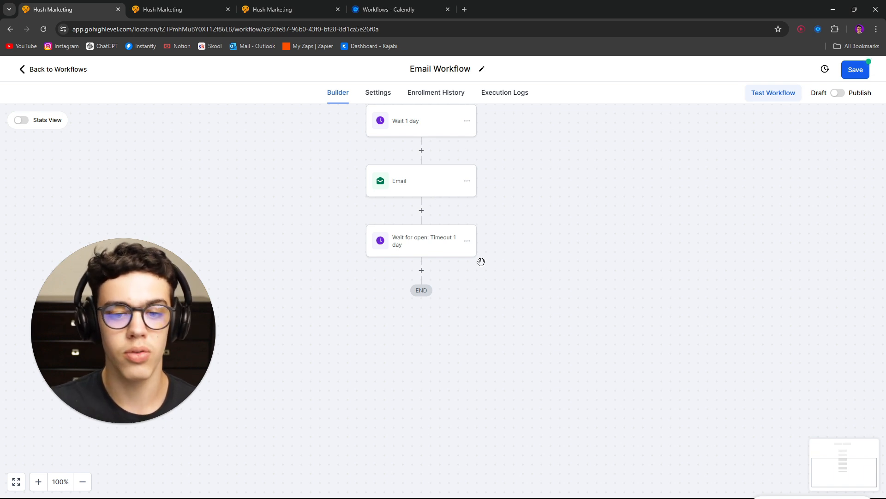
Step: Add an If / Else action below the "Wait for open: Timeout 1 day" action, name it "Opened?" and rename its branch "Yes"
left_click(421, 271)
type("if")
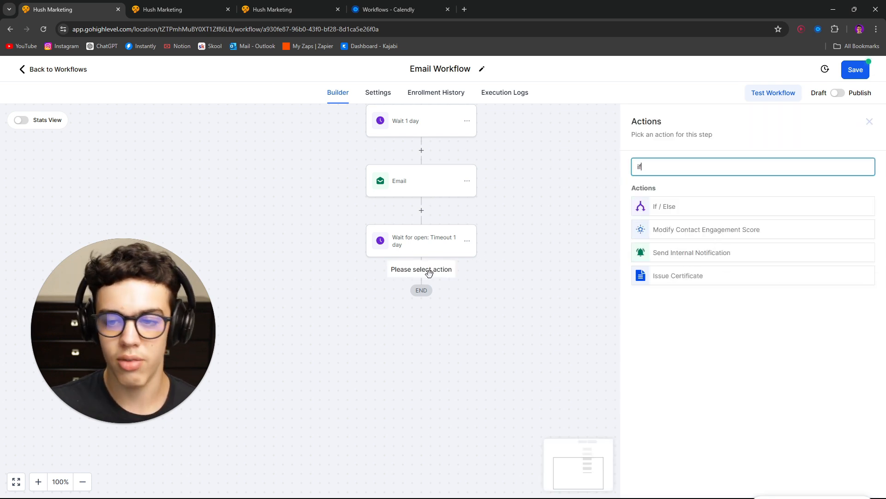
left_click(683, 207)
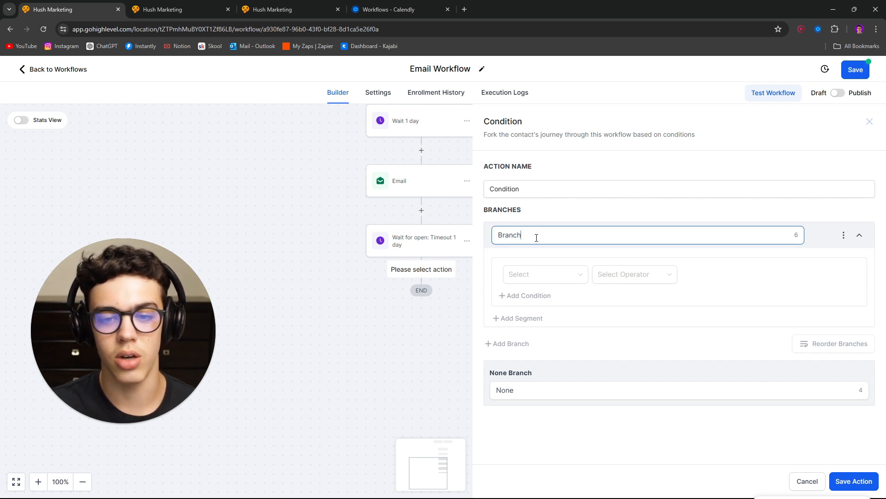
left_click(547, 279)
double_click(548, 235)
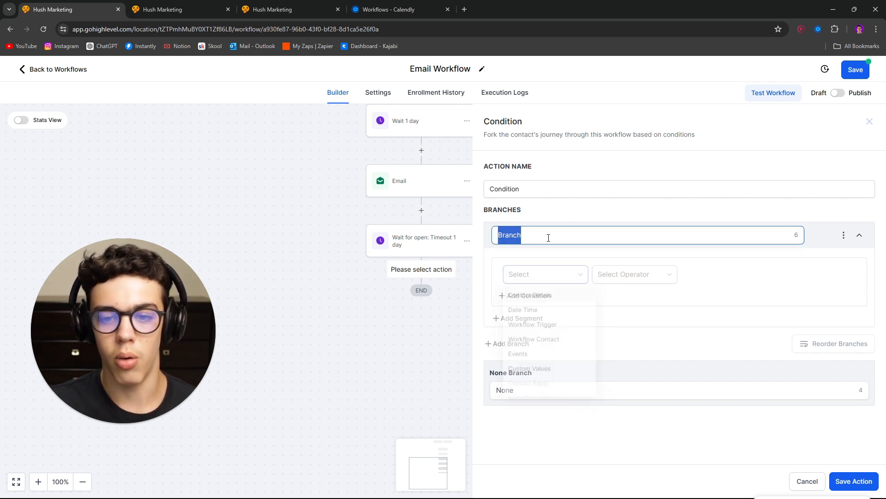
left_click(518, 188)
double_click(518, 189)
type("Ope")
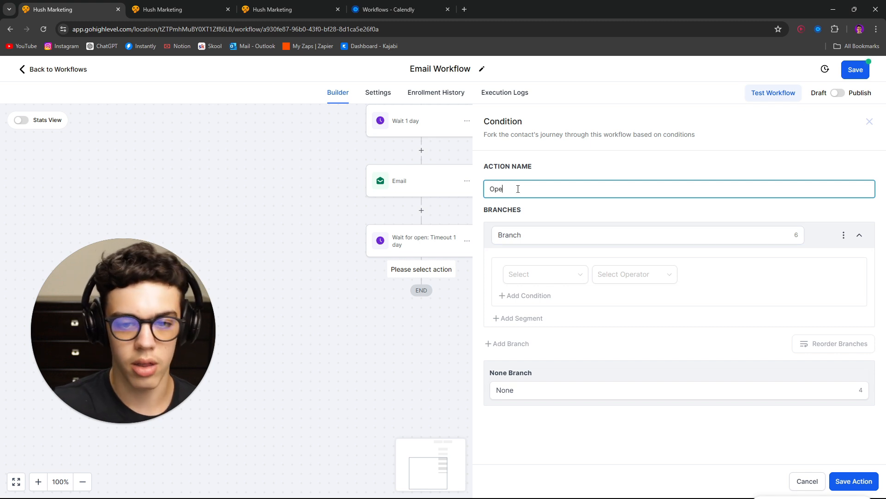
left_click(511, 234)
double_click(512, 234)
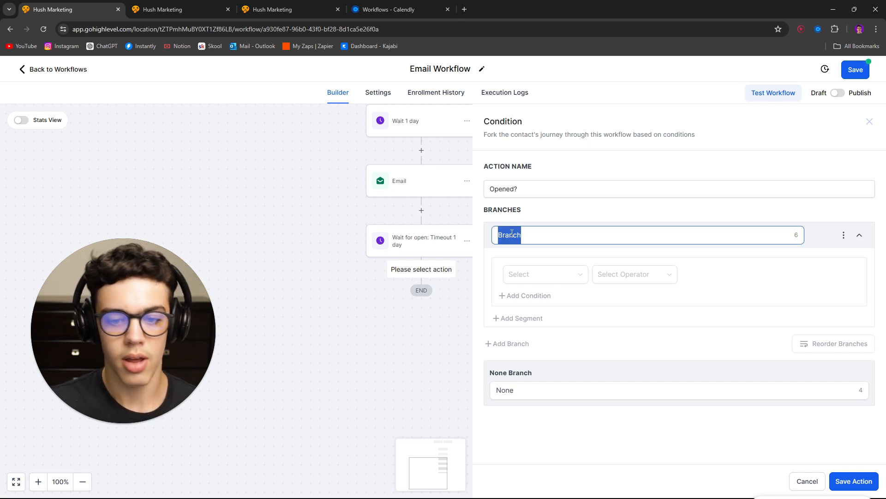
type("Yes")
Step: Set the Yes branch condition to Email Event Is Opened and save the condition action
left_click(536, 277)
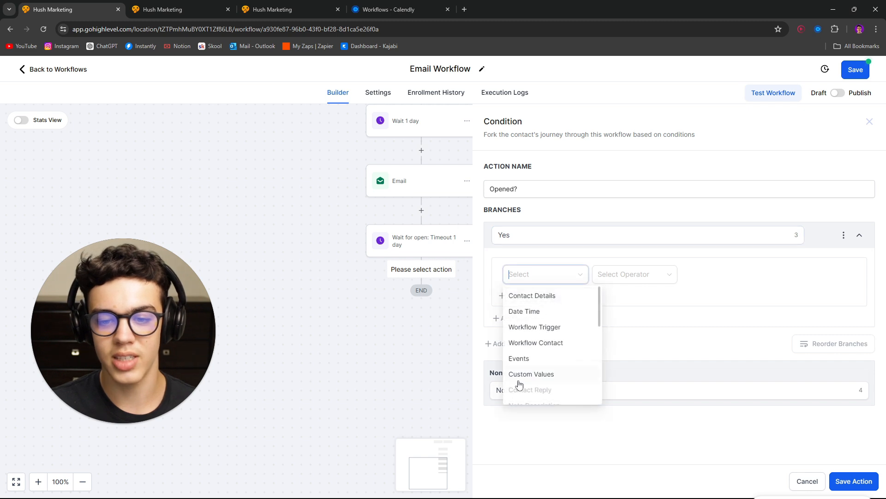
left_click(574, 259)
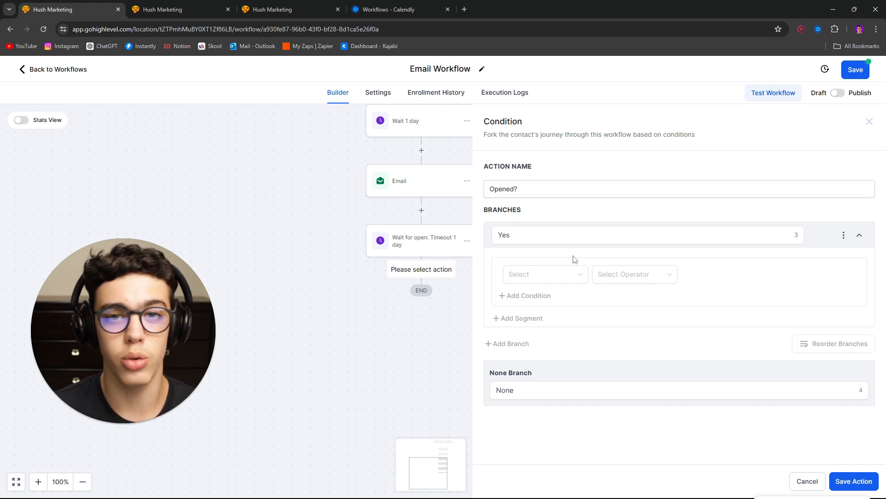
left_click(554, 277)
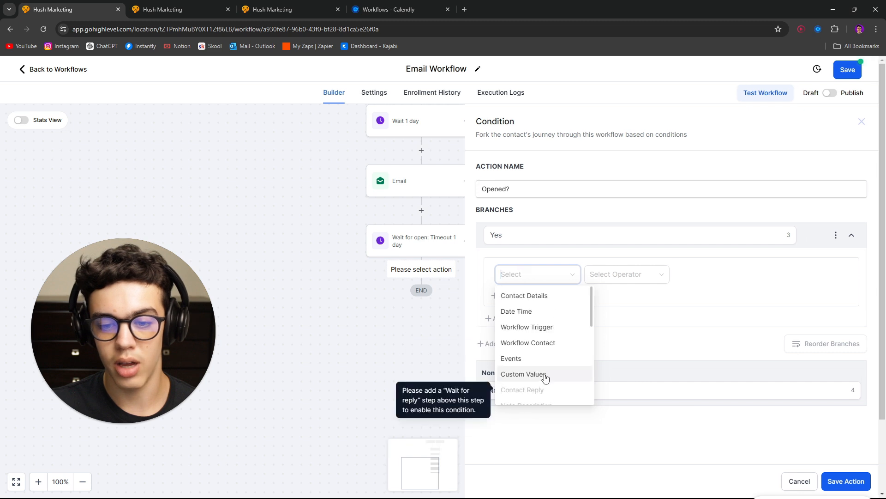
left_click(520, 359)
left_click(527, 314)
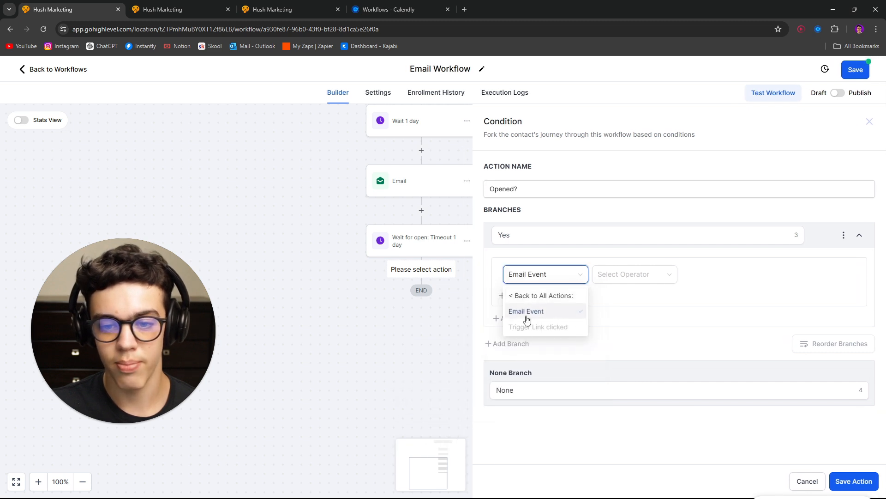
left_click(608, 281)
left_click(611, 297)
left_click(720, 275)
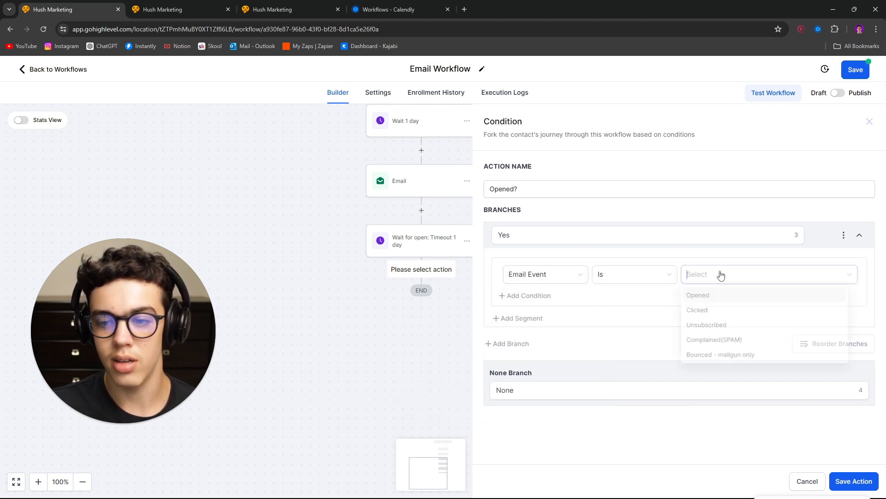
left_click(706, 297)
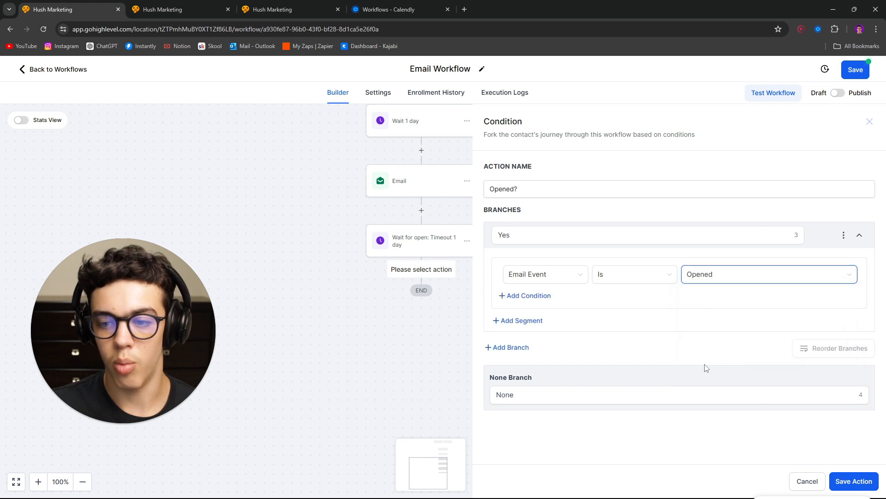
left_click(854, 481)
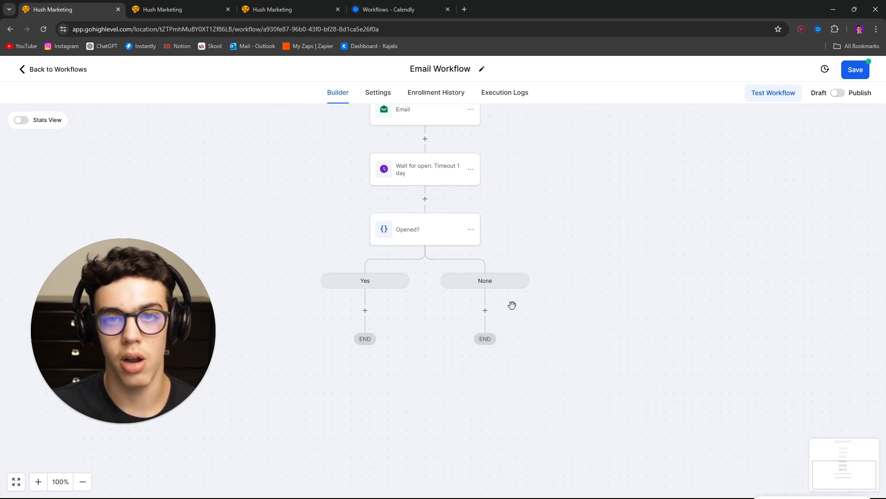
Step: Add a Wait action with a time delay of 1 day under the Yes branch and save it
scroll(554, 327, "down", 1)
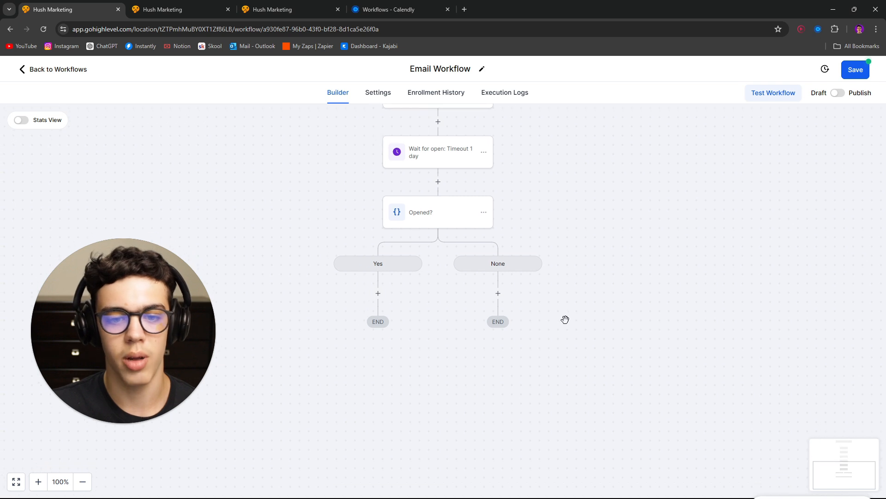
scroll(577, 350, "left", 1)
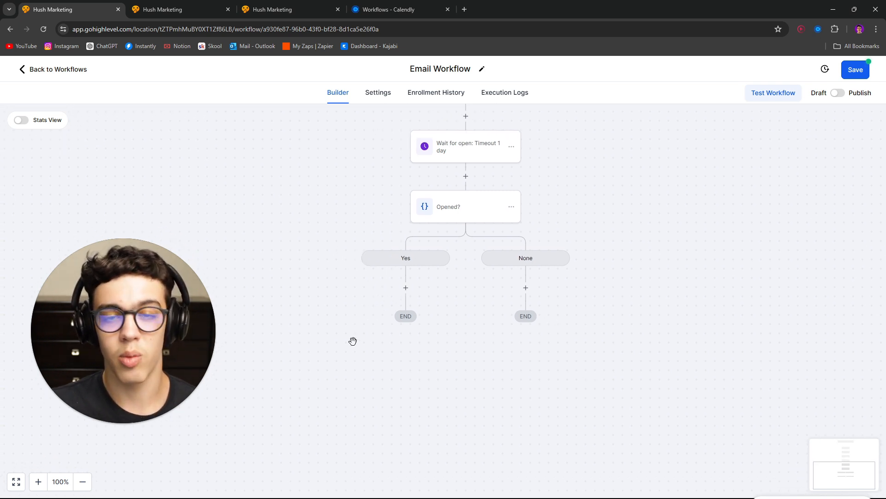
left_click(406, 287)
type("wait")
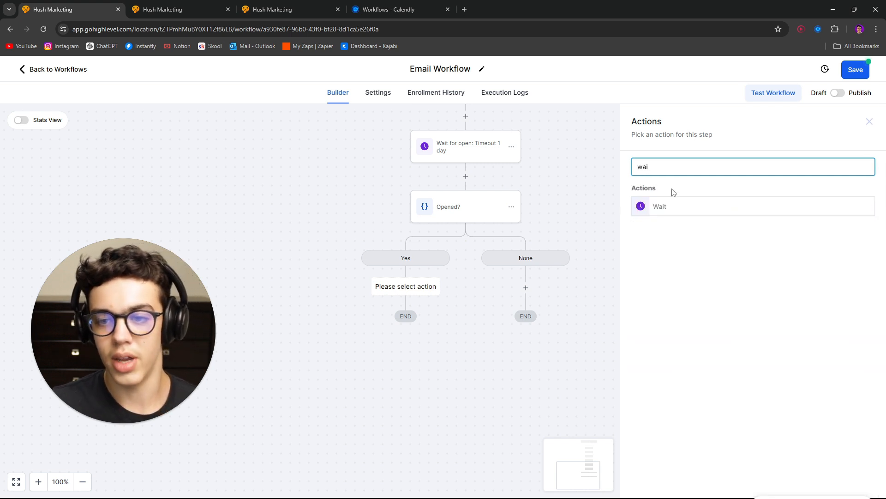
left_click(665, 206)
left_click(535, 264)
left_click(571, 267)
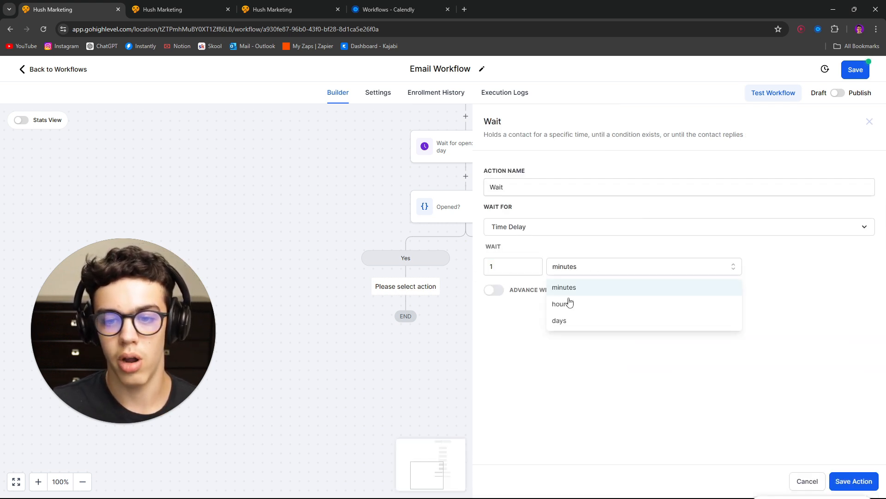
left_click(581, 319)
left_click(852, 481)
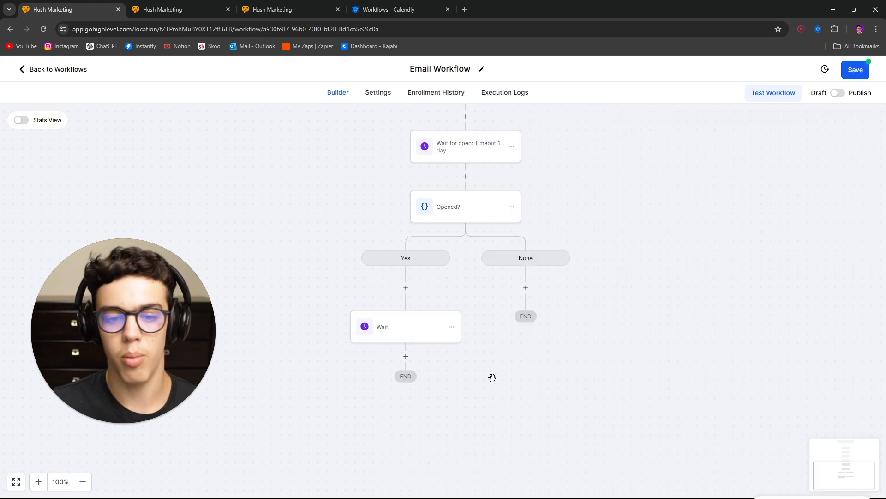
Step: Rename the Wait action in the Yes branch "Wait 1 day" and save it
left_click(429, 324)
left_click(593, 190)
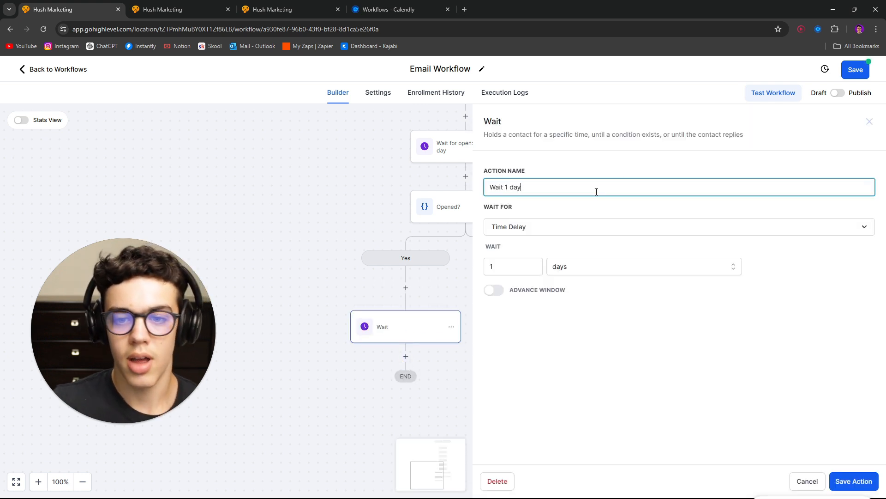
type("1 day")
left_click(853, 481)
Step: Add a Send Email action below the Yes branch's wait, with the placeholder subject "g", and save it
left_click(406, 356)
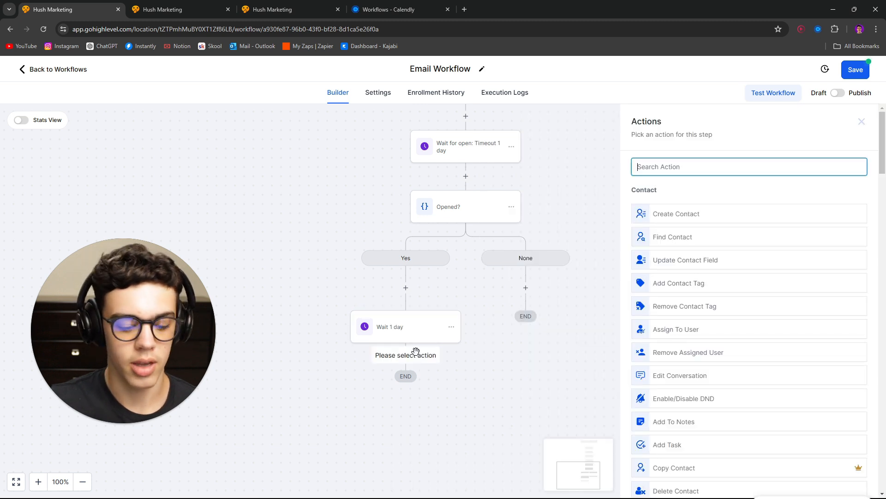
type("email")
left_click(688, 205)
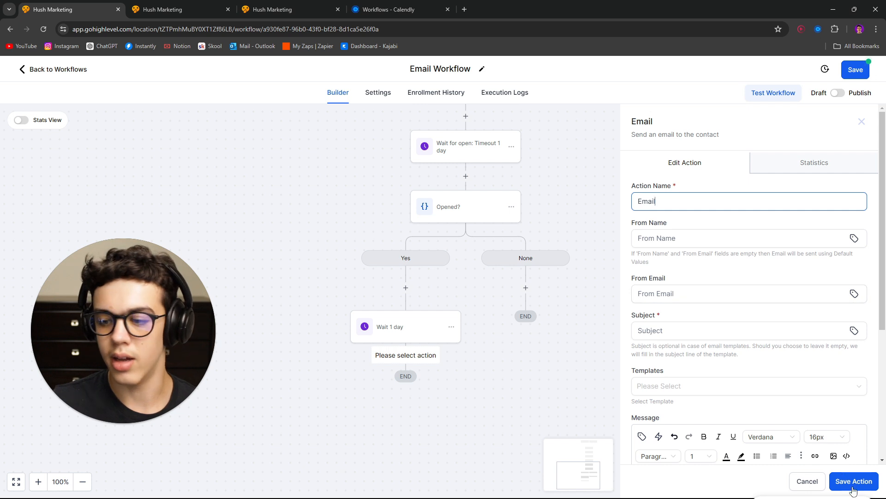
left_click(658, 332)
type("g")
left_click(844, 482)
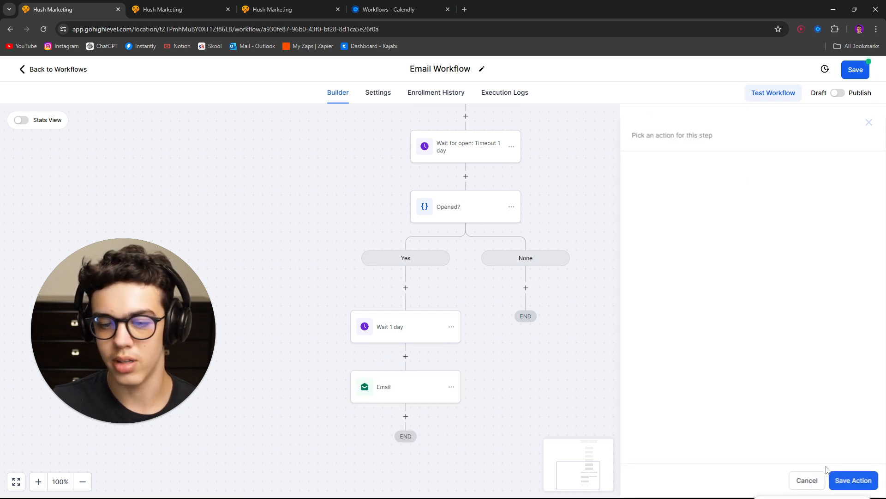
Step: Add a Send Email action under the None branch, named "Email B" with the placeholder subject "g", and save it
left_click(467, 345)
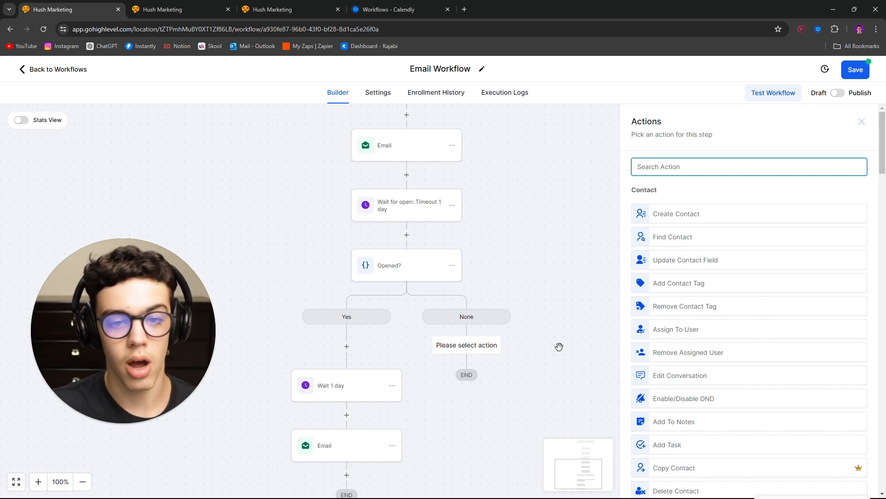
type("email")
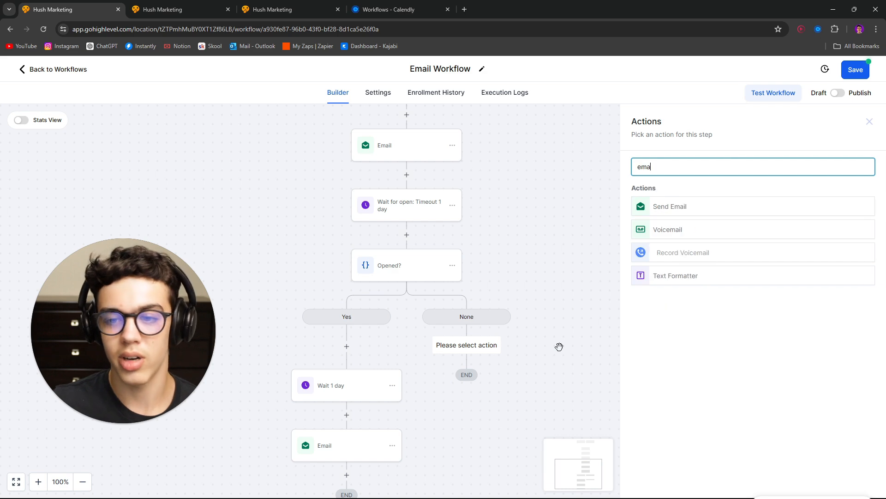
left_click(650, 206)
left_click(670, 202)
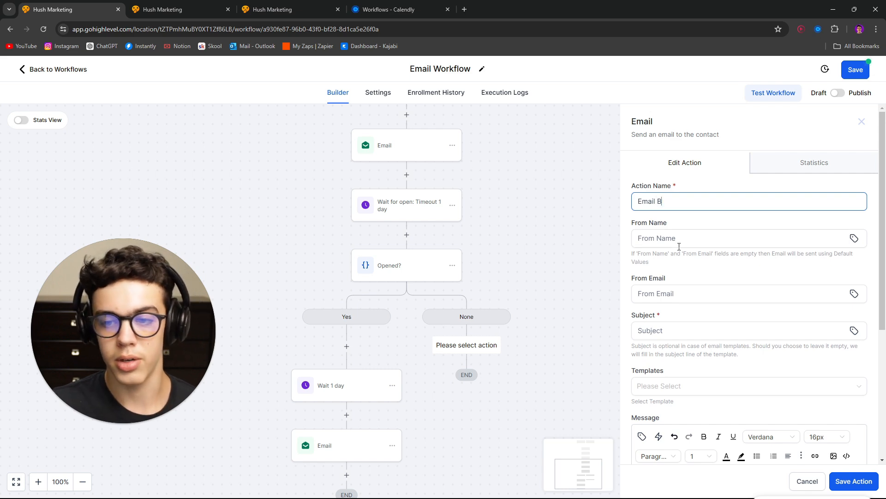
left_click(684, 331)
type("g")
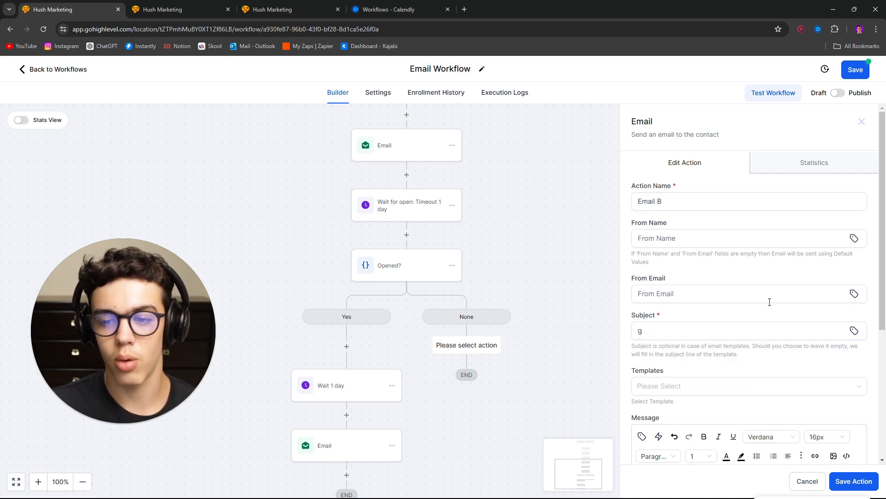
scroll(754, 337, "down", 3)
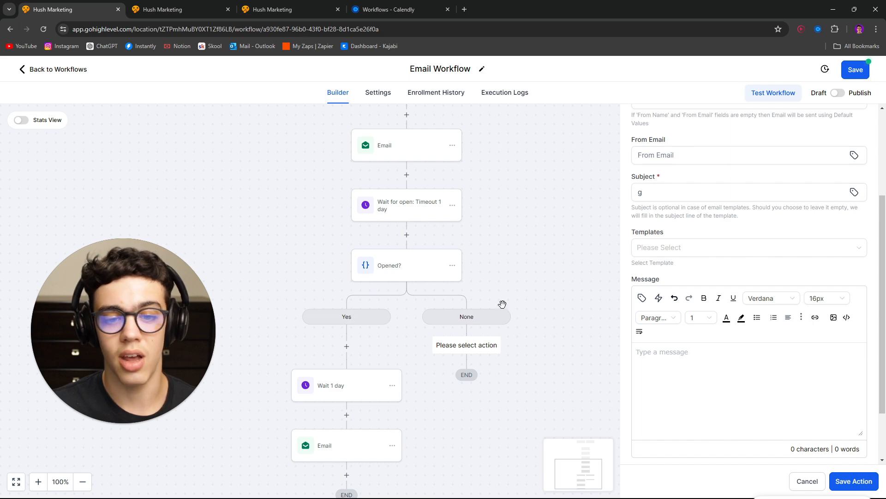
left_click(861, 482)
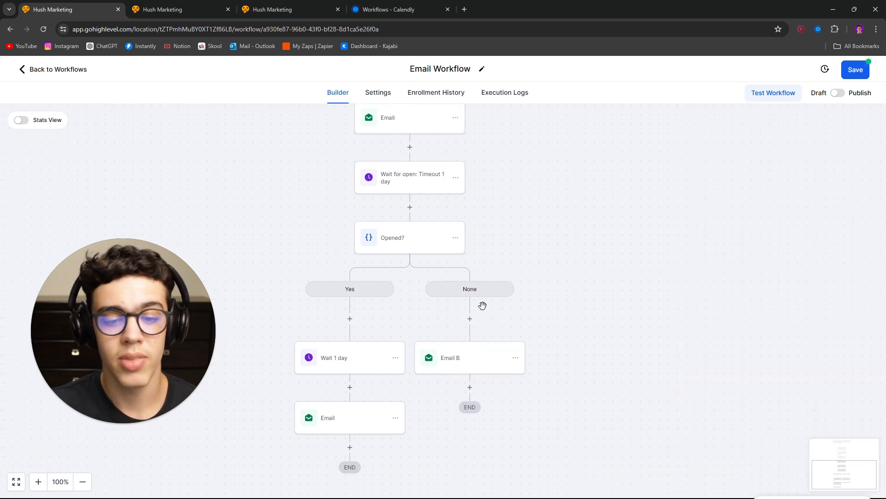
Step: Add a Go To action below "Email B" and point it to the "Wait 1 day" action in the Yes branch
scroll(558, 276, "up", 1)
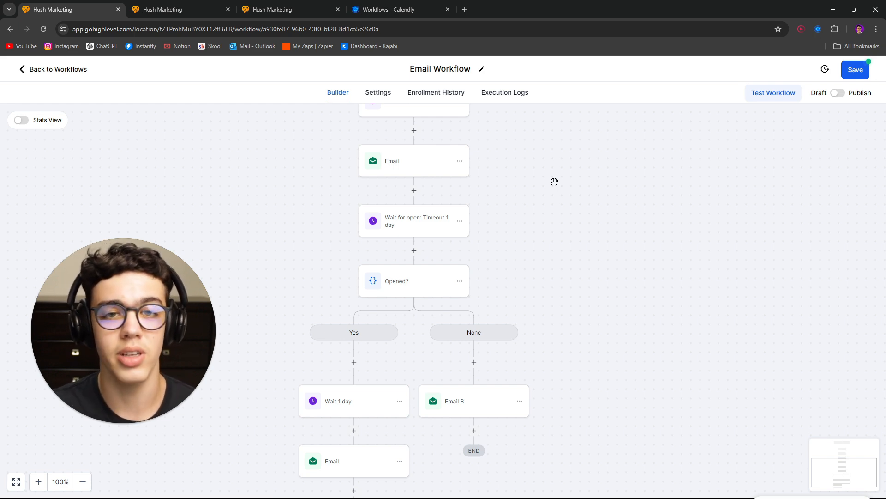
scroll(594, 370, "down", 3)
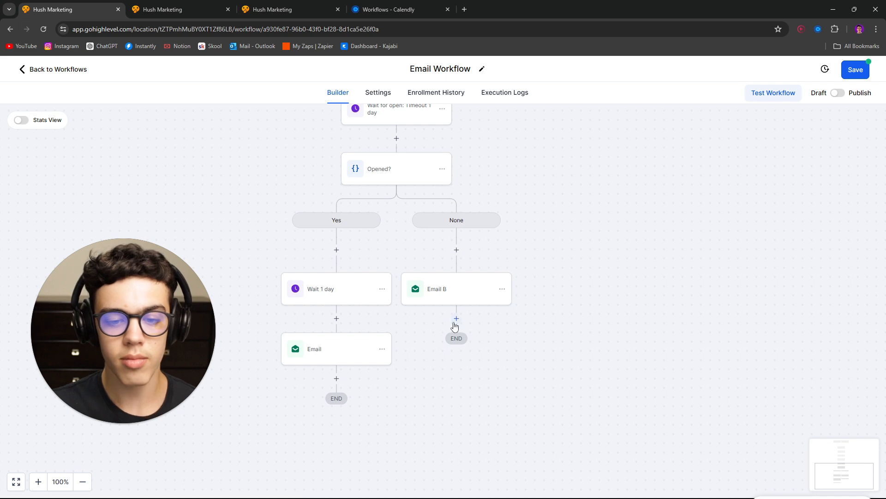
left_click(455, 325)
type("go")
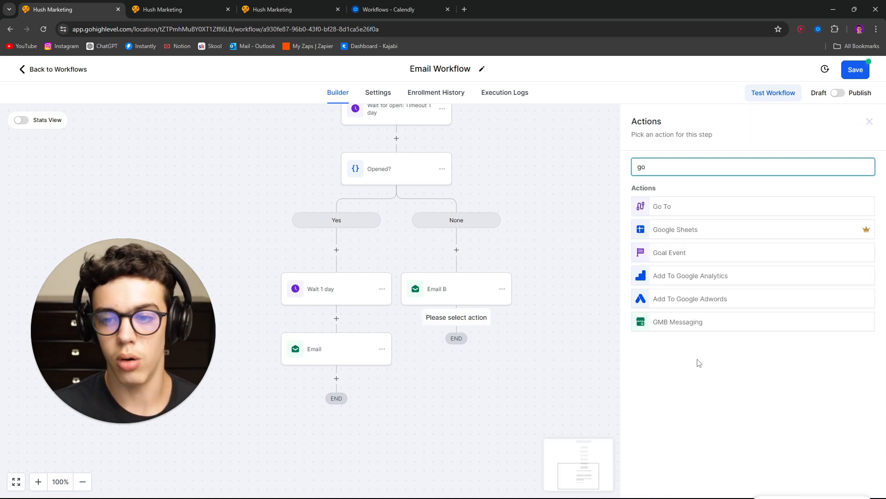
left_click(665, 212)
left_click(838, 480)
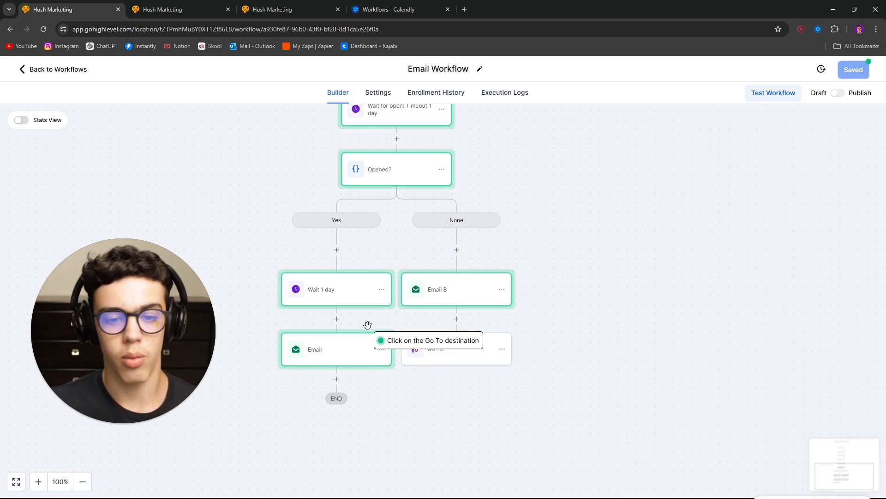
left_click(323, 296)
Step: Rename the email action directly above "Wait for open: Timeout 1 day" as "Email A" and save it
left_click_drag(558, 375, 603, 353)
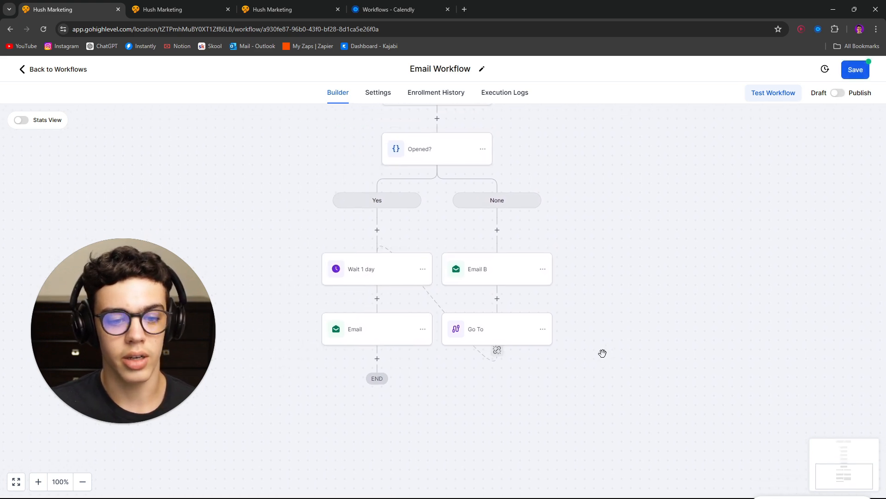
scroll(619, 334, "up", 3)
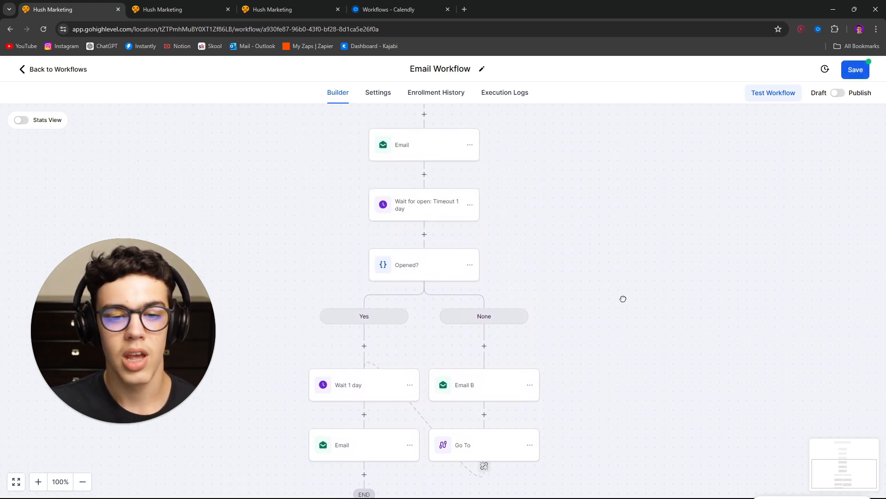
left_click_drag(623, 299, 614, 350)
left_click(409, 198)
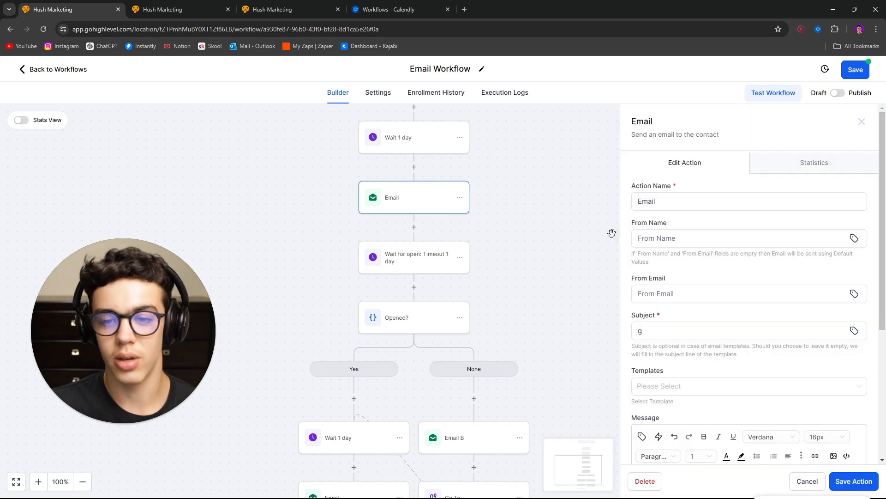
left_click(686, 202)
type("A")
left_click(854, 481)
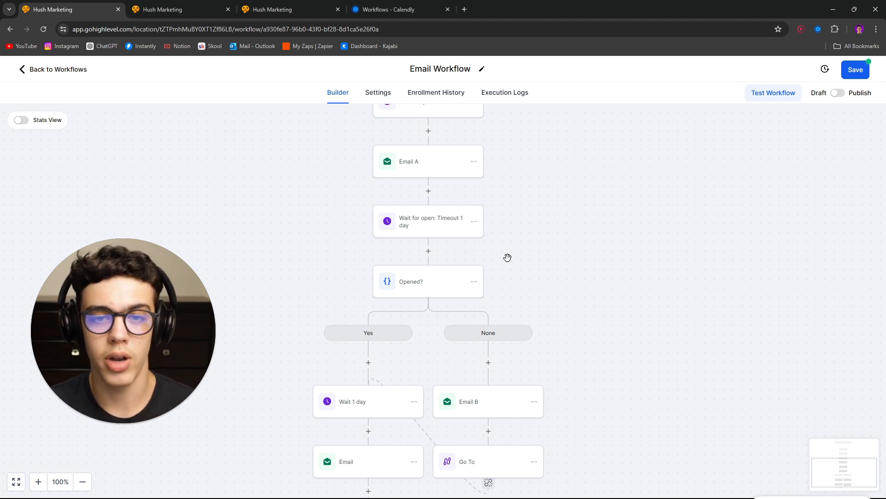
Step: Review the workflow from "Email A" through the "Opened?" check to the ends of the Yes and None branches
scroll(568, 286, "down", 2)
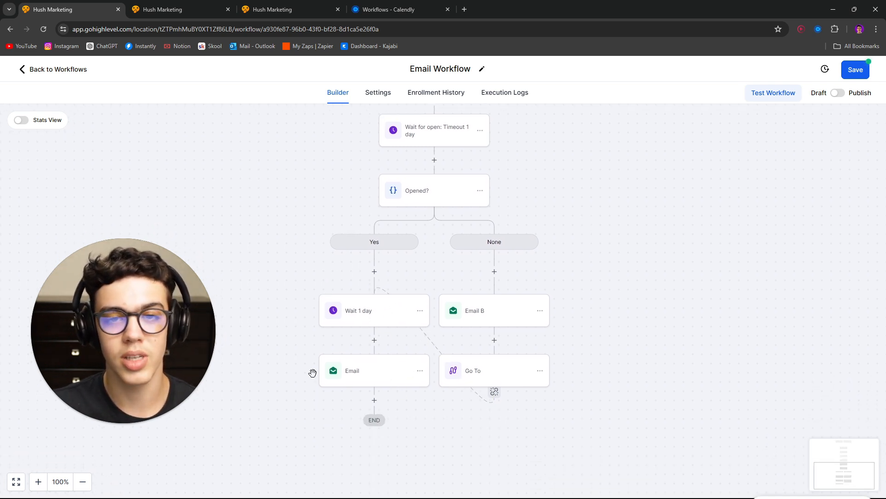
left_click_drag(635, 257, 638, 345)
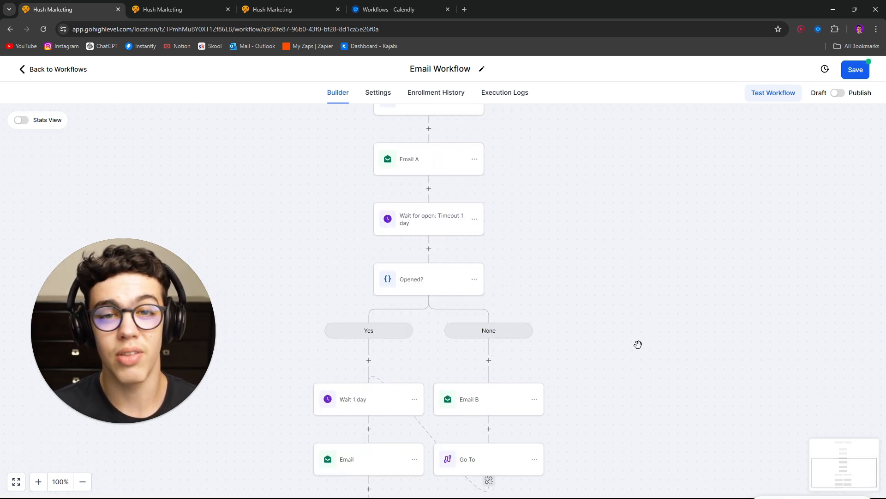
scroll(596, 342, "down", 2)
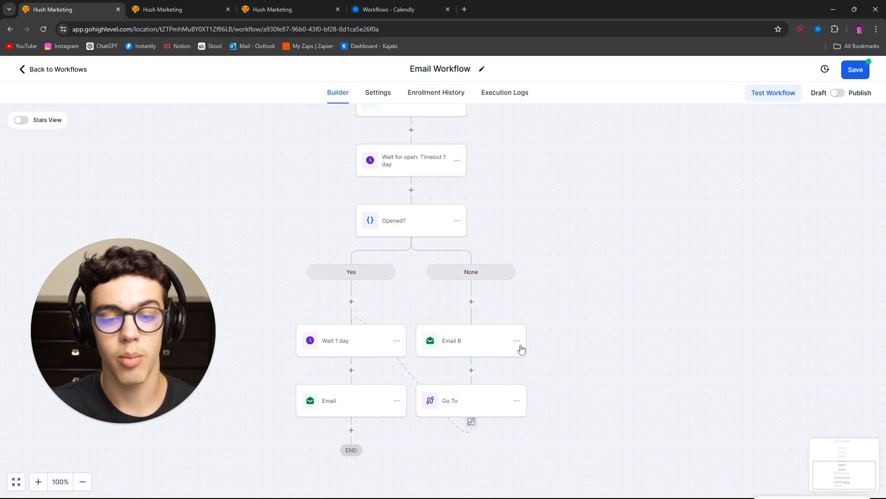
scroll(607, 356, "up", 3)
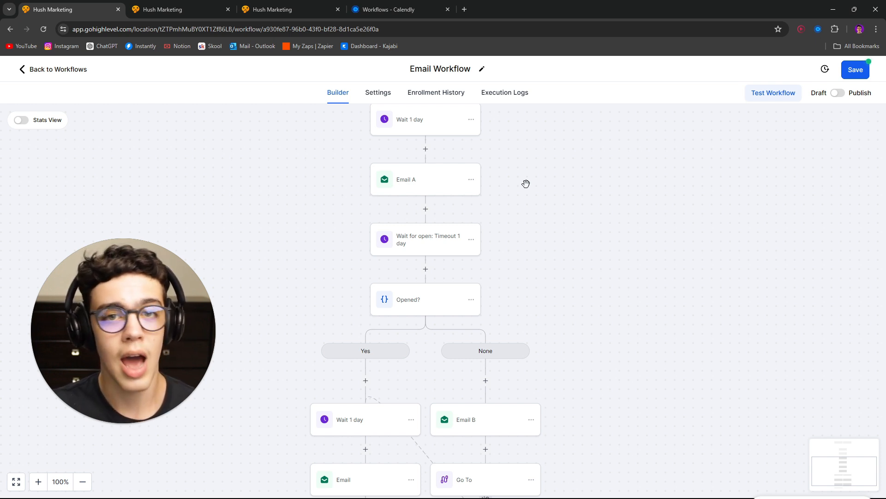
scroll(583, 335, "down", 3)
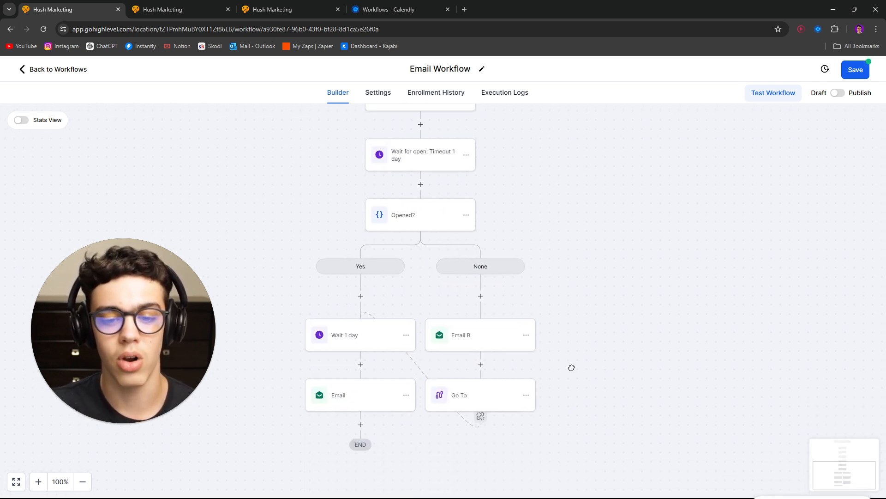
left_click_drag(524, 364, 557, 379)
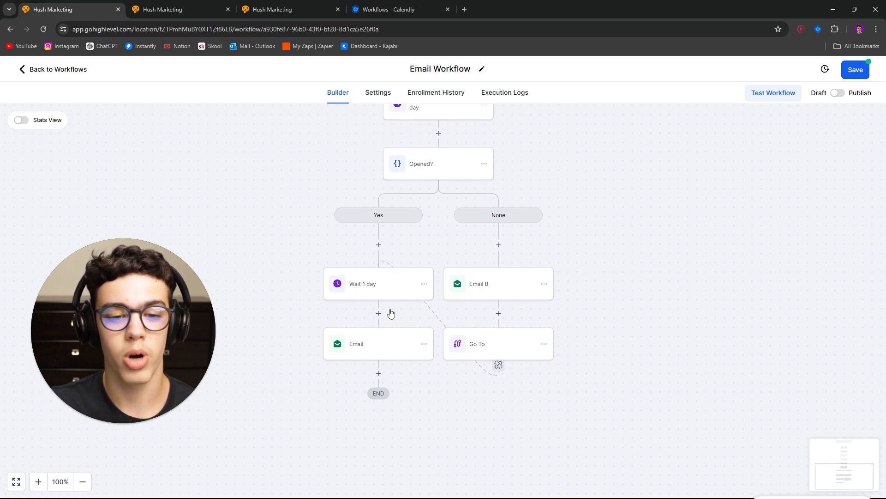
left_click_drag(459, 400, 509, 416)
left_click_drag(600, 316, 549, 471)
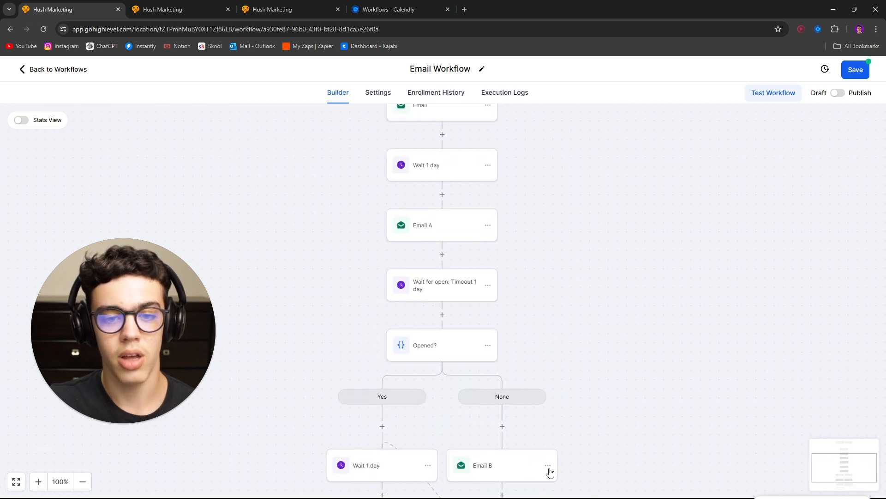
Step: Copy all actions from "Wait for open: Timeout 1 day" onward to the end of the Yes branch, below its last email
left_click(488, 287)
left_click(536, 296)
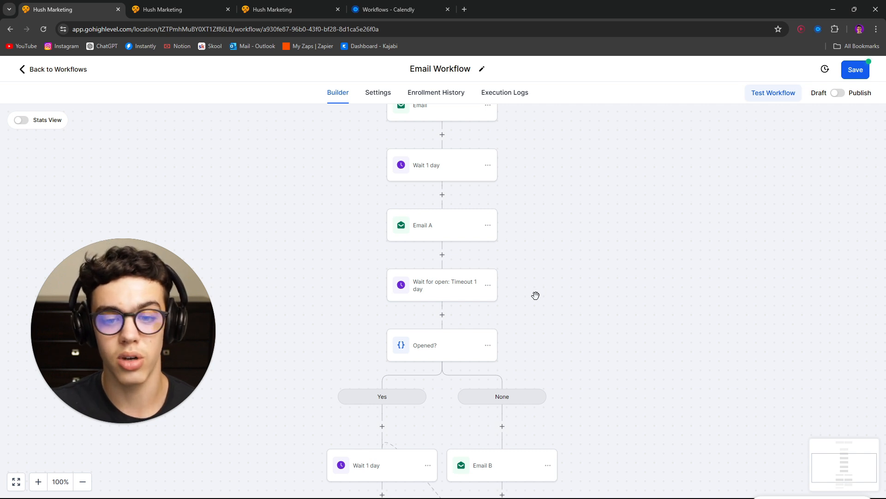
left_click(488, 288)
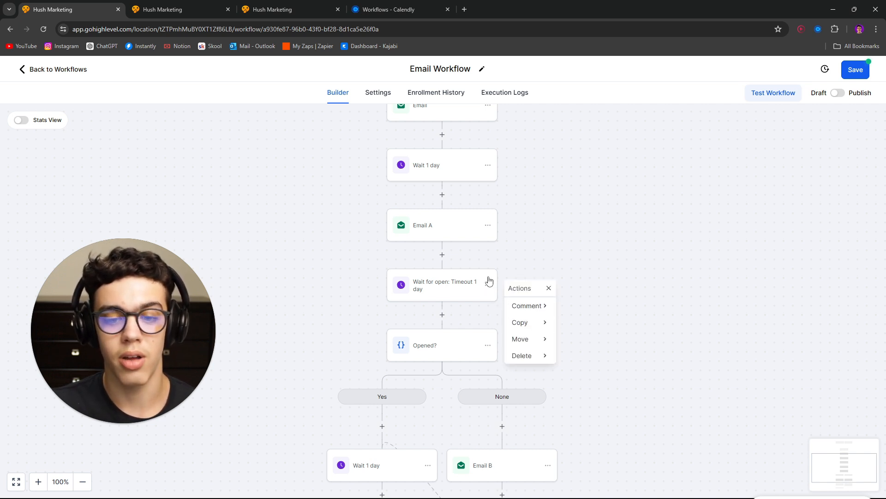
mouse_move(524, 323)
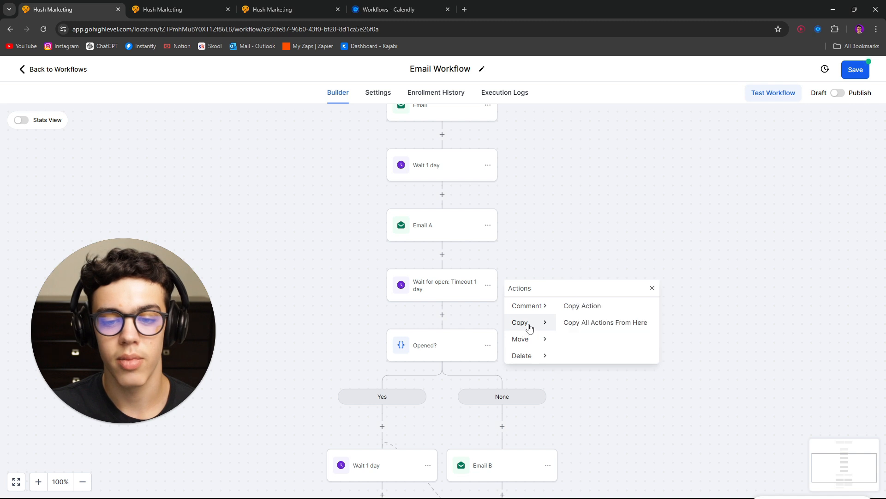
left_click(585, 325)
left_click_drag(578, 425, 578, 182)
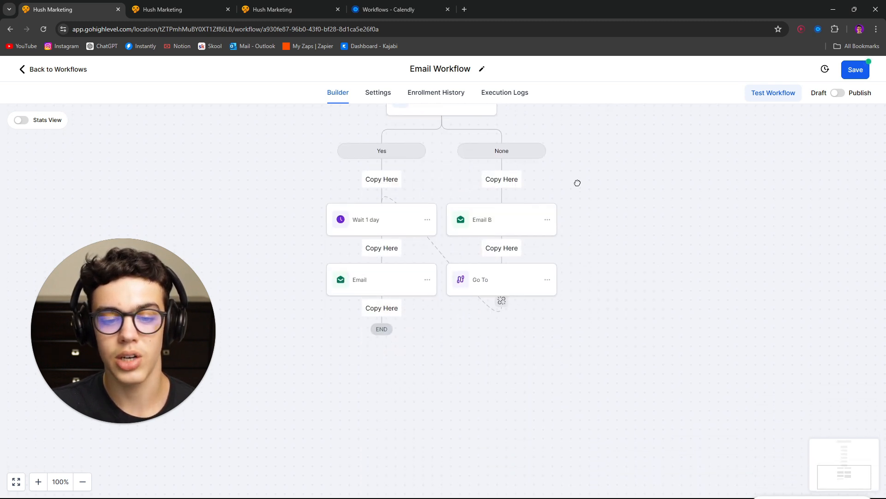
left_click(383, 308)
Step: Disconnect the copied Go To action in the lowest None branch and point it to "Wait 1 day" in the adjacent Yes branch
left_click_drag(568, 324, 589, 257)
scroll(588, 257, "down", 3)
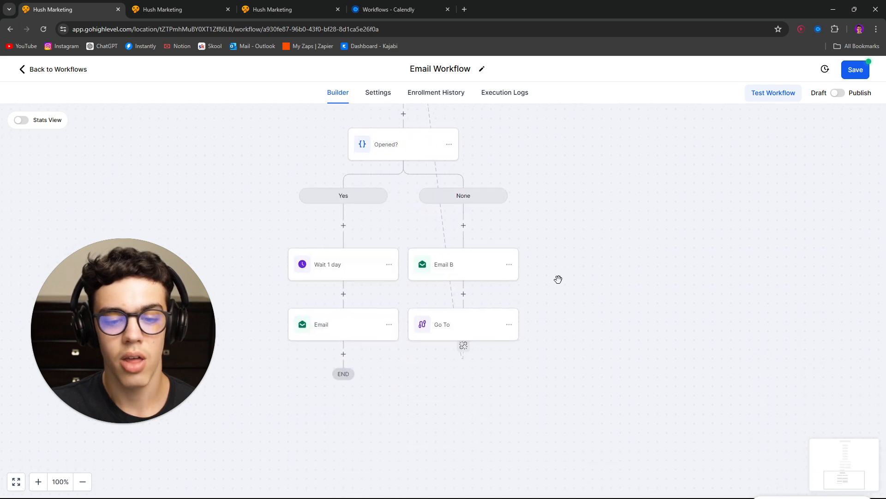
left_click(464, 345)
left_click(539, 313)
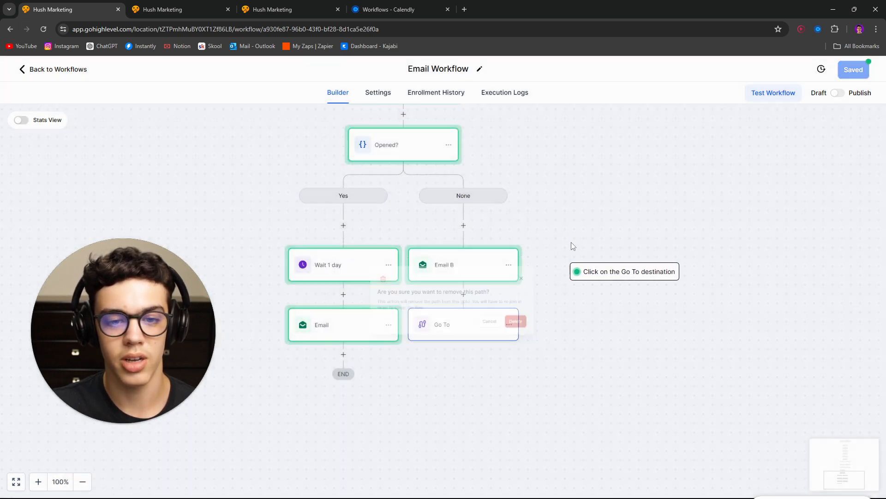
scroll(585, 326, "up", 3)
left_click_drag(581, 331, 578, 308)
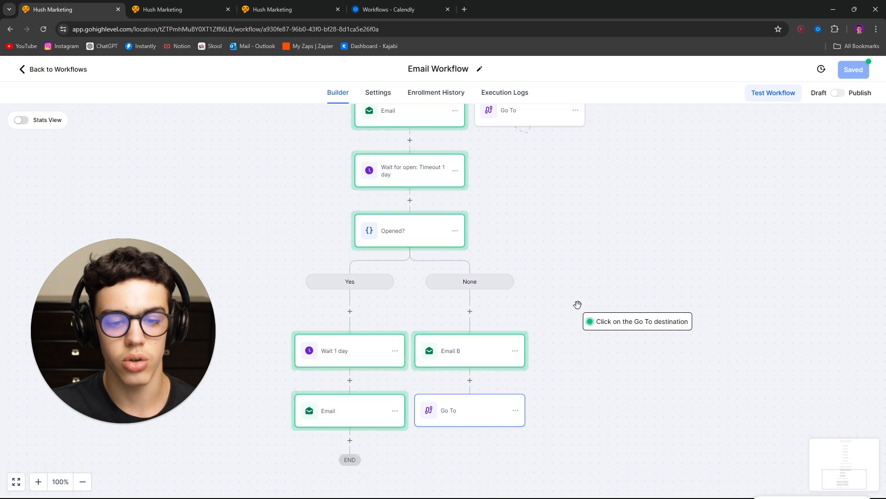
left_click(317, 356)
Step: Delete only the last email action below "Wait 1 day" in the lowest Yes branch
scroll(307, 376, "down", 2)
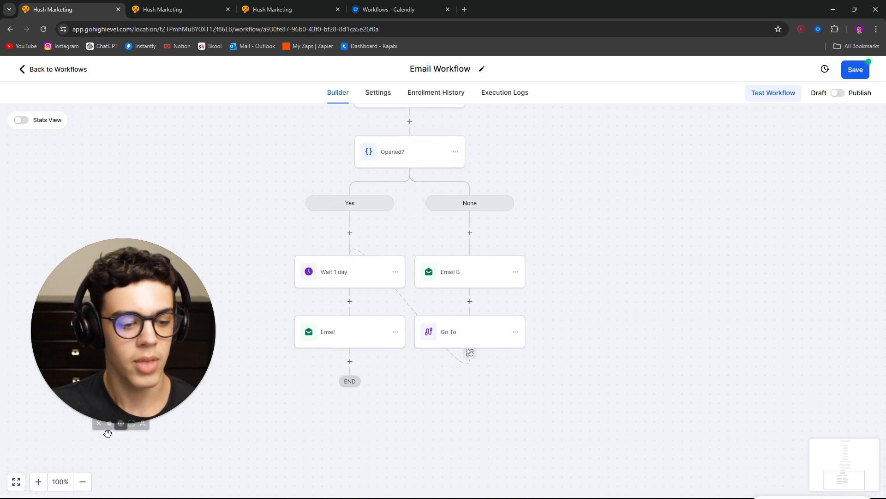
left_click(82, 481)
left_click(82, 481)
left_click(83, 482)
scroll(603, 356, "up", 2)
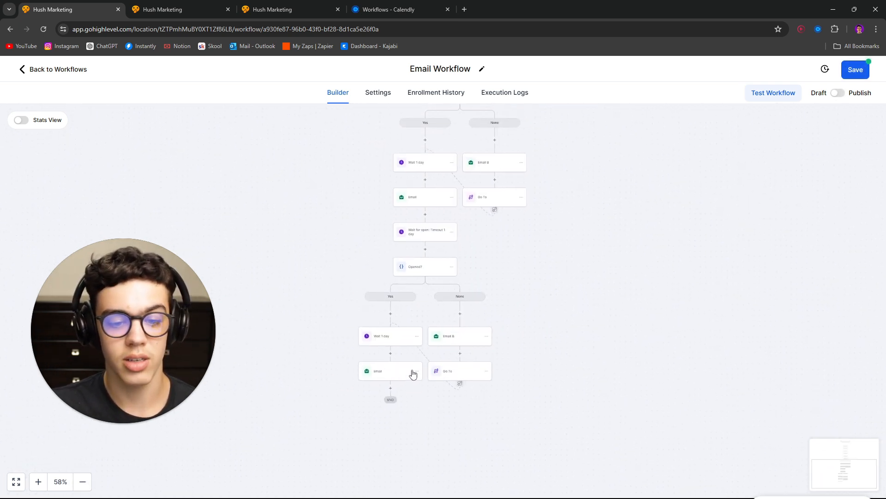
left_click(418, 372)
mouse_move(441, 410)
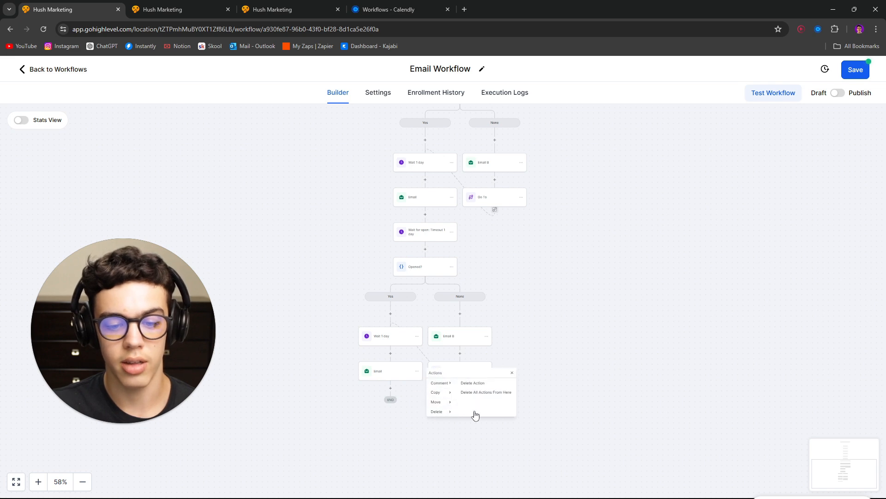
left_click(484, 383)
left_click(538, 303)
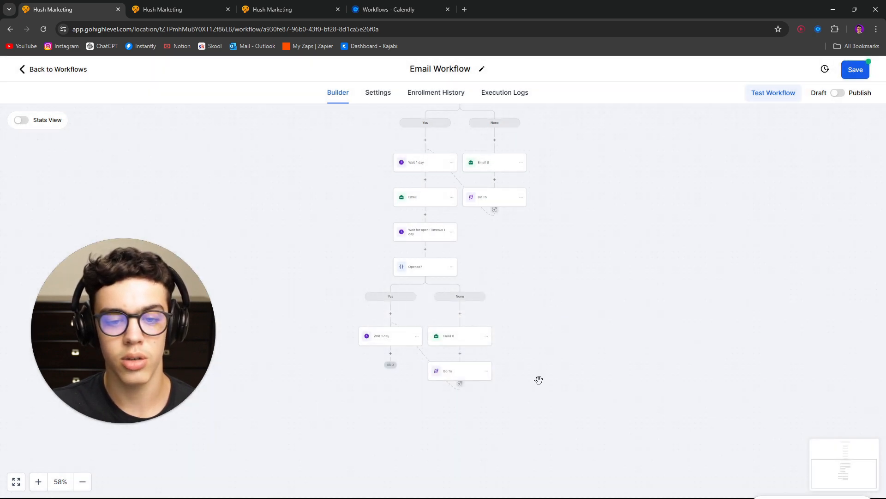
Step: Copy all actions from "Email A" onward to the end of the lowest Yes branch, below "Wait 1 day"
scroll(536, 397, "up", 2)
scroll(535, 413, "up", 5)
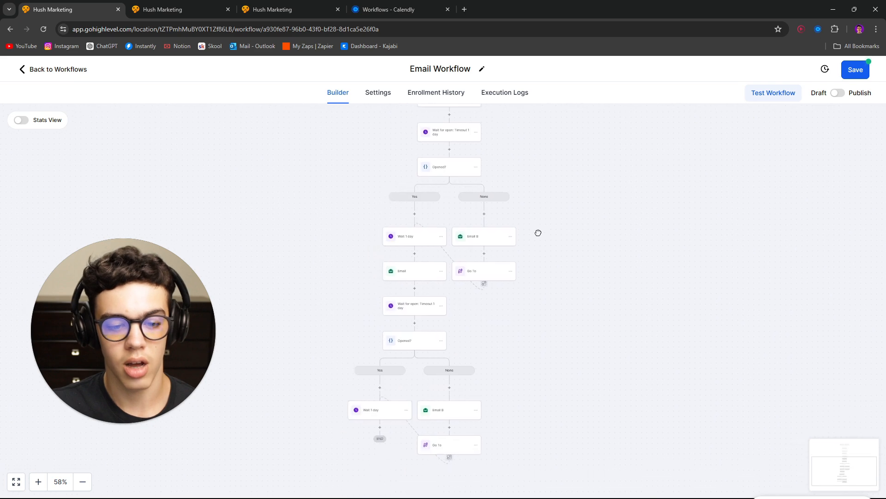
left_click(465, 234)
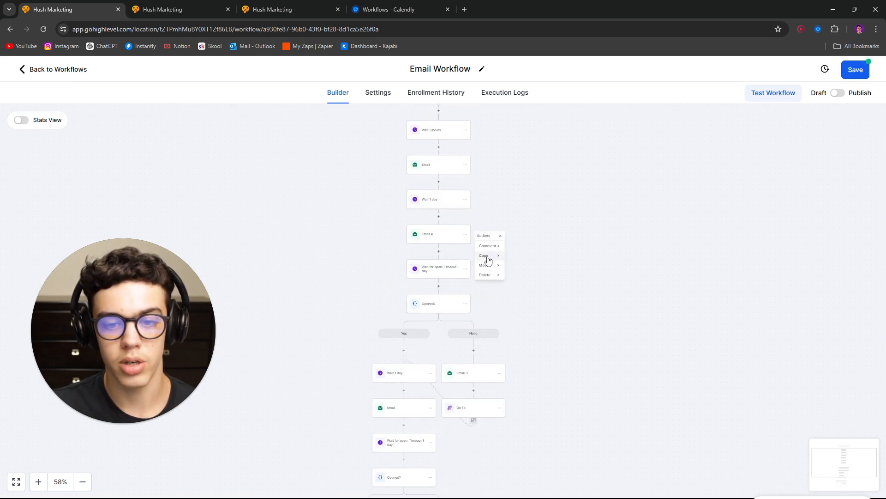
mouse_move(490, 256)
left_click(520, 256)
scroll(531, 277, "down", 5)
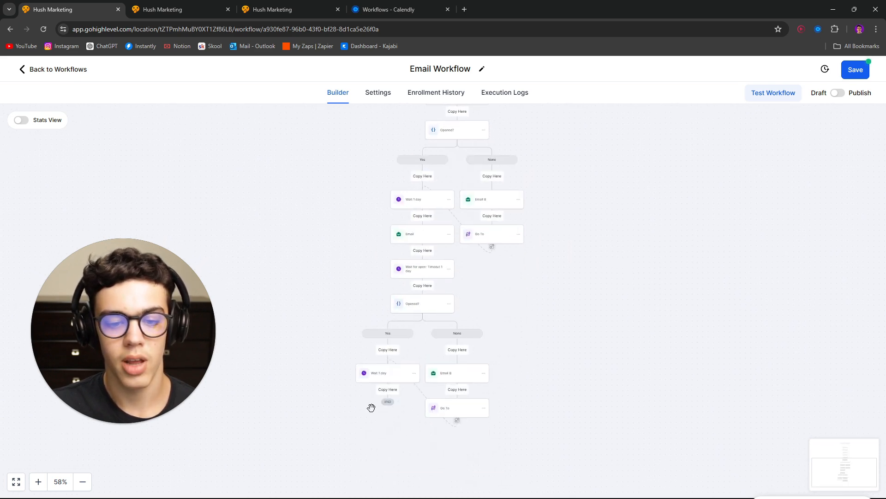
left_click(394, 394)
Step: Disconnect the Go To actions in the two newly copied None branches and point each to "Wait 1 day" in its adjacent Yes branch
scroll(554, 346, "down", 5)
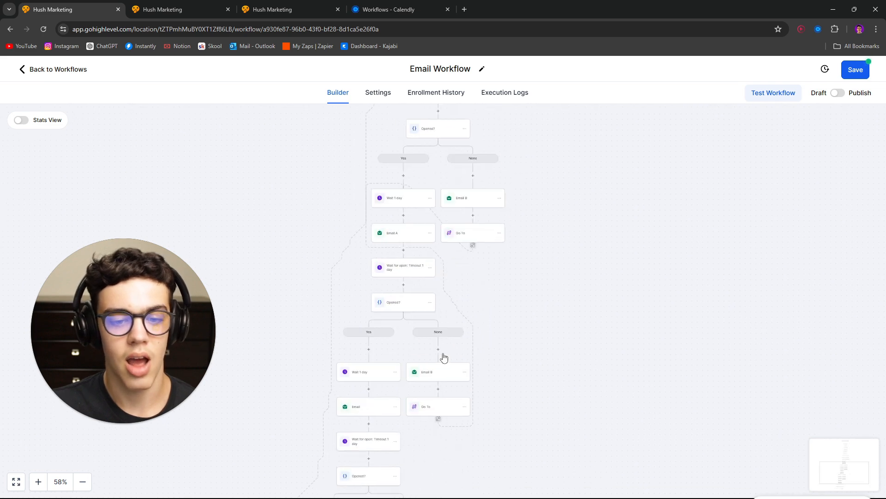
scroll(514, 339, "down", 2)
left_click(456, 384)
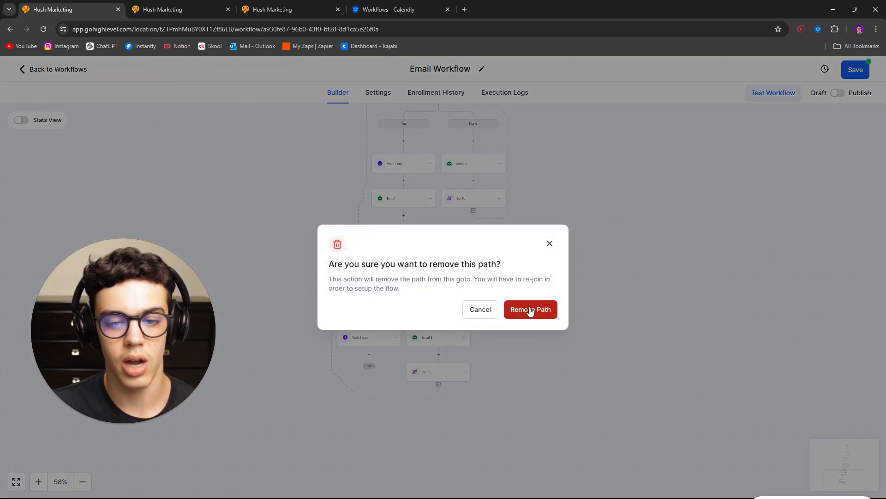
left_click(530, 309)
left_click(373, 337)
left_click(474, 211)
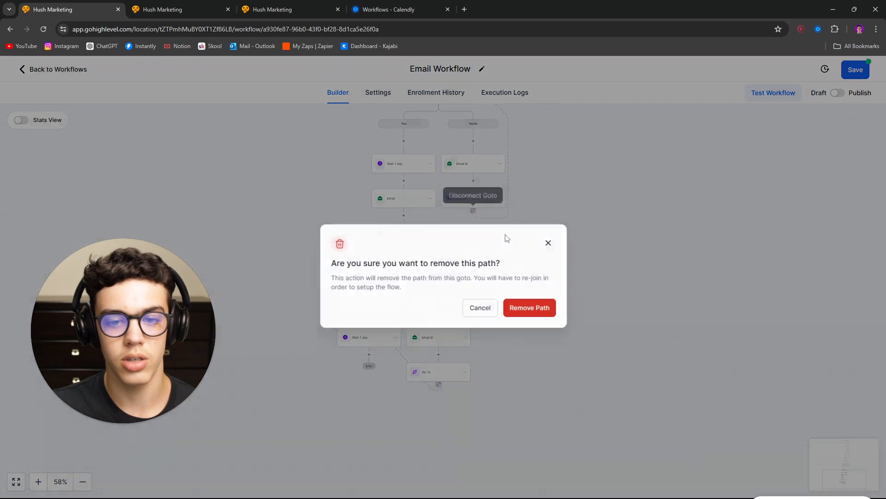
left_click(530, 309)
left_click(401, 163)
Step: Check the duplicated email blocks and their Go To links along the whole workflow
scroll(538, 311, "up", 3)
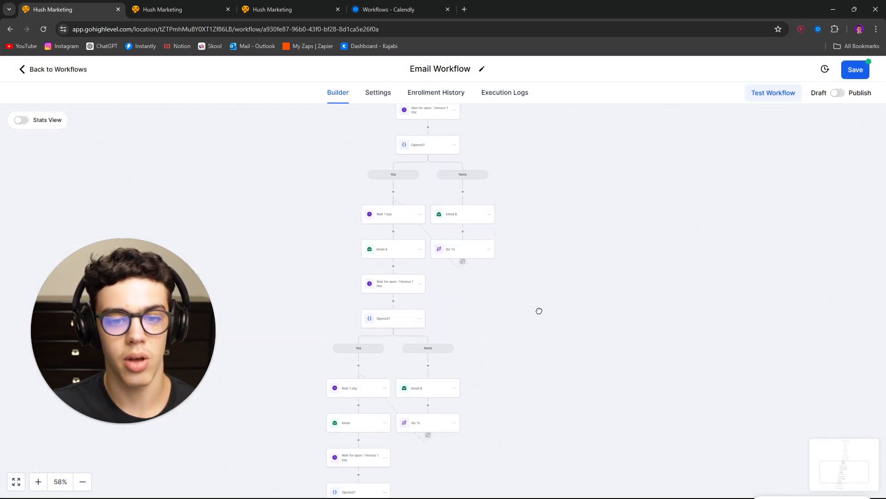
scroll(501, 278, "down", 3)
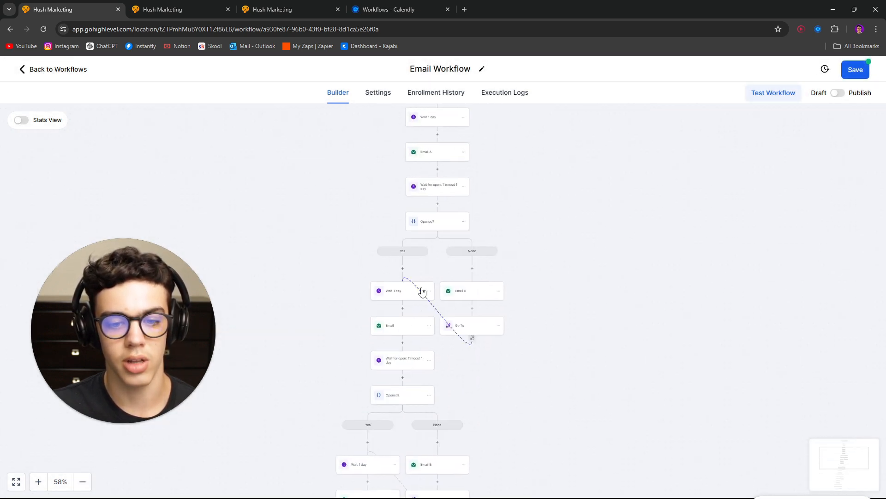
scroll(422, 291, "down", 3)
left_click(86, 487)
left_click(86, 487)
left_click(86, 487)
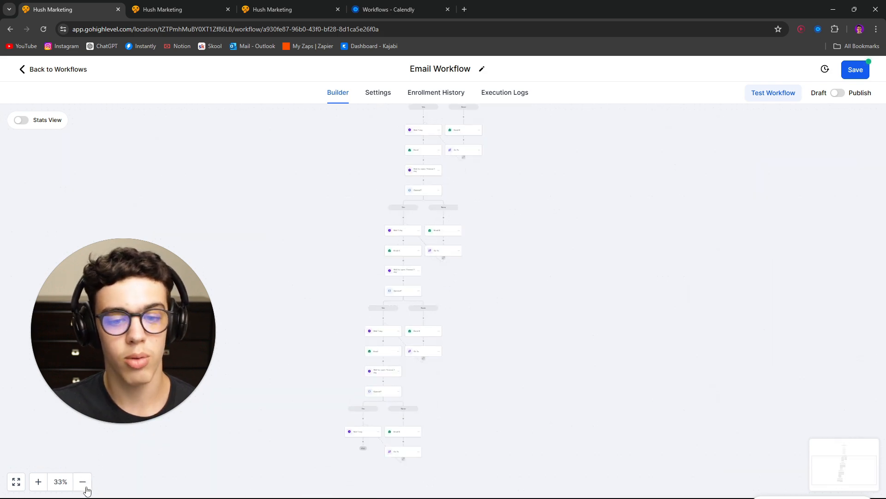
left_click(86, 487)
left_click_drag(470, 388, 455, 479)
left_click_drag(487, 437, 501, 317)
scroll(502, 318, "down", 1)
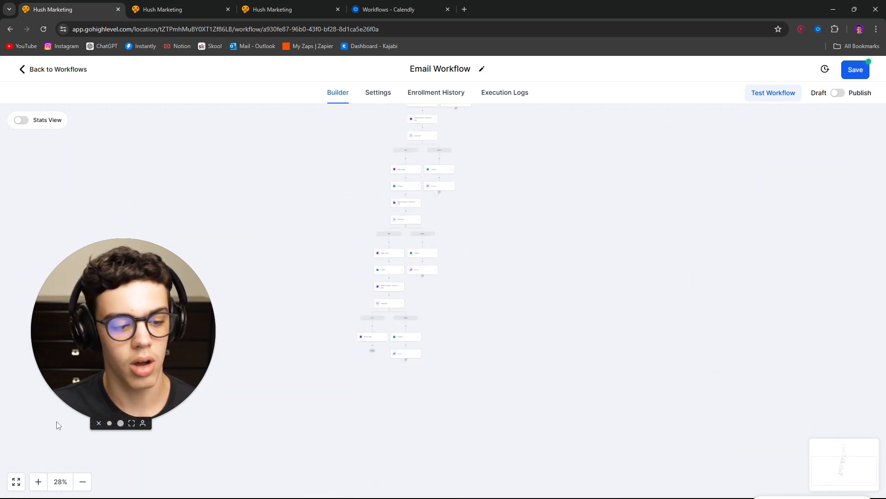
Step: Insert an Add Contact Tag action below "Wait 1 day" at the end of the lowest Yes branch
left_click(44, 482)
left_click(44, 481)
scroll(165, 439, "down", 3)
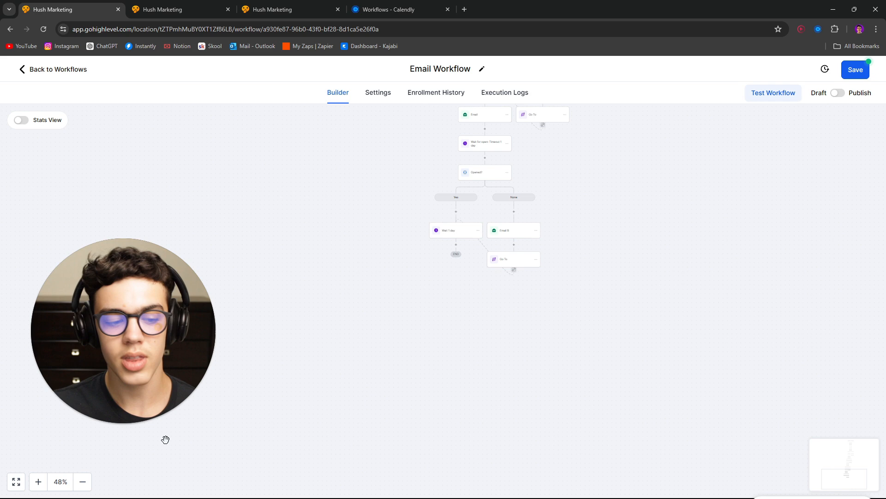
left_click(44, 482)
left_click(44, 482)
left_click(43, 482)
scroll(475, 270, "up", 1)
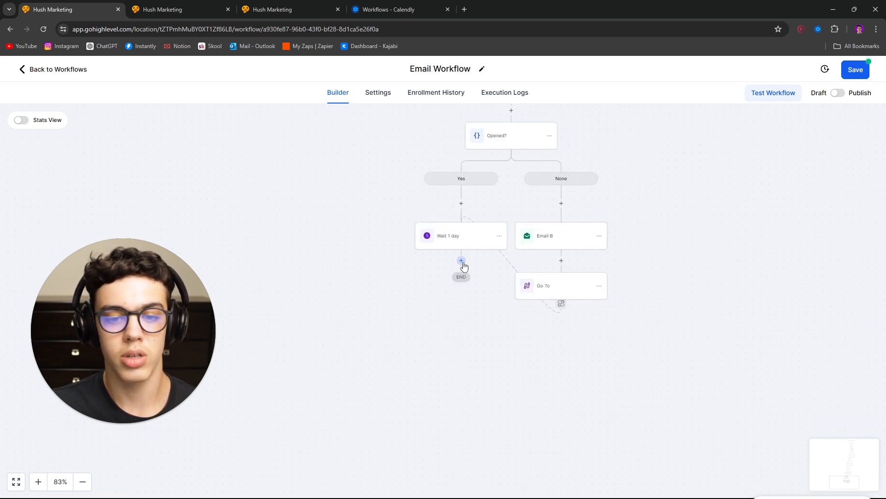
left_click(461, 262)
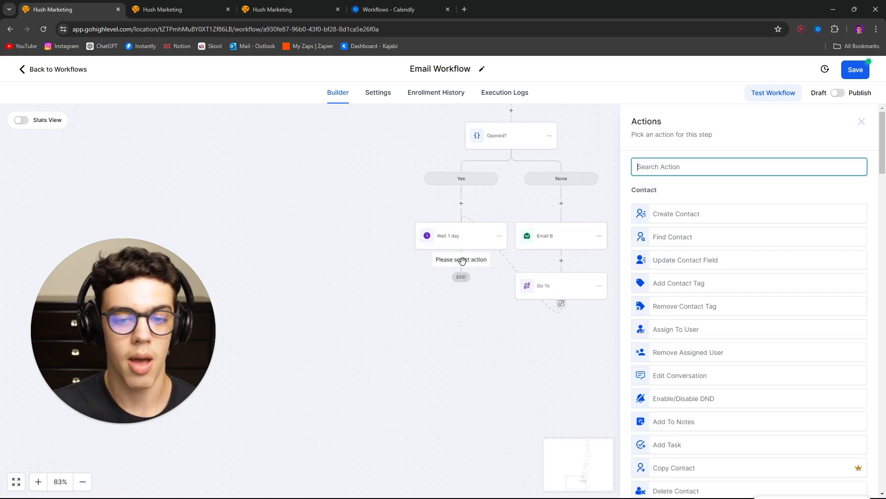
left_click(659, 283)
Step: Create the tag "finished welcome sequence" for the Add Tag action and save the action
left_click(663, 230)
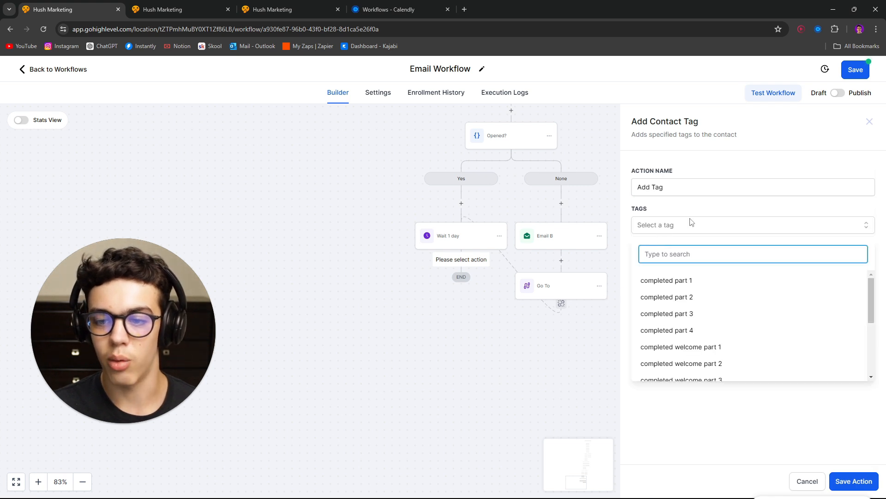
mouse_move(872, 303)
left_mouse_down()
mouse_move(874, 330)
mouse_move(873, 296)
left_mouse_up()
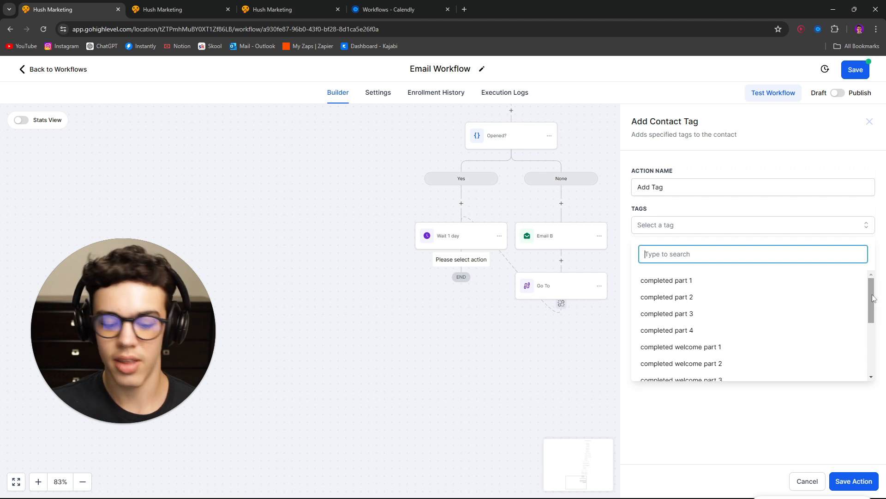
type("finished welcome seque")
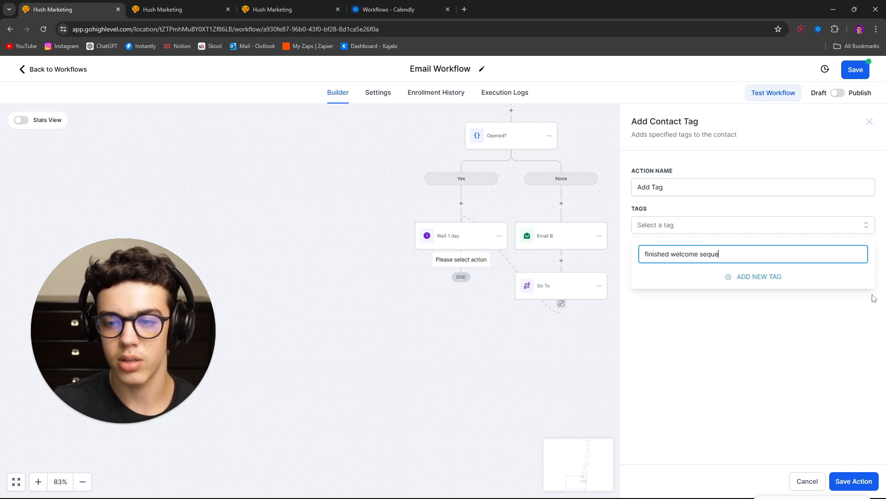
type("nce")
left_click(755, 278)
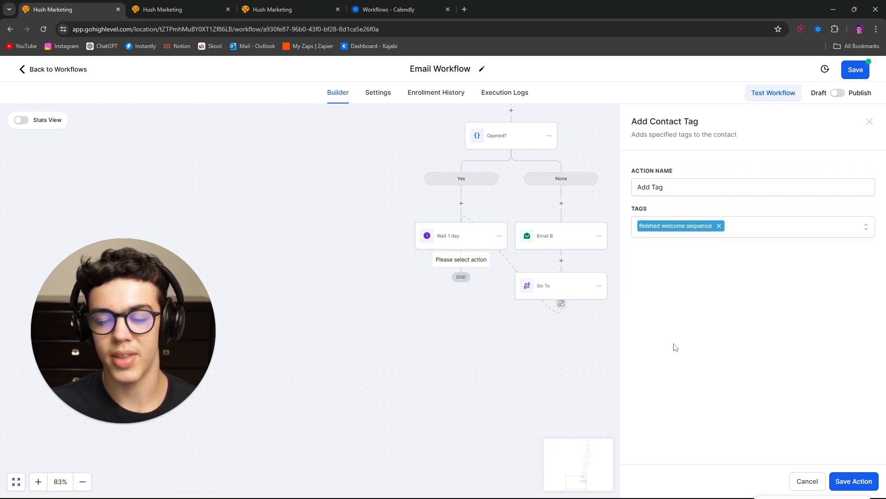
scroll(497, 365, "up", 5)
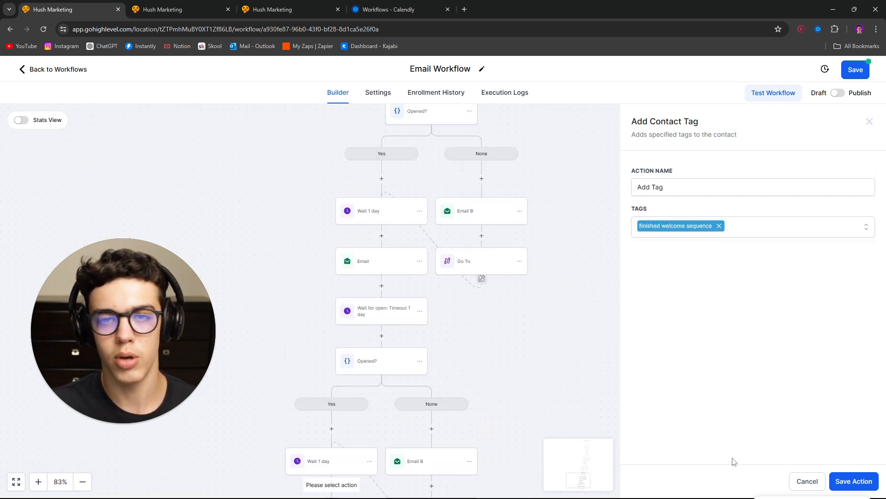
left_click(854, 481)
scroll(608, 311, "down", 5)
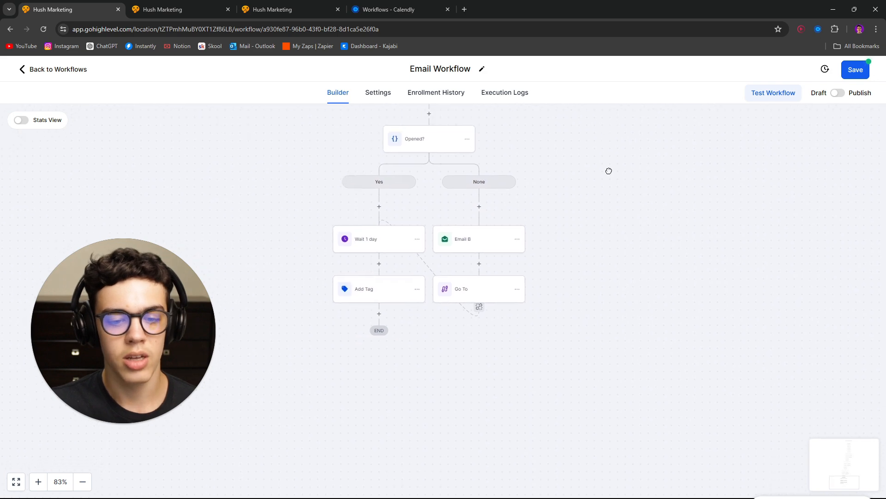
Step: Look over the completed email sequence and save the workflow
scroll(609, 402, "up", 7)
scroll(619, 369, "down", 3)
scroll(631, 341, "up", 5)
scroll(633, 342, "down", 7)
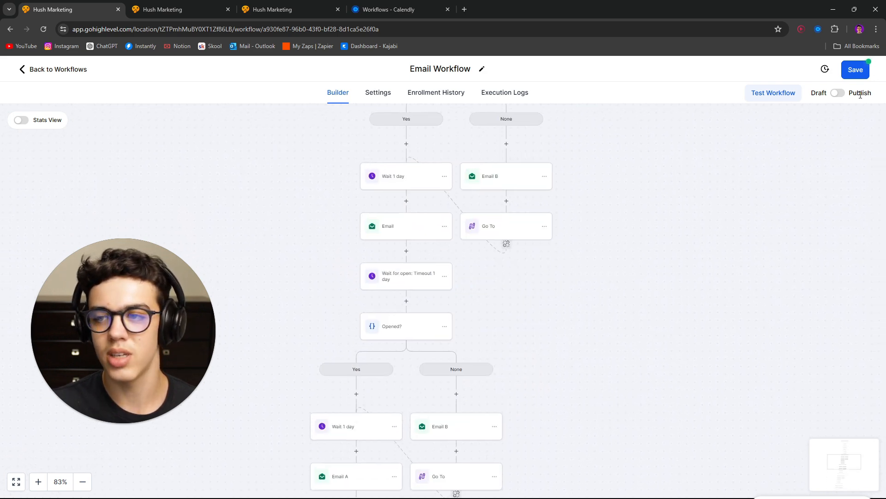
scroll(586, 385, "down", 3)
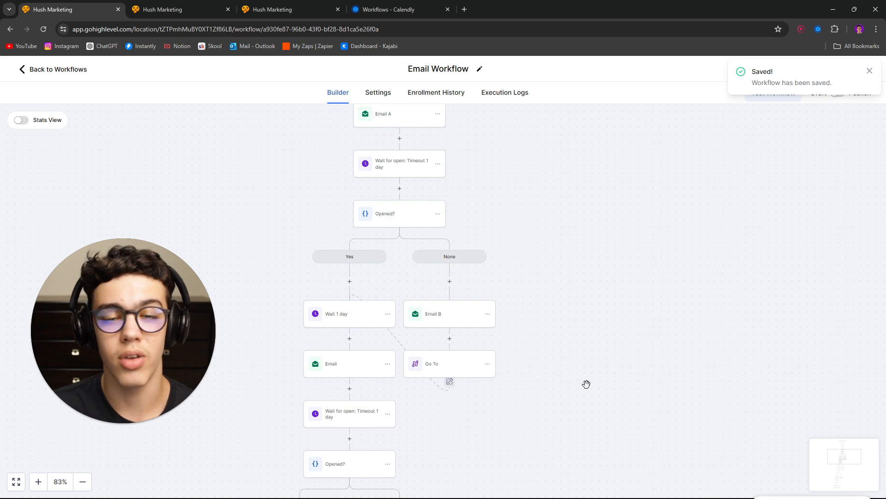
Step: Review the saved sequence from the repeated open-check blocks up to the Form Submitted trigger
scroll(669, 319, "up", 3)
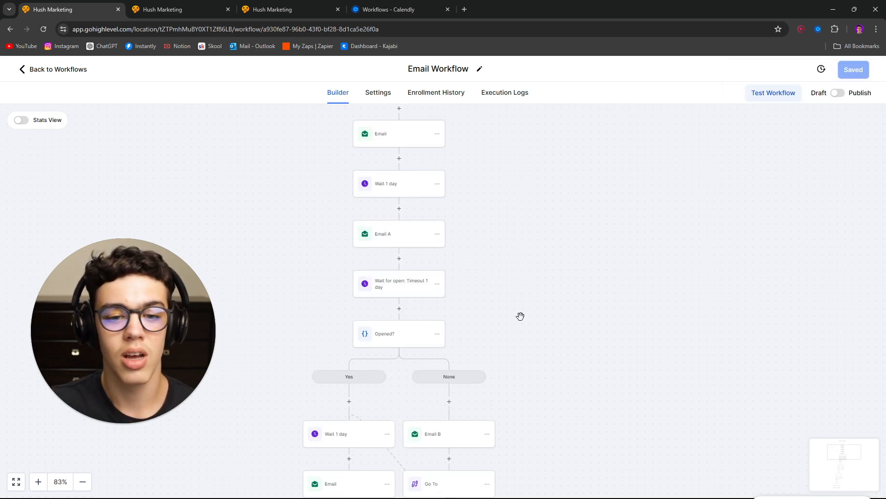
scroll(531, 357, "down", 2)
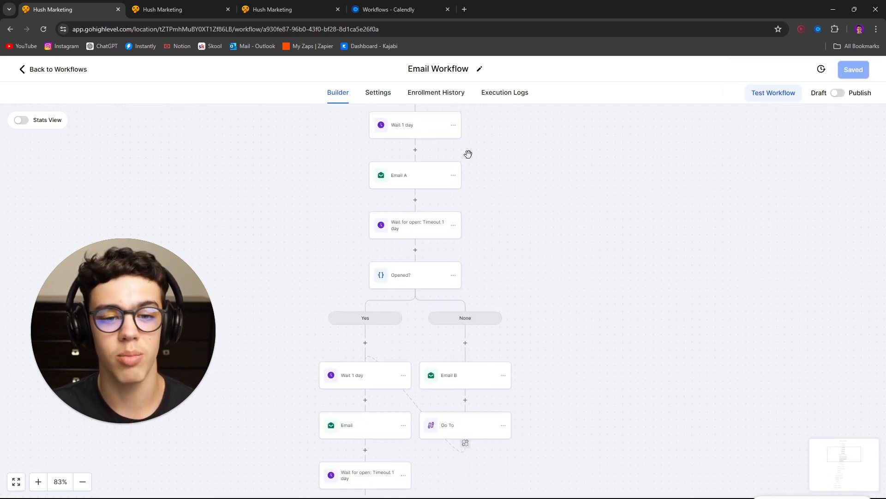
scroll(467, 345, "down", 3)
scroll(504, 205, "up", 2)
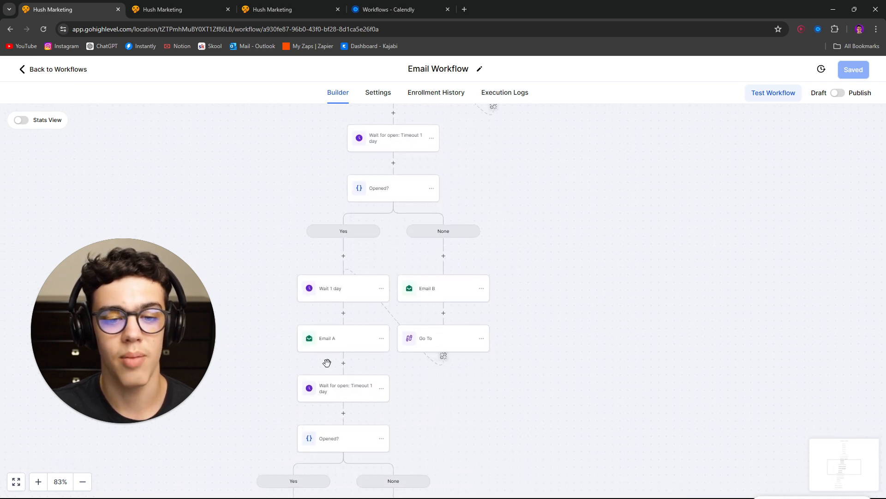
scroll(589, 263, "up", 9)
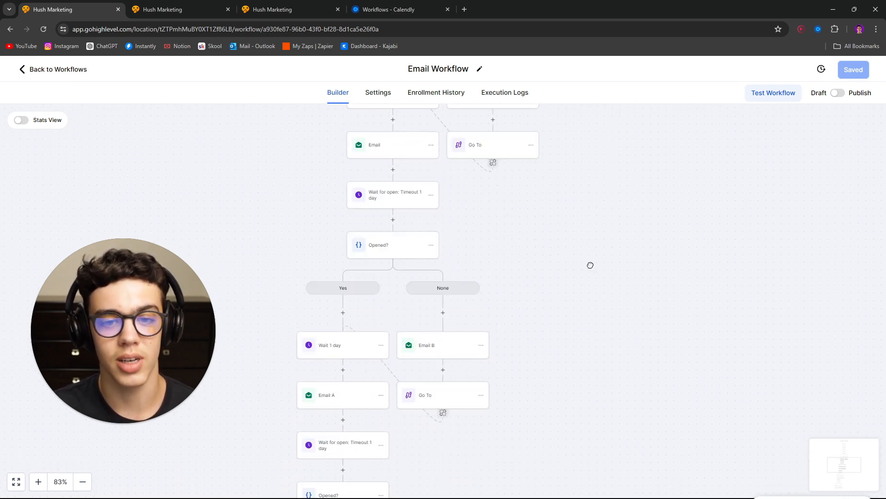
left_click_drag(609, 387, 611, 320)
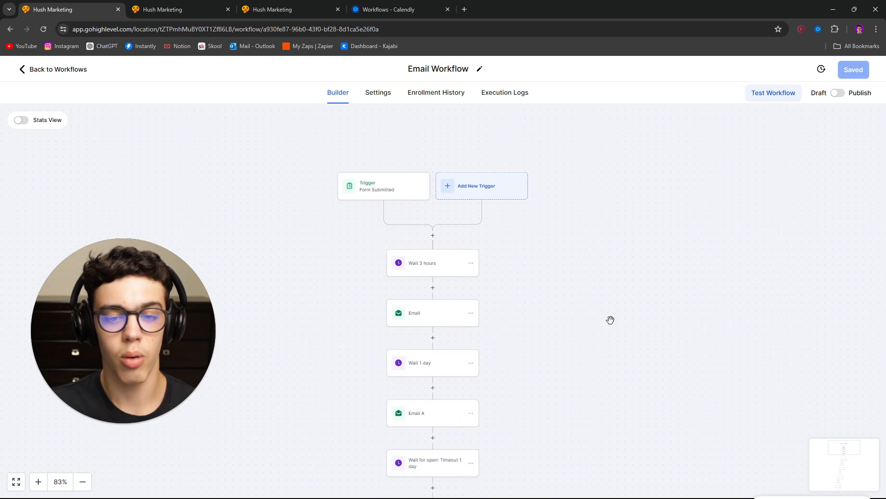
left_click(87, 484)
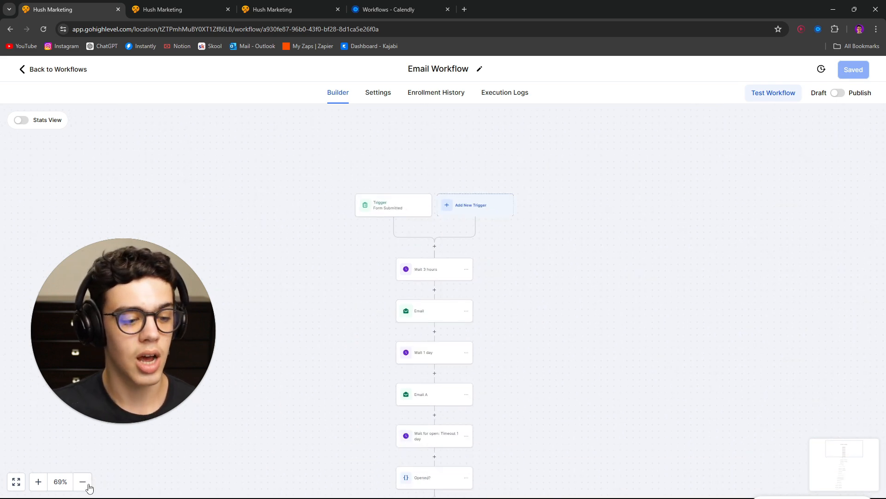
left_click(87, 485)
left_click_drag(520, 420, 527, 369)
left_click_drag(113, 365, 93, 426)
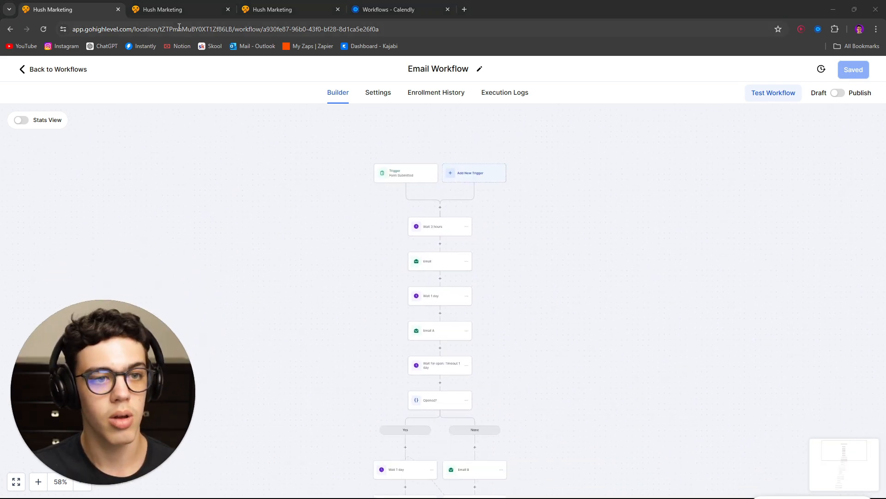
Step: Compare the email workflow with the "Retargeting - Conversion Blueprint" workflow, examining its link-click triggers and workflow removal action
left_click(280, 9)
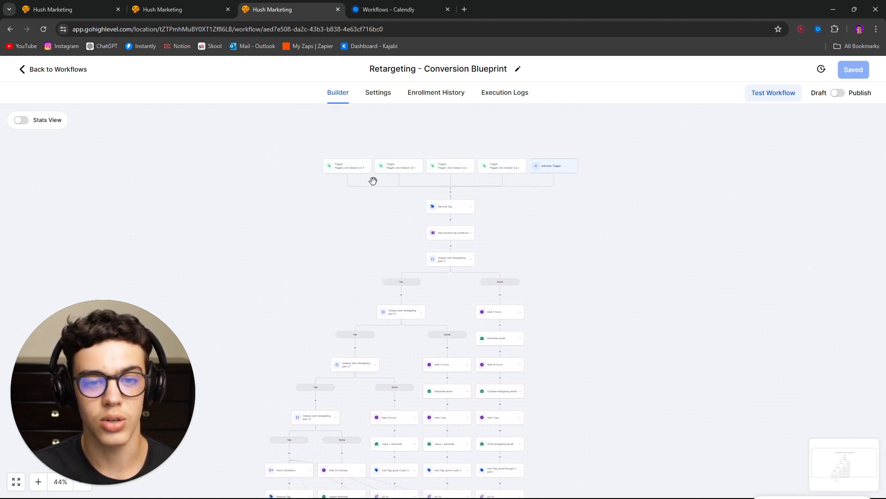
left_click_drag(517, 219, 511, 201)
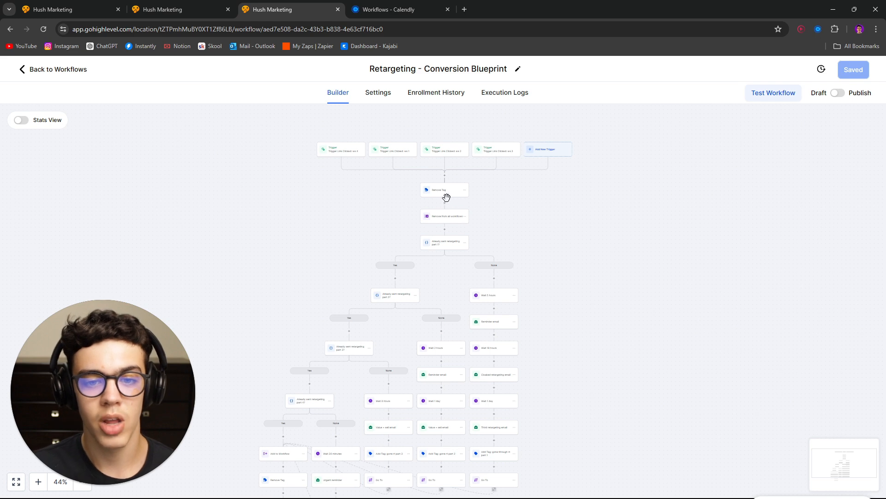
left_click(71, 5)
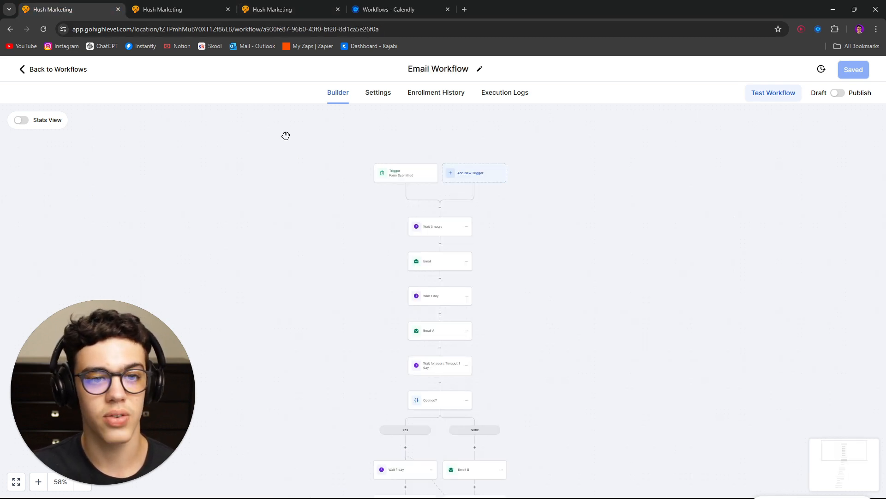
left_click(281, 5)
left_click_drag(513, 217, 514, 206)
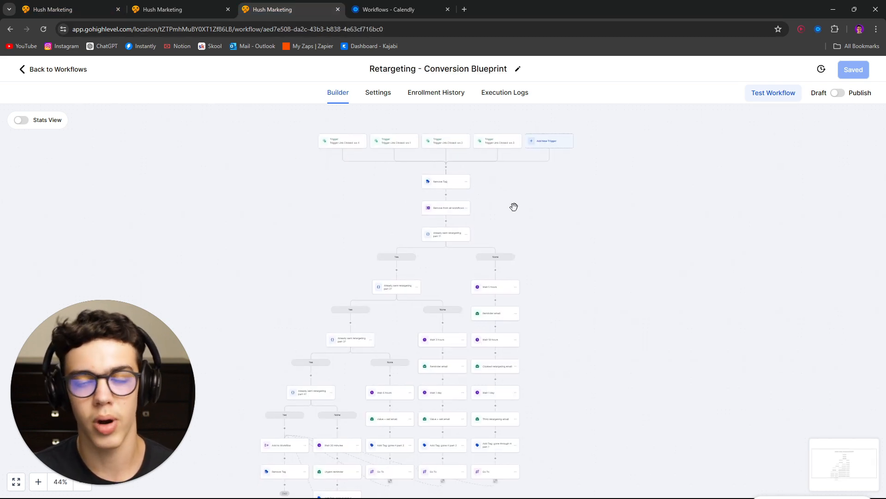
left_click(66, 5)
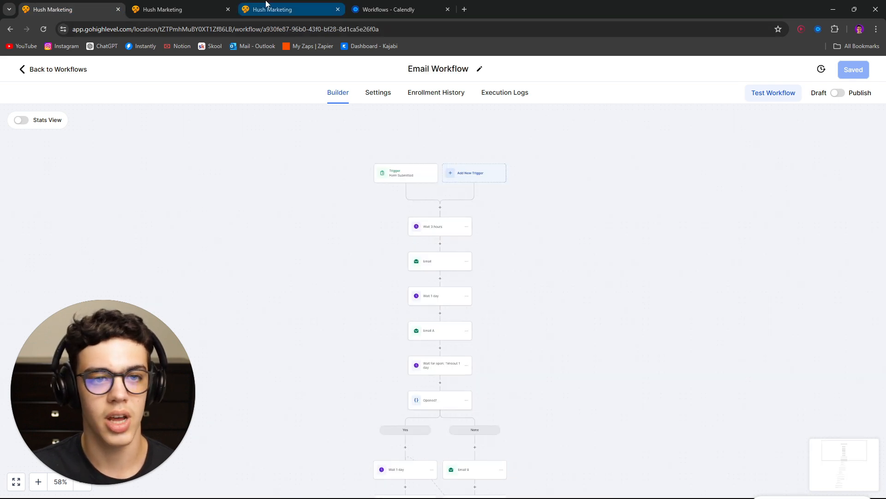
left_click(277, 9)
scroll(480, 210, "down", 1)
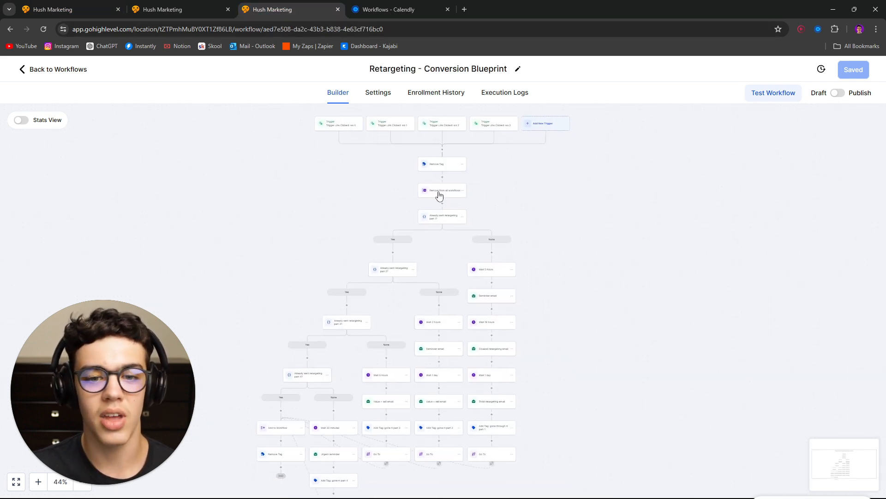
left_click(439, 192)
left_click(872, 121)
Step: Examine the retargeting workflow's nested Yes and None branches, from the first condition down to the final tag and Go To actions
left_click(69, 9)
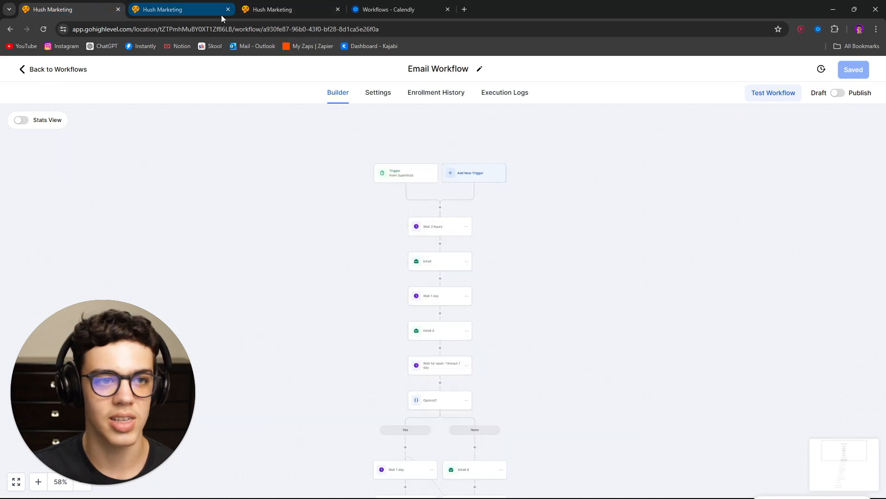
left_click(216, 4)
left_click(104, 8)
left_click(261, 9)
scroll(574, 255, "down", 1)
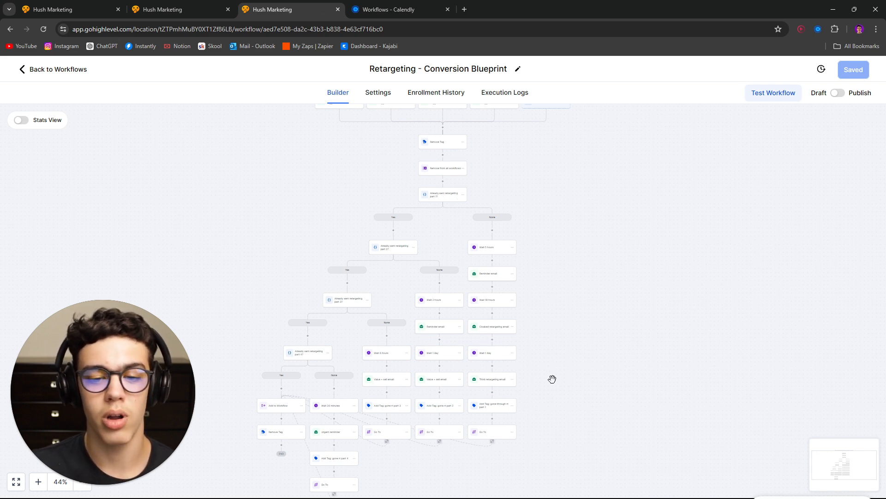
left_click_drag(552, 379, 474, 361)
left_click_drag(467, 442, 515, 409)
left_click_drag(541, 306, 561, 392)
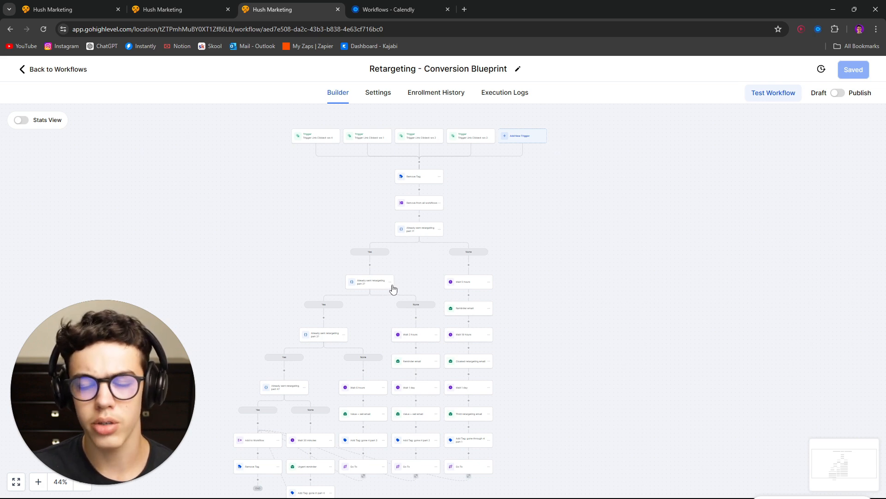
scroll(406, 226, "down", 2)
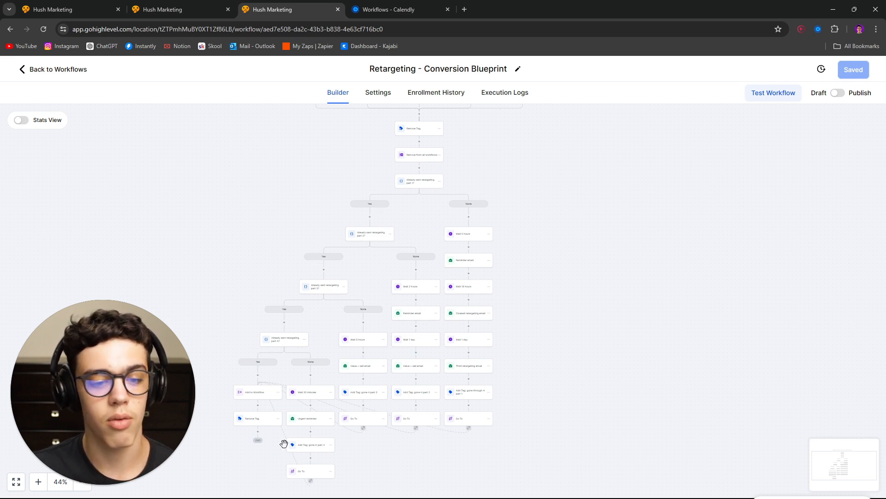
left_click_drag(530, 411, 619, 344)
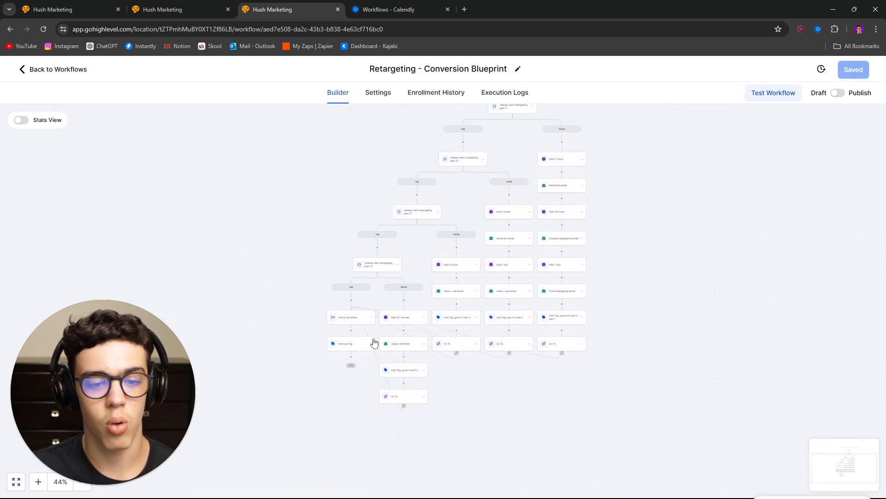
left_click_drag(540, 395, 519, 443)
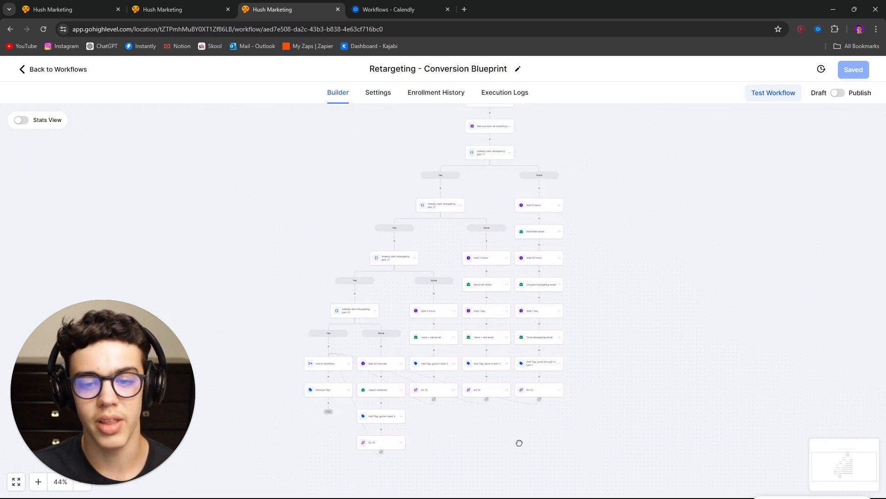
Step: Move all actions from "Add to Workflow" onward in the lowest Yes branch to the Yes branch of the second retargeting condition
right_click(349, 366)
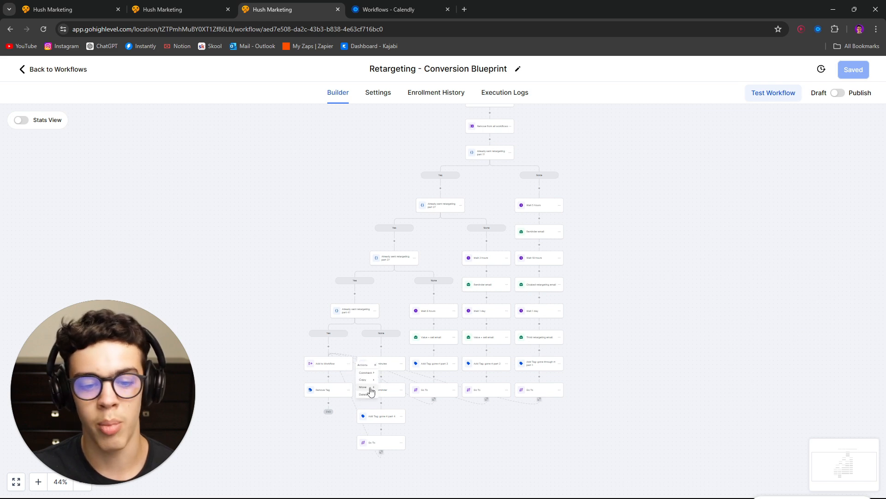
mouse_move(371, 388)
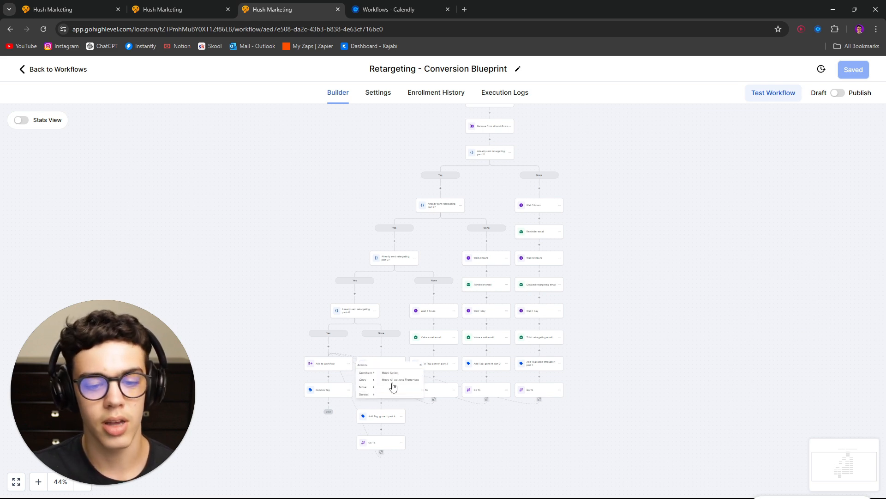
left_click(412, 372)
left_click(394, 240)
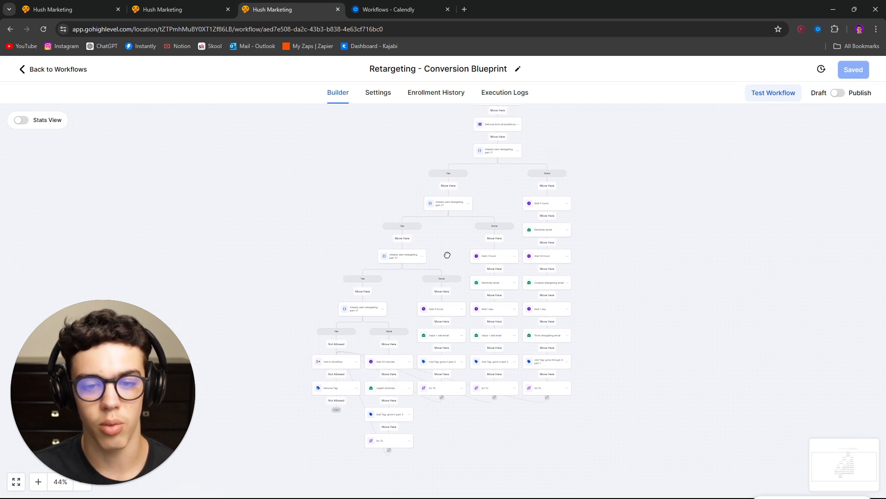
left_click_drag(365, 318, 368, 290)
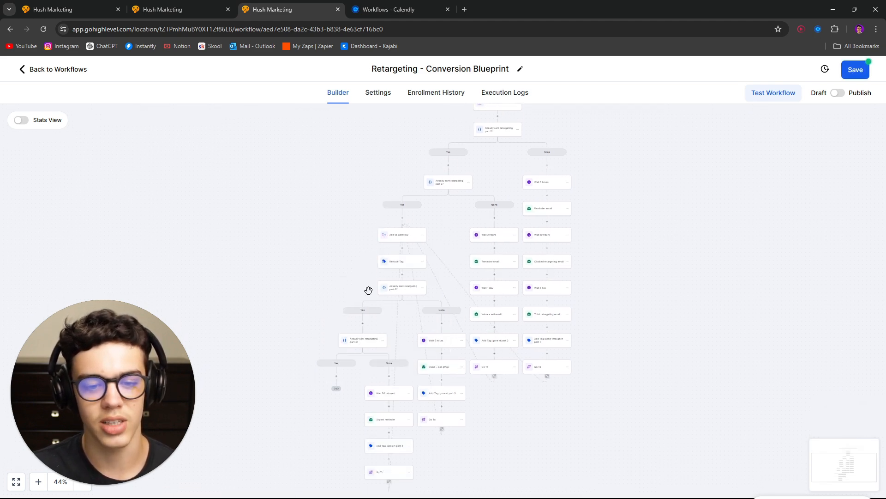
Step: Delete the third "Already sent retargeting" condition, below the Remove Tag action, together with all of its branches
left_click(422, 289)
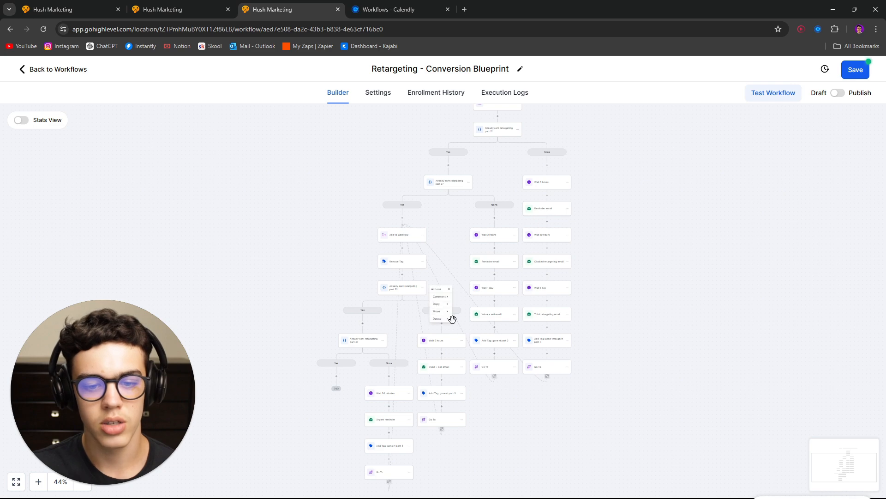
mouse_move(442, 320)
left_click(480, 303)
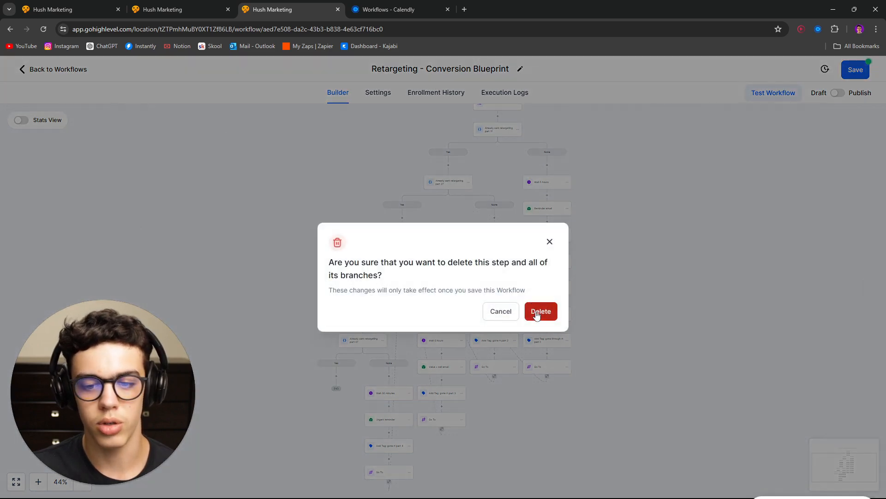
left_click(534, 310)
left_click_drag(640, 314, 556, 362)
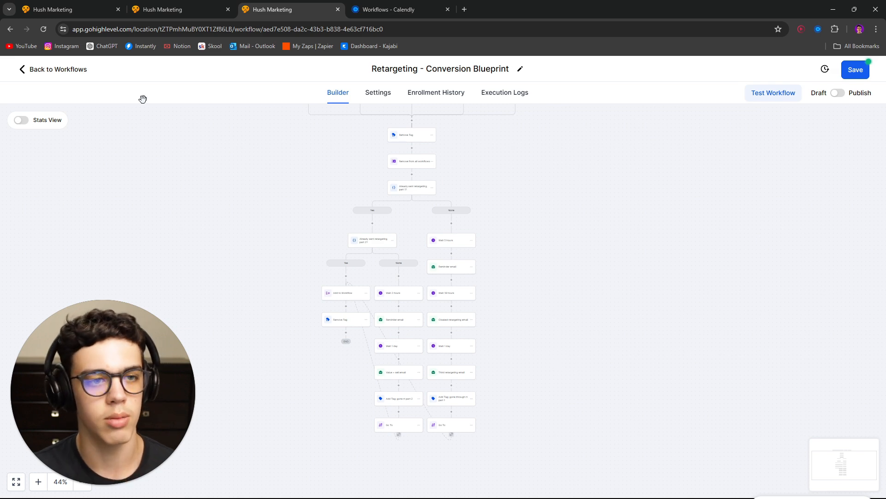
Step: Leave the Email Workflow for the workflow list and create a new blank workflow
left_click(152, 4)
left_click(110, 8)
left_click_drag(535, 373, 584, 326)
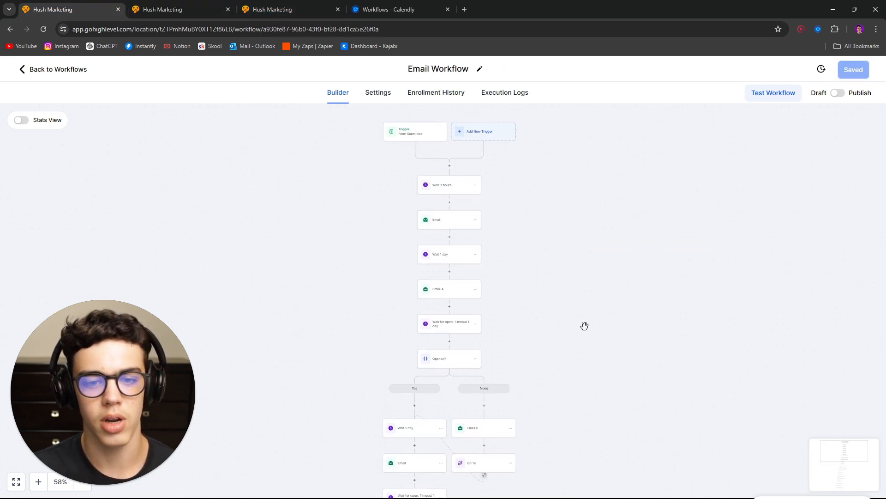
left_click(41, 70)
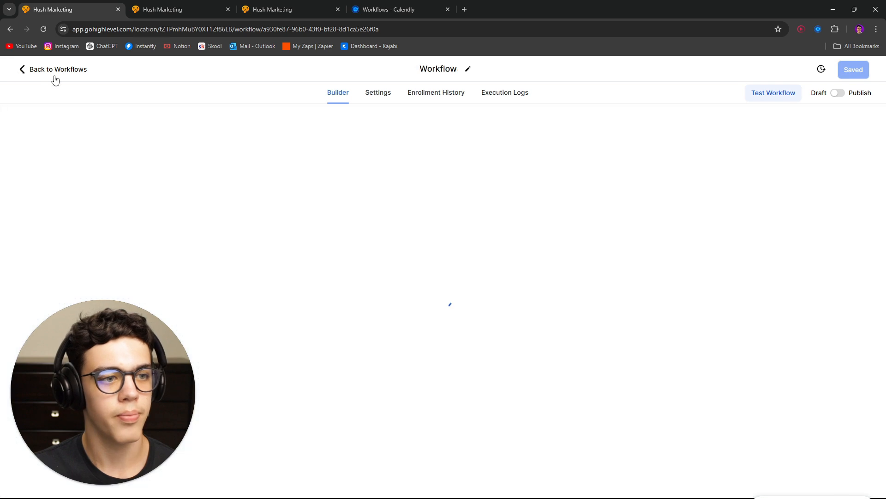
left_click(818, 107)
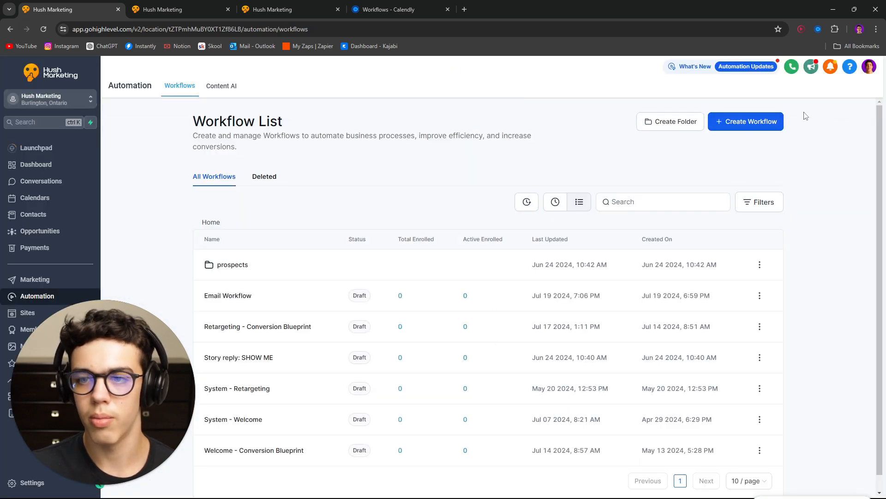
left_click(733, 127)
left_click(751, 162)
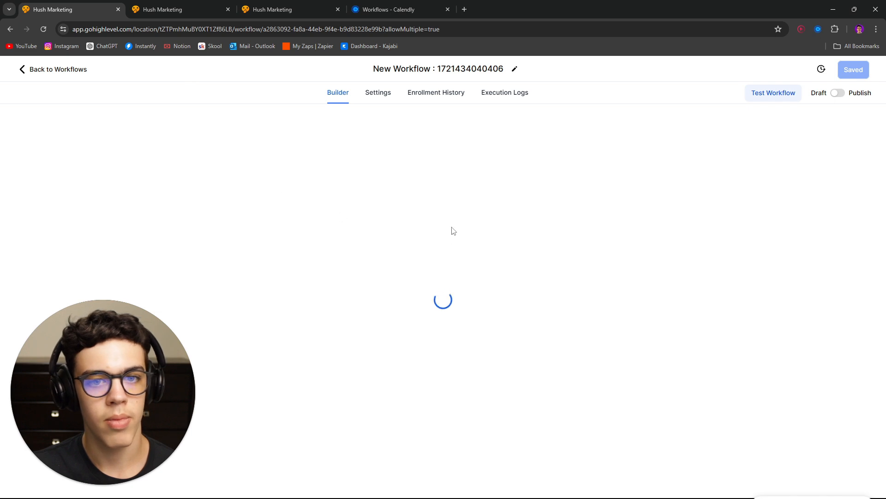
Step: Dismiss the re-entry notice and name the new workflow "Retargeting"
left_click(410, 70)
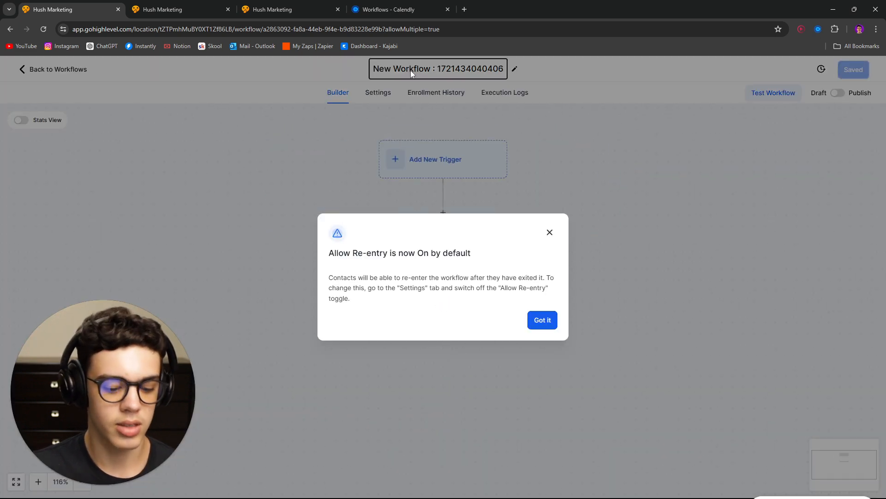
key("ctrl+a")
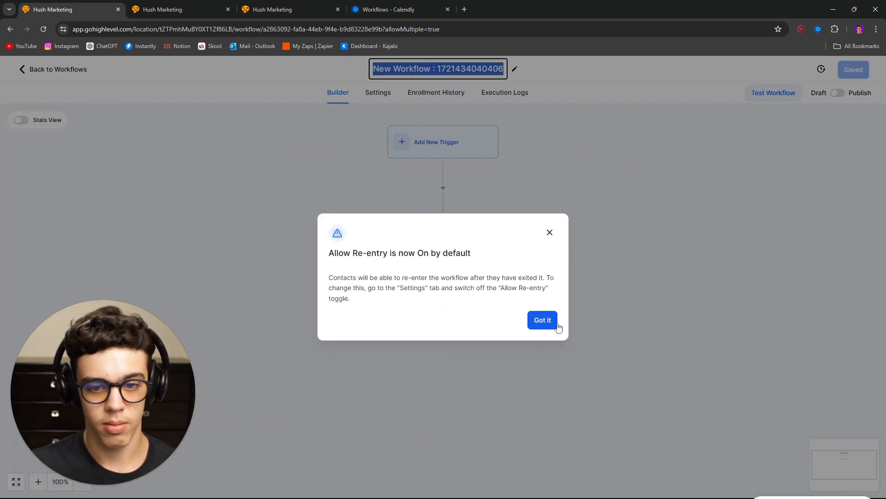
left_click(543, 320)
type("Ret")
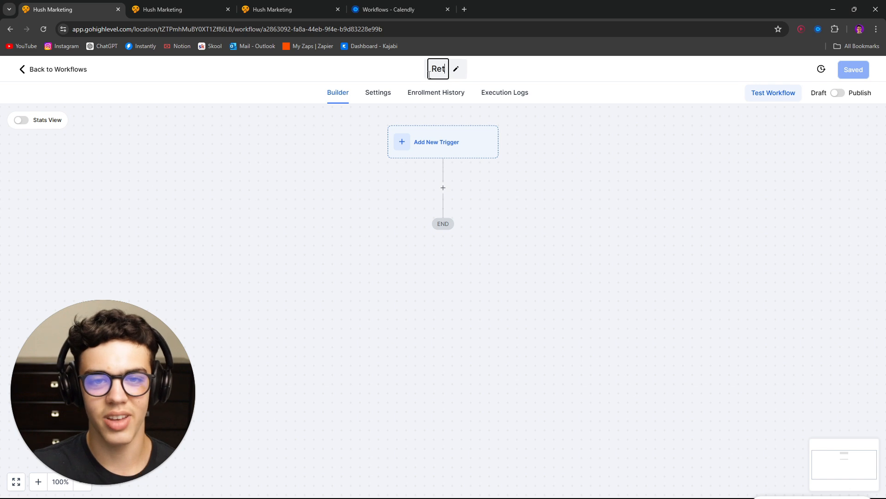
type("argeting")
key("Return")
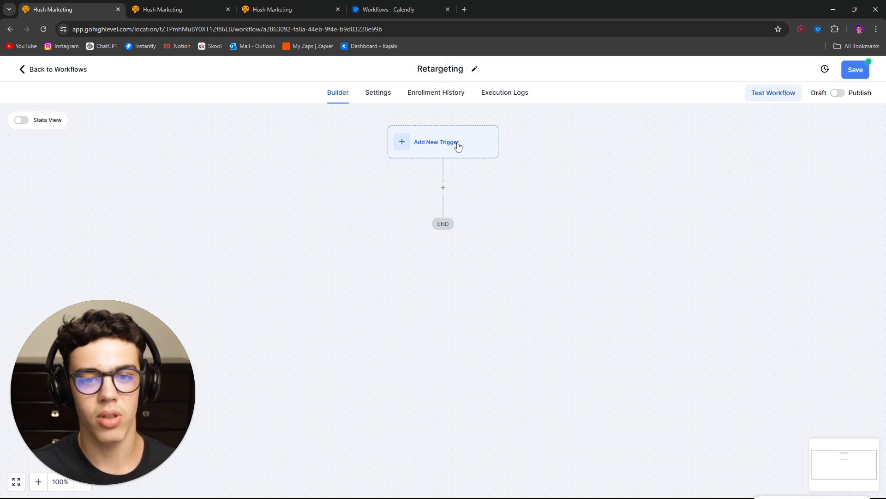
Step: Add a Trigger Link Clicked trigger to the Retargeting workflow
left_click(459, 146)
type("t")
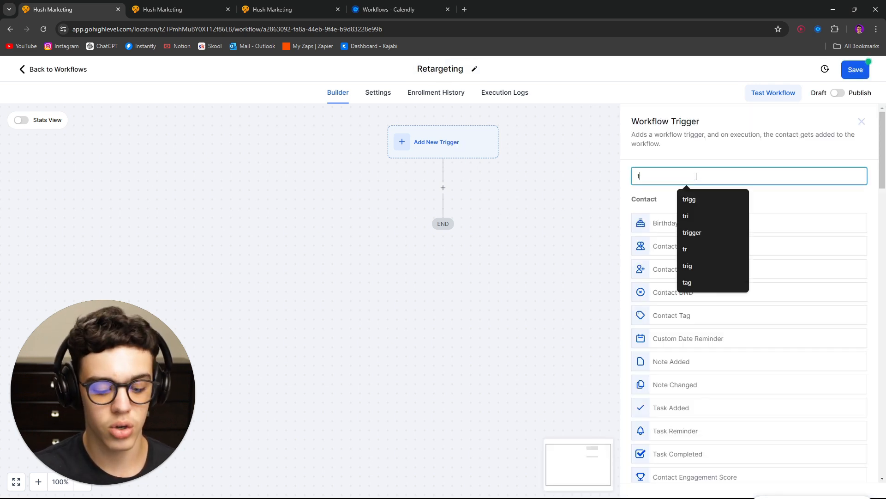
type("rigg")
left_click(663, 227)
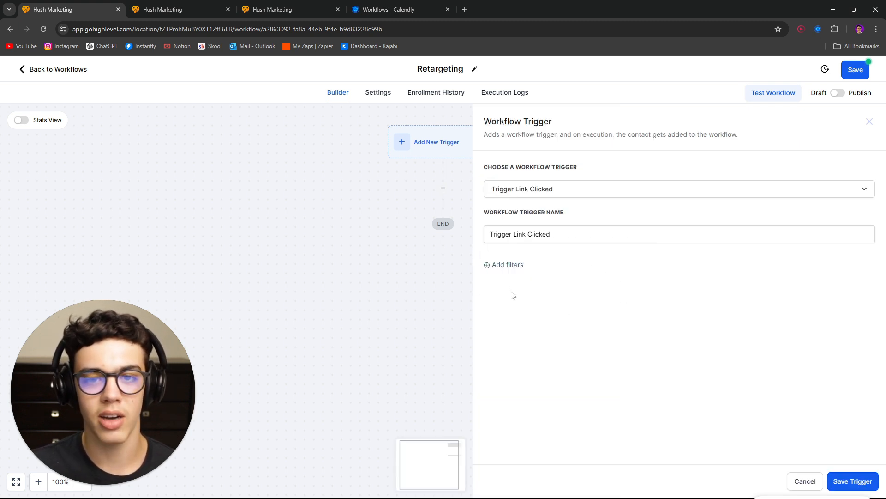
Step: Filter the trigger to the trigger link "Book a call - Ws 1", then save the trigger and the workflow
left_click(508, 265)
left_click(556, 280)
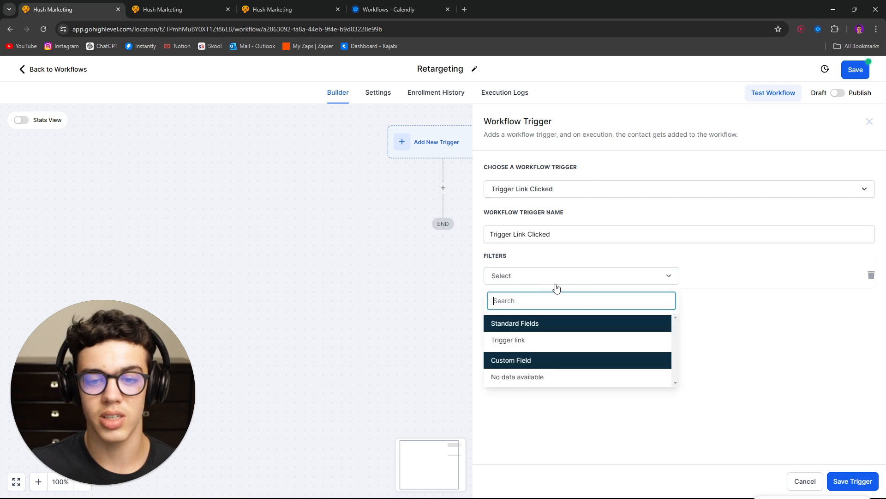
left_click(552, 340)
left_click(745, 276)
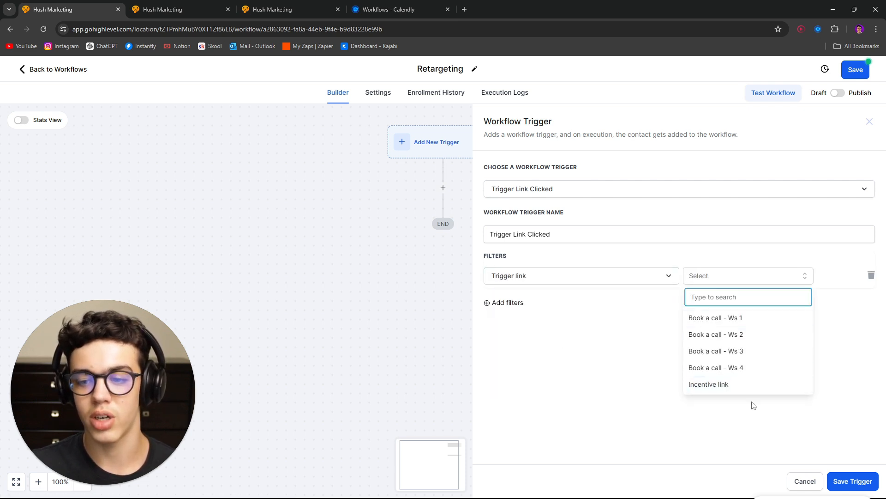
left_click(727, 318)
left_click(853, 481)
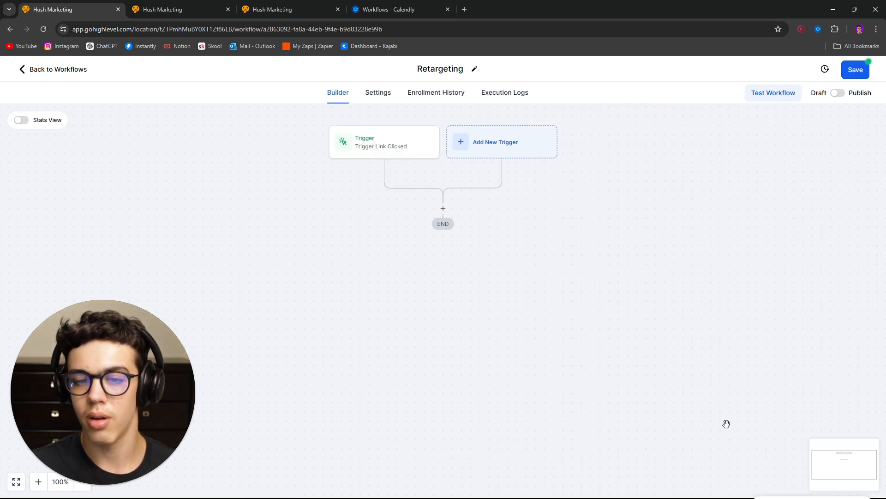
left_click(855, 69)
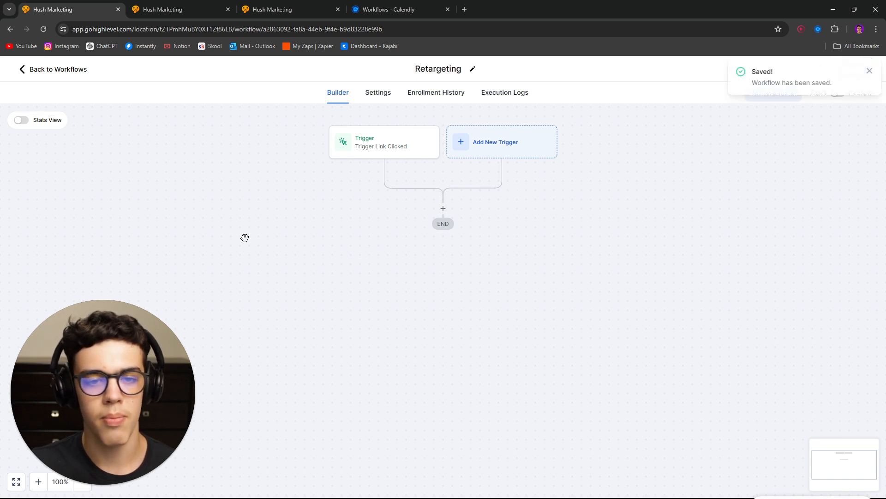
Step: Examine the account's existing trigger links and the name and URL fields required for adding a new one
left_click(34, 71)
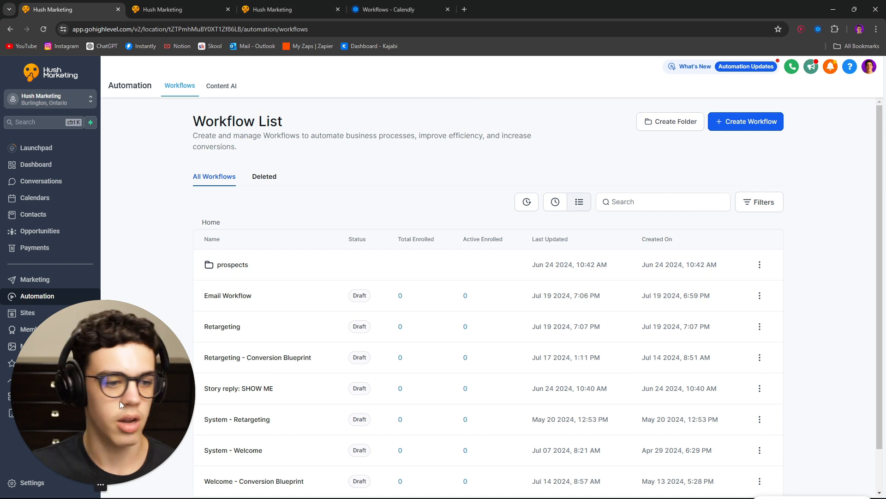
left_click(32, 279)
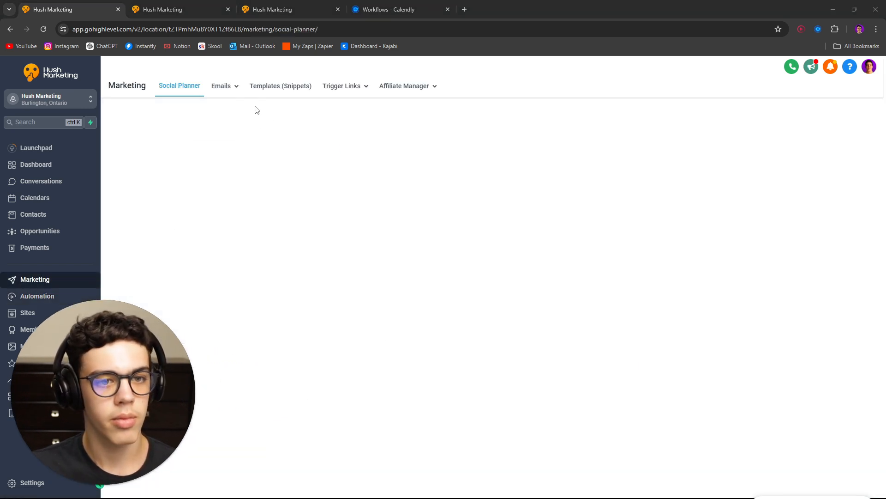
mouse_move(332, 92)
left_click(350, 108)
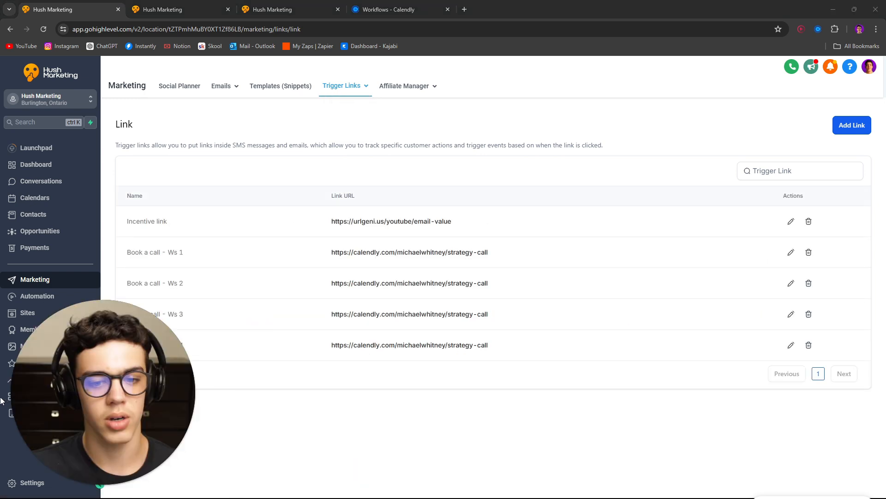
left_click(851, 125)
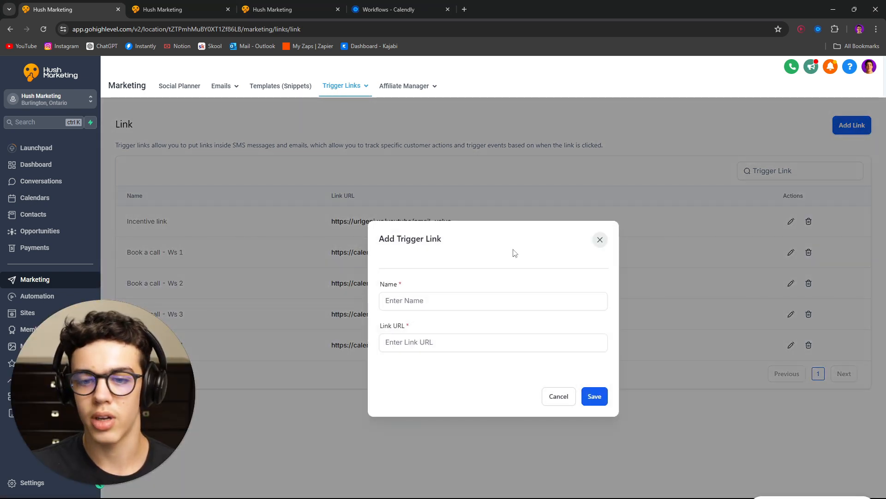
left_click(396, 308)
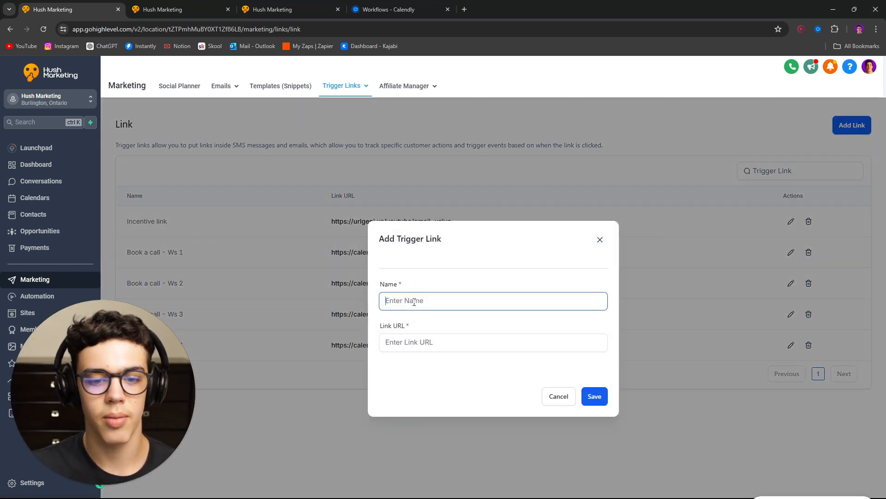
left_click(600, 239)
Step: Reopen the Email Workflow and open the Email A action at its message editor
left_click(44, 302)
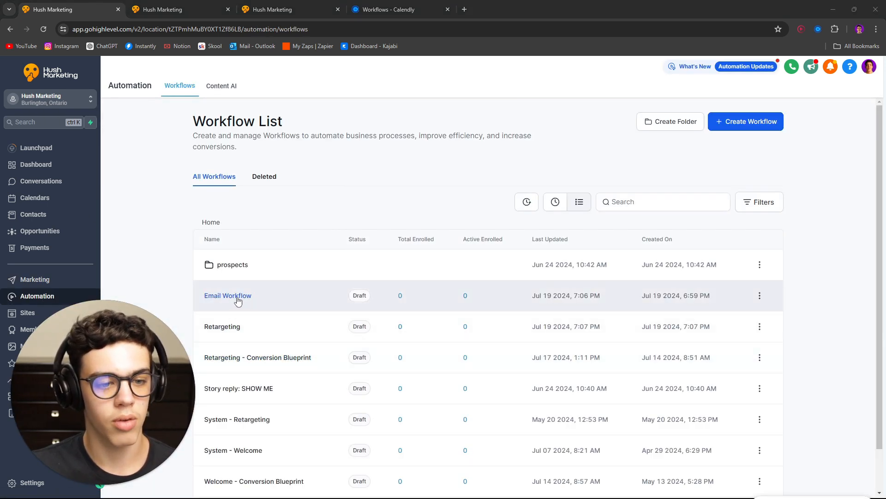
left_click(237, 296)
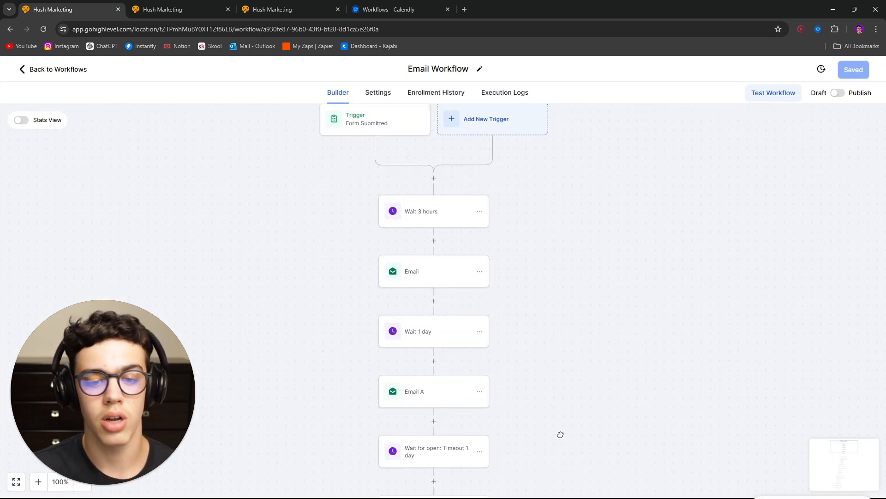
left_click_drag(561, 434, 536, 276)
left_click(423, 214)
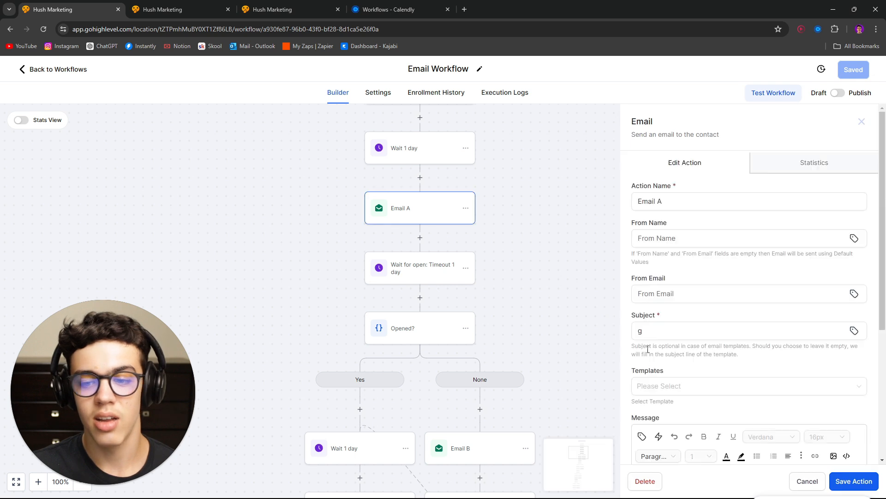
scroll(708, 389, "down", 5)
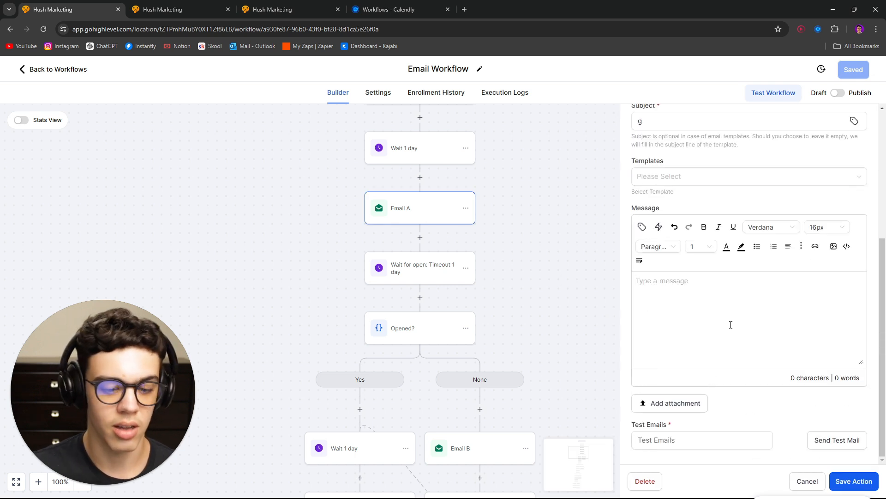
left_click(191, 30)
key("ctrl+c")
left_click(707, 309)
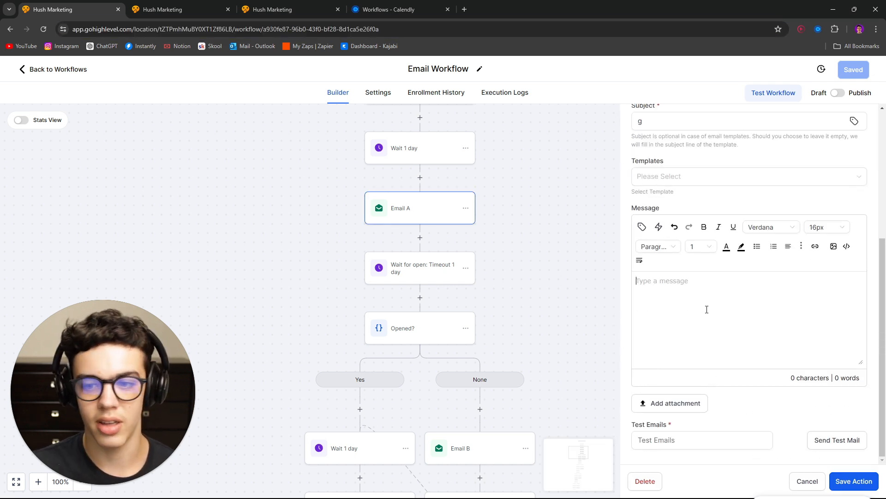
key("ctrl+v")
key("ctrl+a")
key("BackSpace")
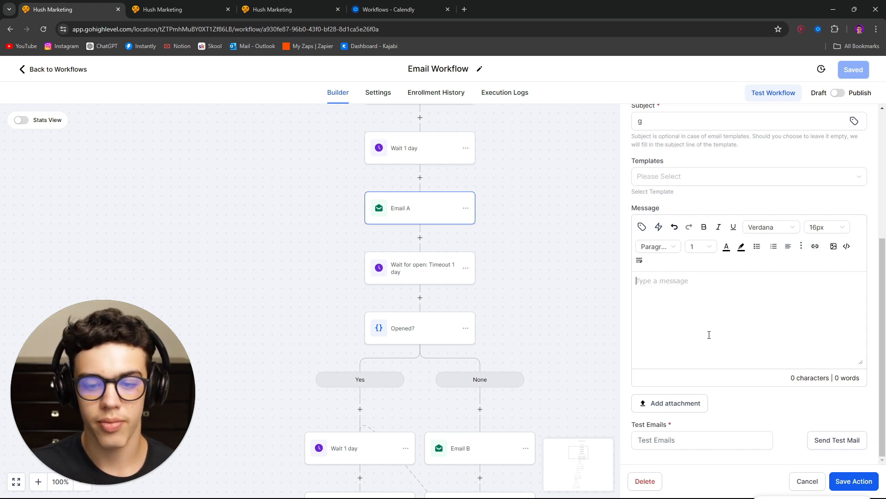
Step: Write "Click here" as the message of Email A and select that text
type("Click here")
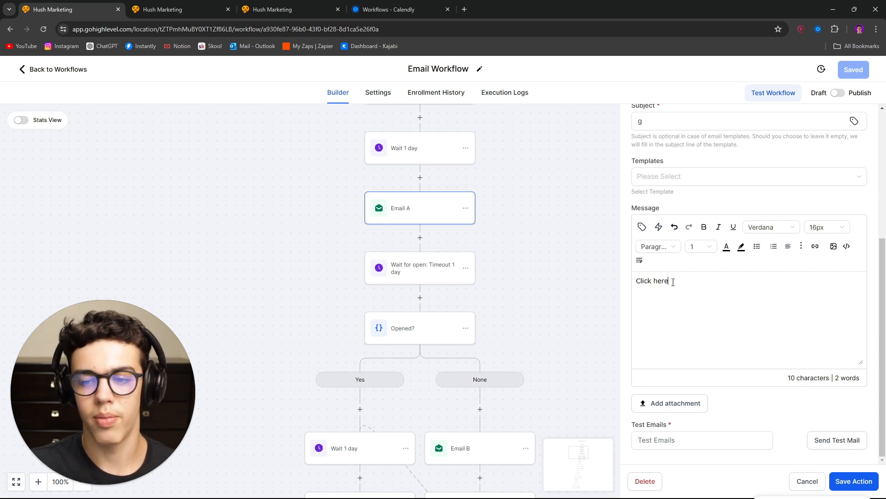
left_click_drag(674, 282, 612, 277)
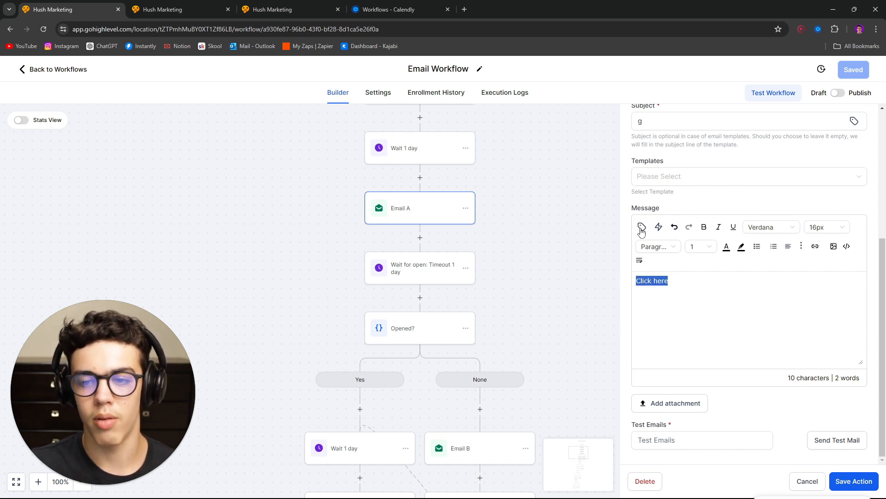
left_click(641, 226)
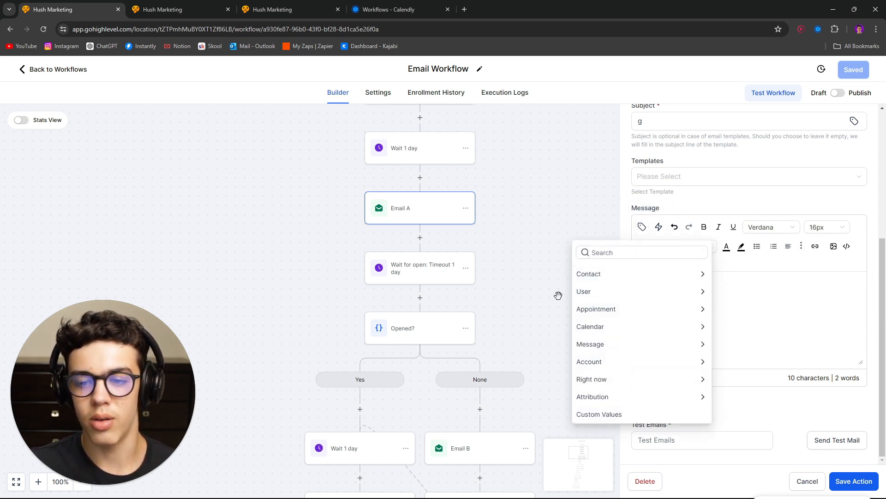
left_click(609, 254)
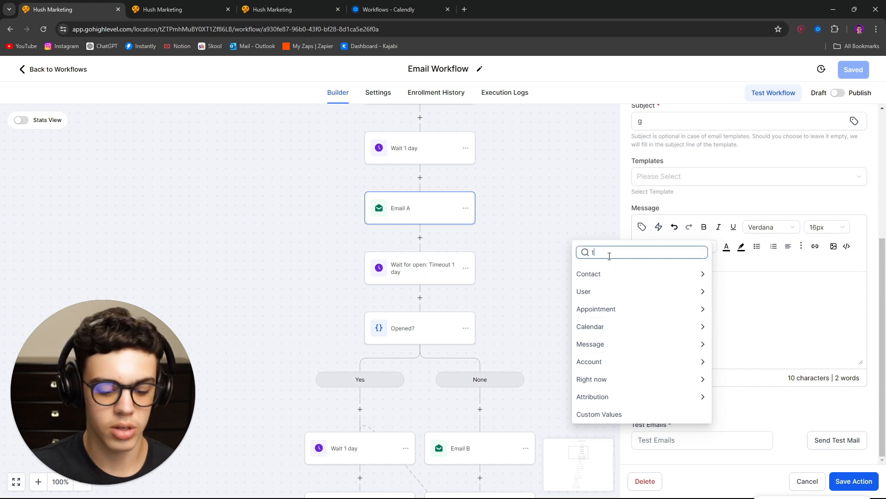
left_click(823, 302)
Step: Replace the "Click here" text with the "Incentive link" trigger link and select the inserted link code
triple_click(662, 286)
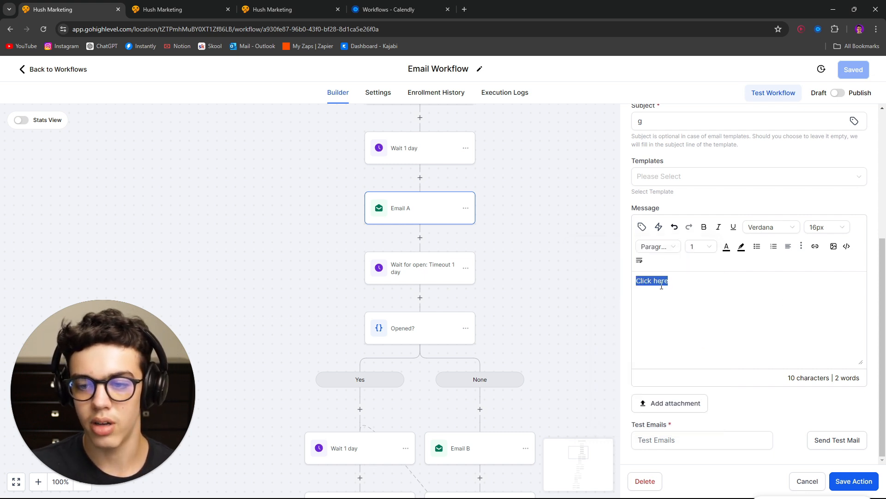
left_click(659, 227)
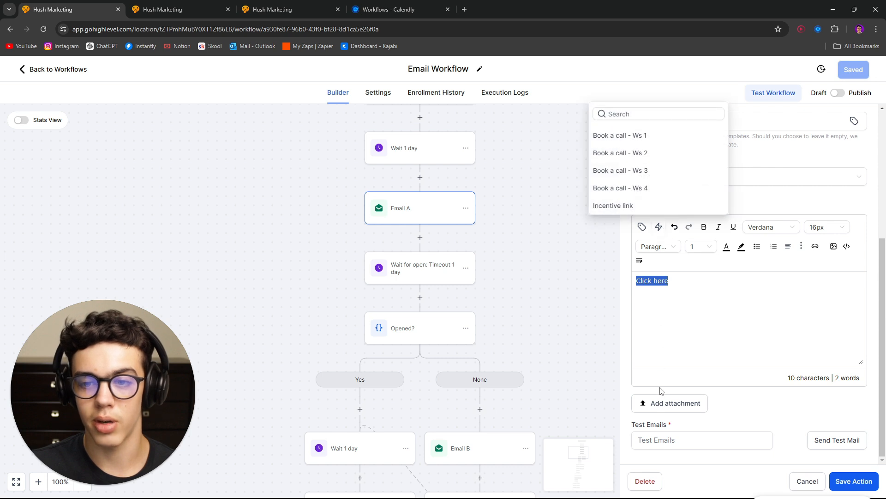
left_click(613, 206)
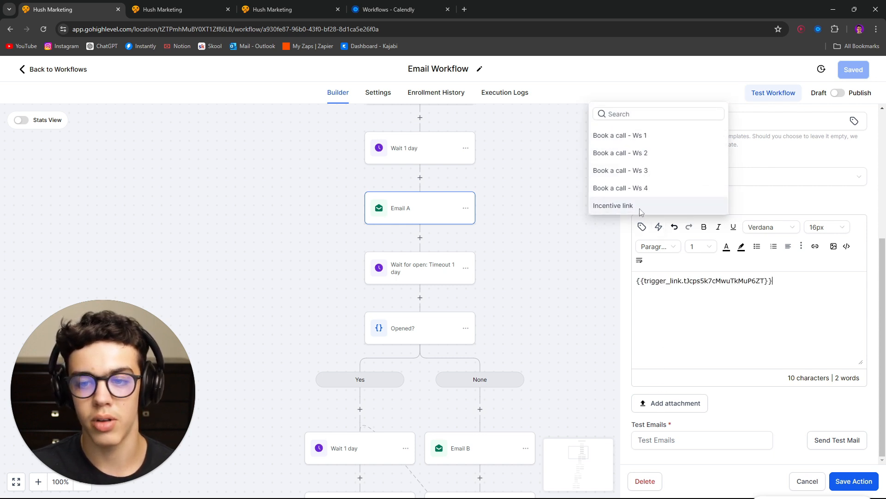
key("ctrl+a")
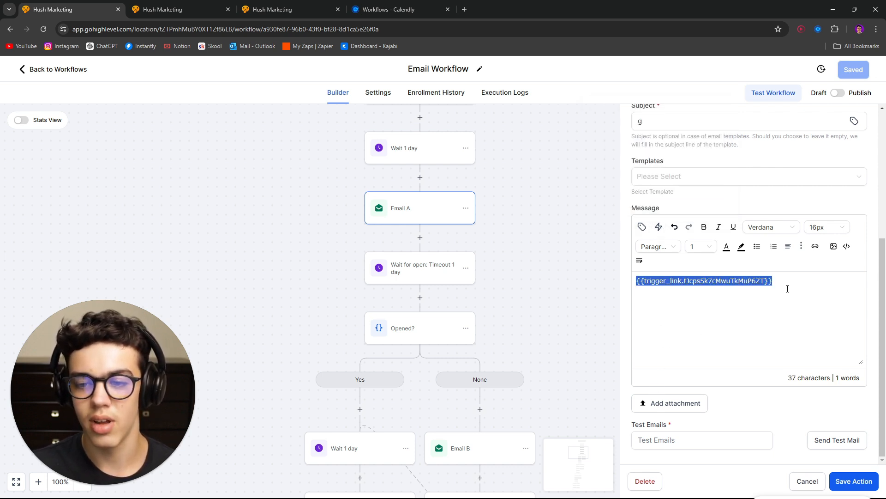
Step: Replace the trigger link placeholder in the Email A message with the text "Click here"
key("BackSpace")
type("Click")
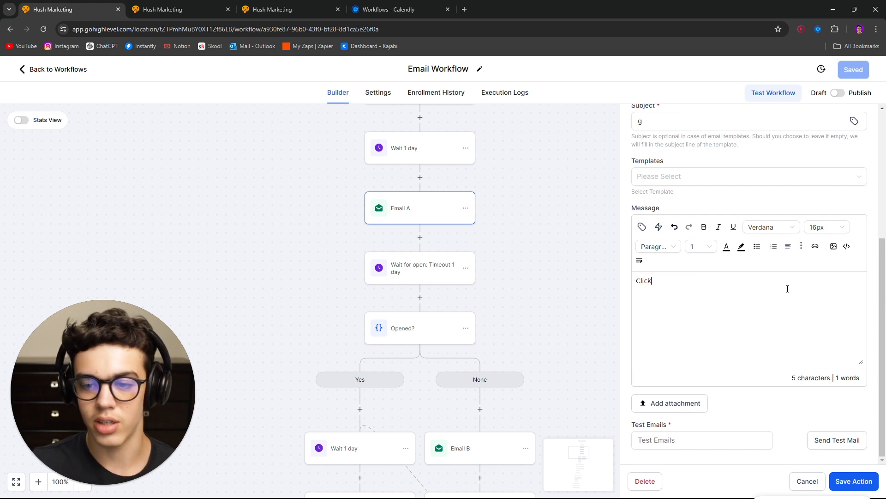
type(" here")
key("ctrl+a")
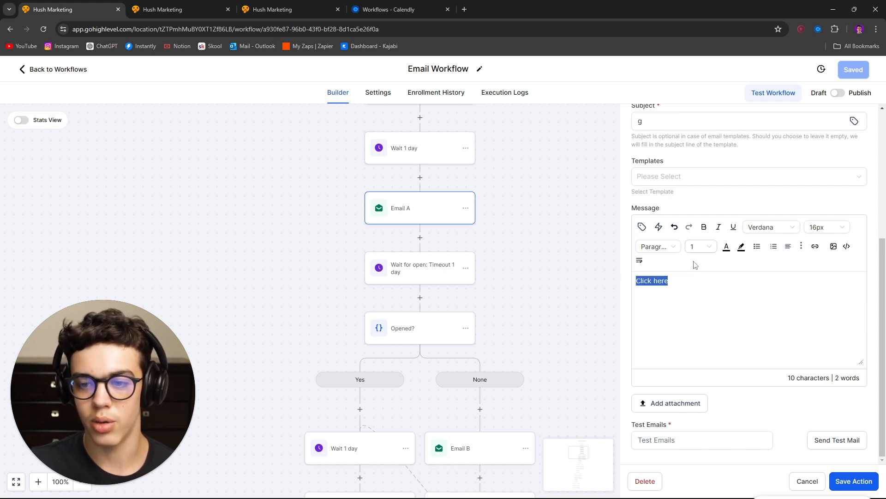
left_click(698, 290)
key("ctrl+v")
key("ctrl+z")
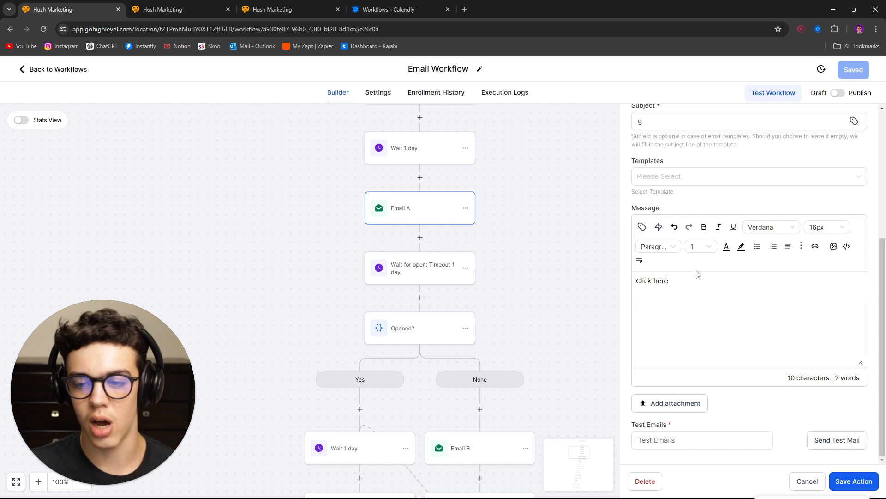
Step: Insert a trigger link on a new line above "Click here", copy its code, and remove that line again
key("Return")
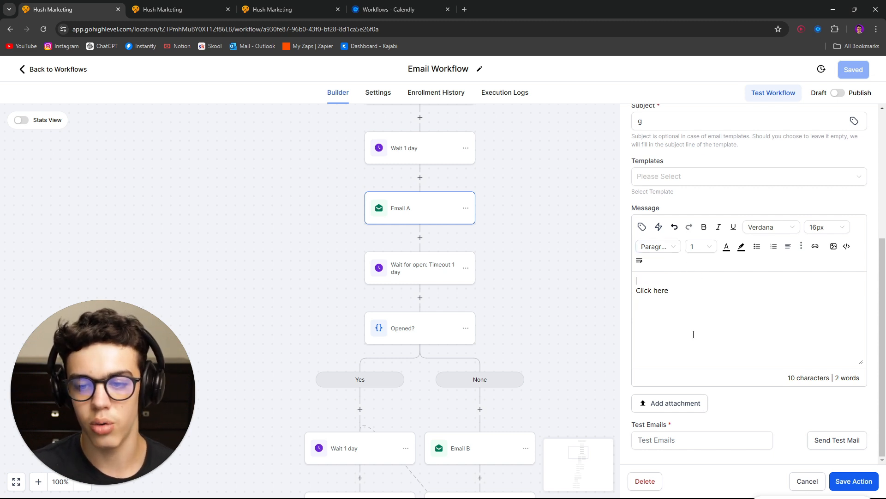
left_click(659, 227)
left_click(619, 170)
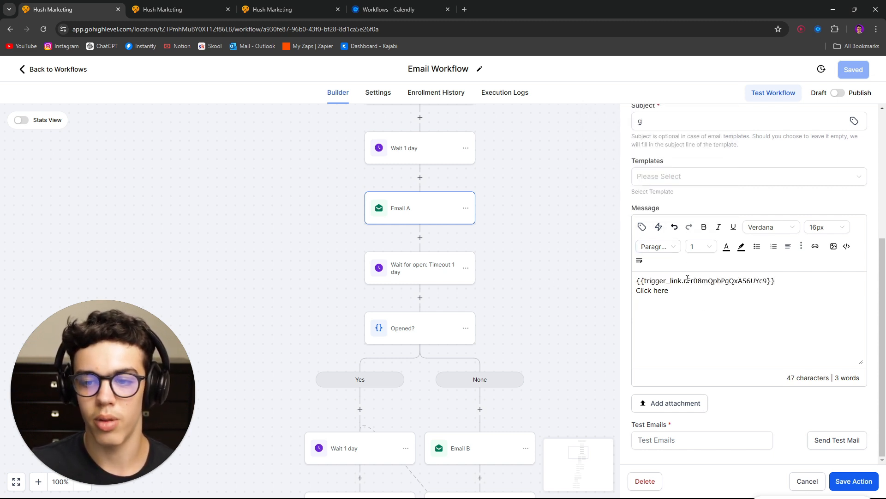
left_click_drag(793, 279, 636, 280)
key("ctrl+c")
key("BackSpace")
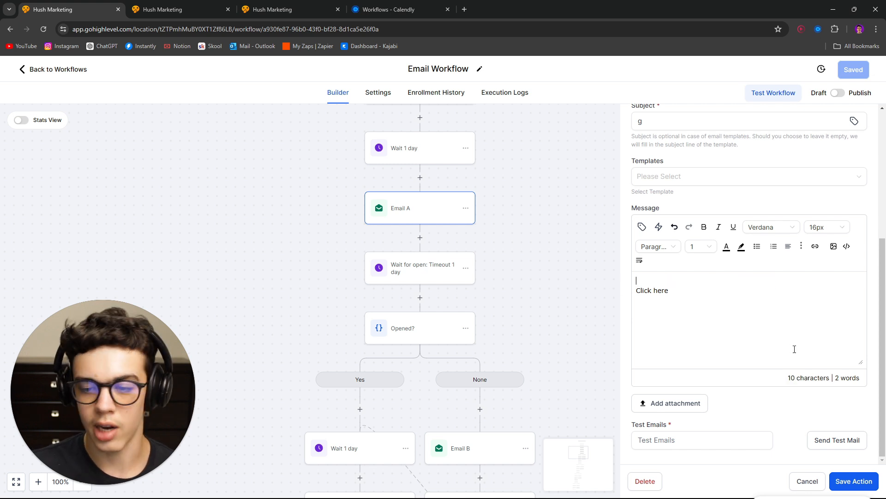
key("BackSpace")
Step: Embed the copied trigger link as the URL of the "Click here" text, with the action set to New window
triple_click(664, 285)
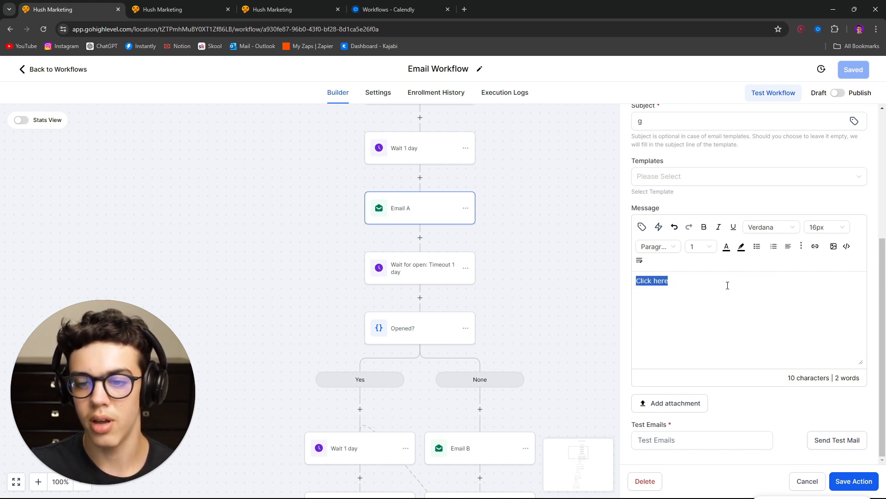
left_click(815, 247)
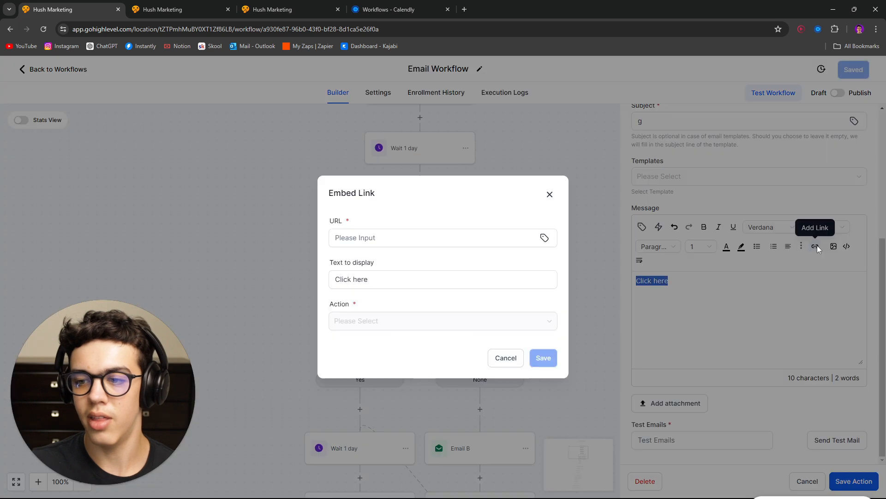
left_click(381, 238)
key("ctrl+v")
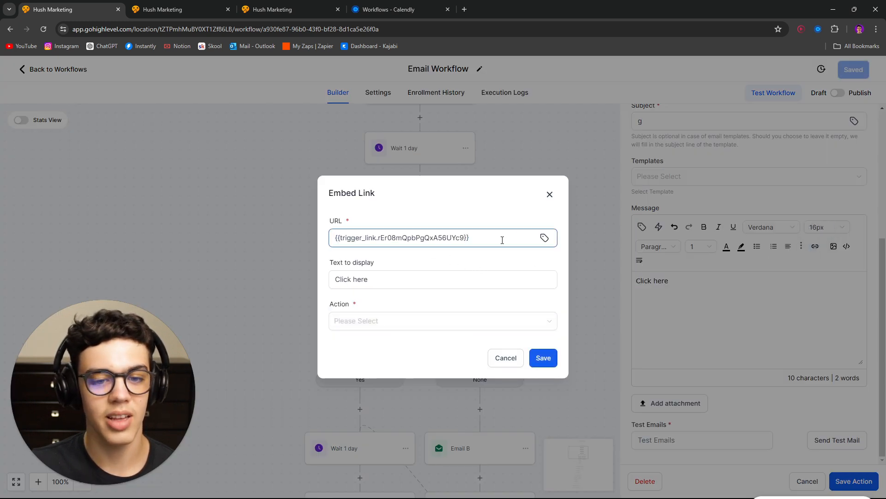
left_click_drag(502, 239, 300, 246)
left_click(338, 252)
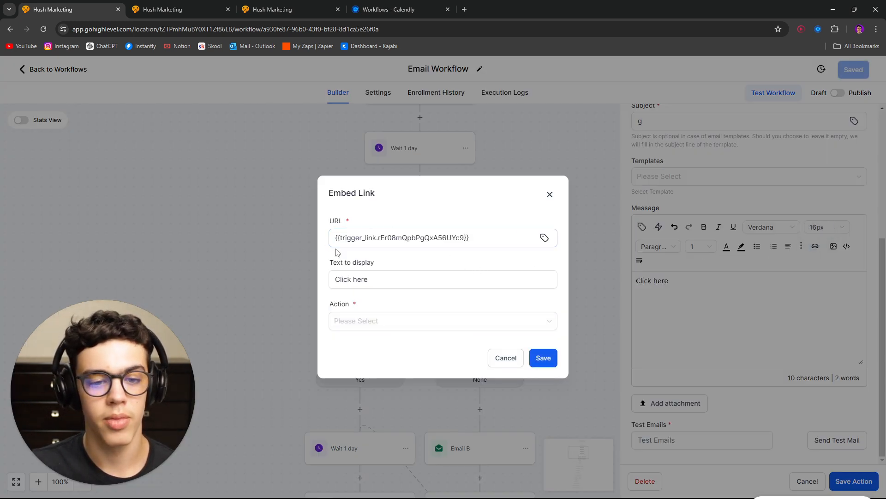
left_click(366, 323)
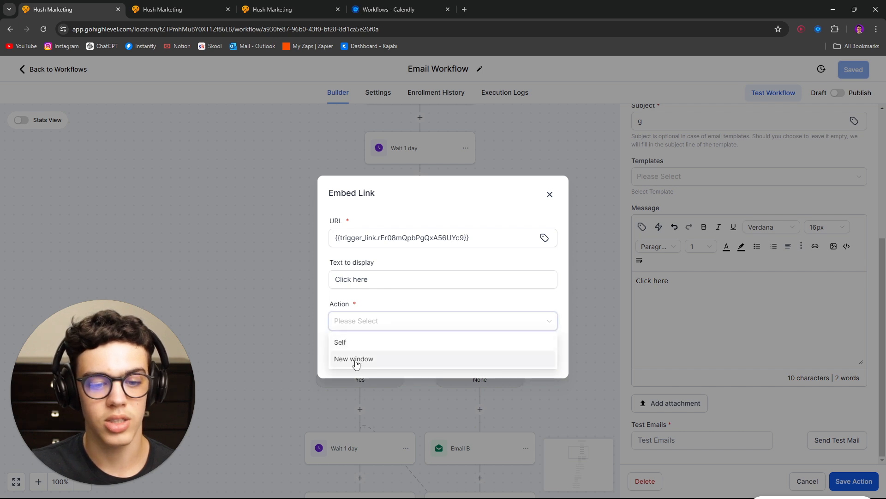
left_click(352, 360)
left_click(543, 358)
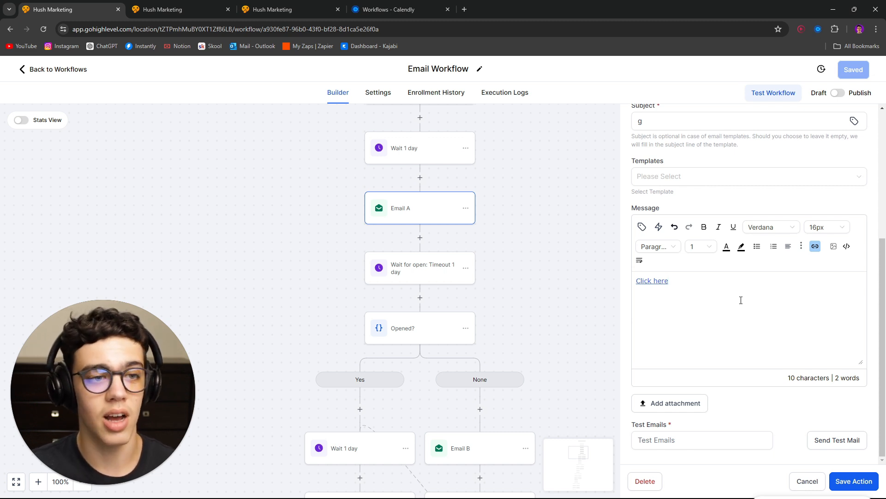
Step: Return to the workflow list and open the Retargeting workflow in the builder
left_click(22, 67)
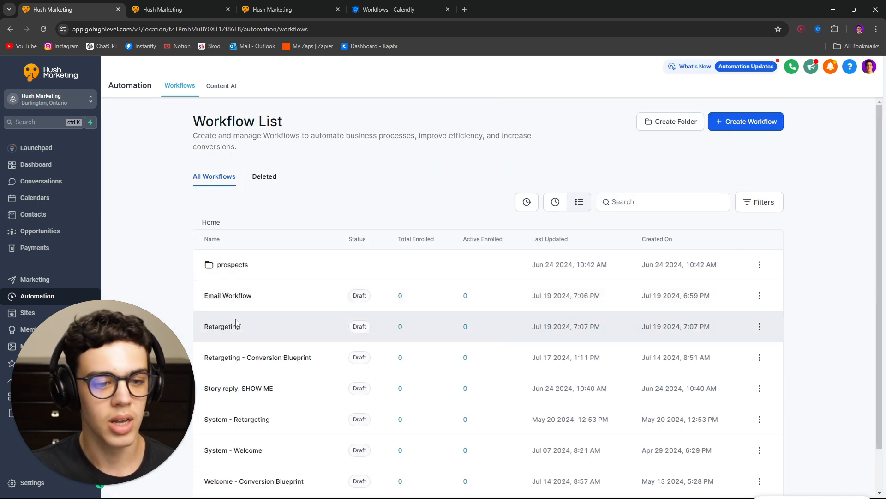
left_click(222, 326)
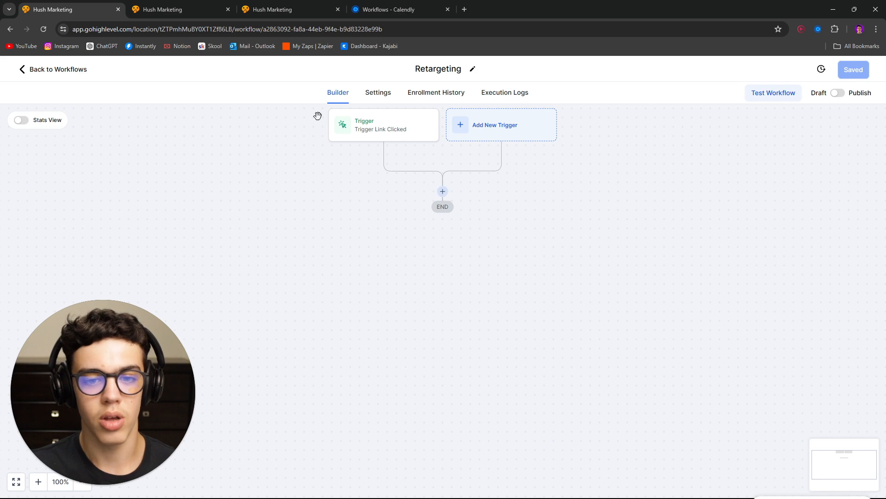
left_click(277, 9)
key("ctrl+1")
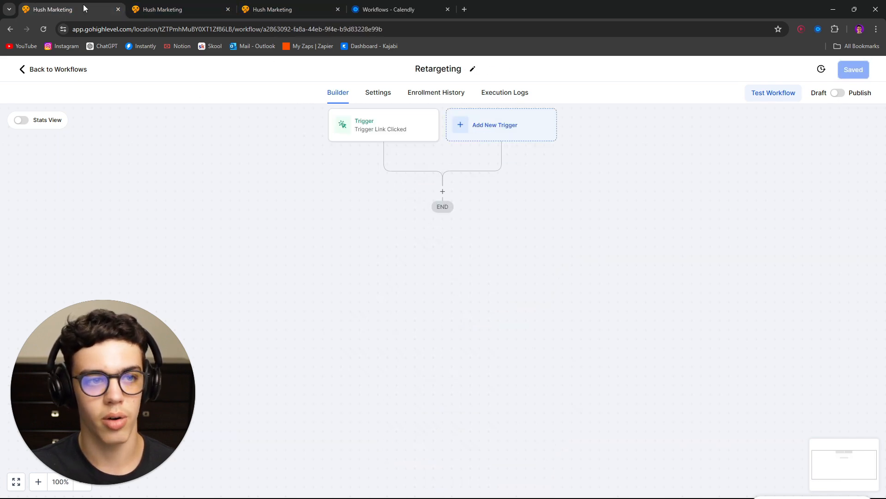
Step: Add a Remove Contact Tag action below the Trigger Link Clicked trigger
left_click(442, 188)
type("ta")
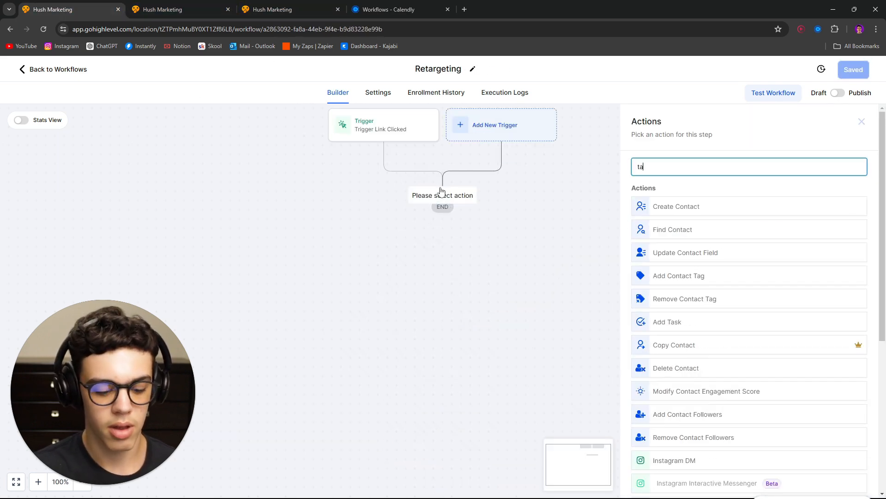
key("BackSpace")
key("BackSpace")
type("remove")
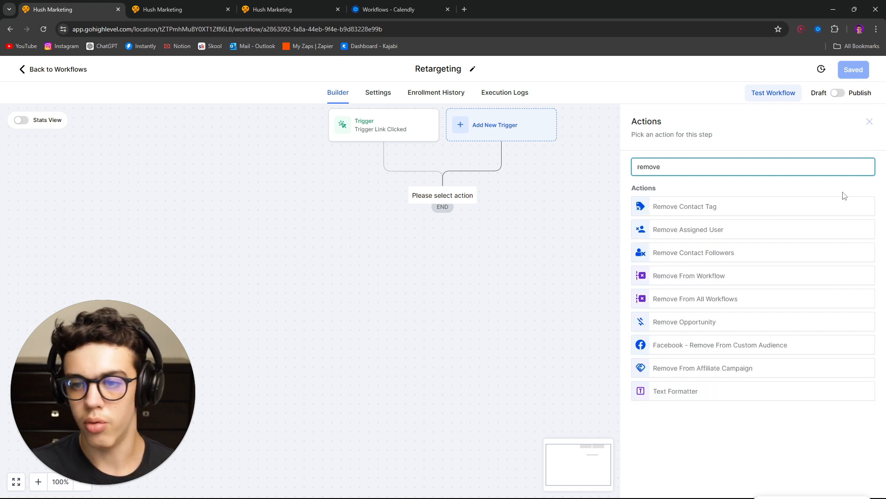
left_click(760, 203)
Step: Choose "finished welcome sequence" as the tag the action removes and save the action
left_click(667, 231)
scroll(724, 318, "down", 5)
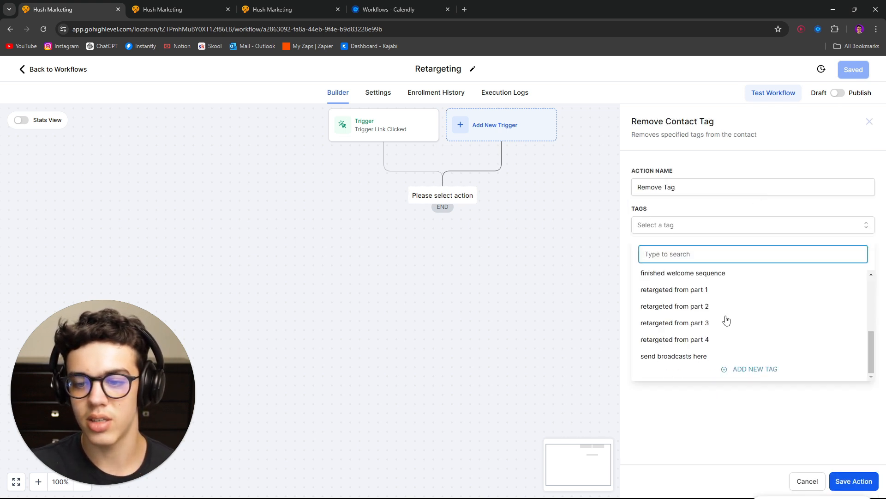
scroll(688, 347, "up", 1)
left_click(680, 324)
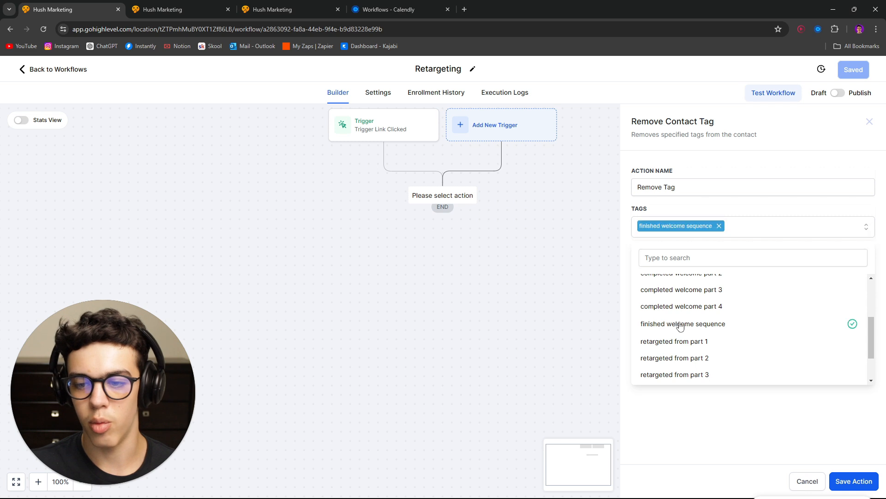
left_click(762, 429)
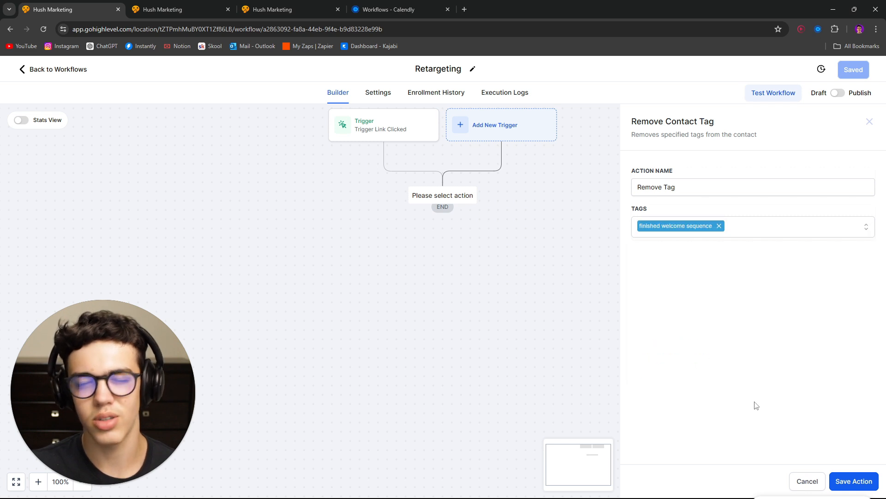
left_click(849, 479)
Step: Add a Remove From All Workflows action after Remove Tag, turn off Include Current Workflow, and save it
left_click(441, 222)
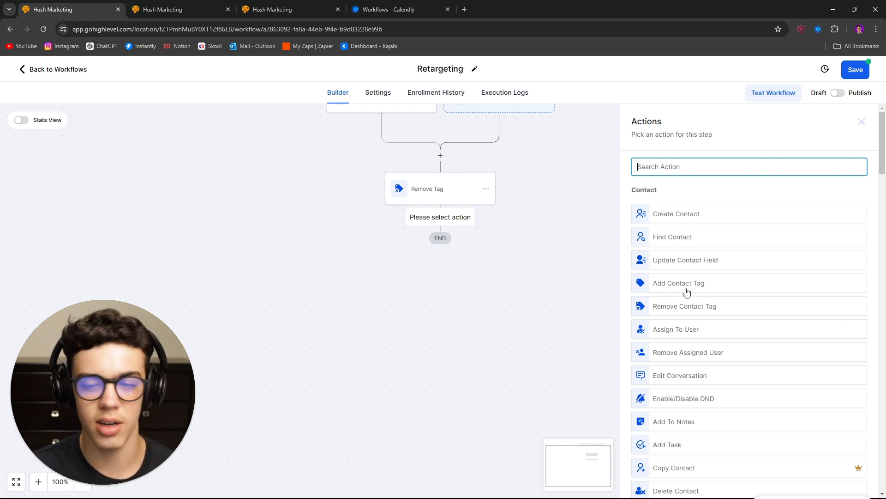
type("r")
key("BackSpace")
type("remove")
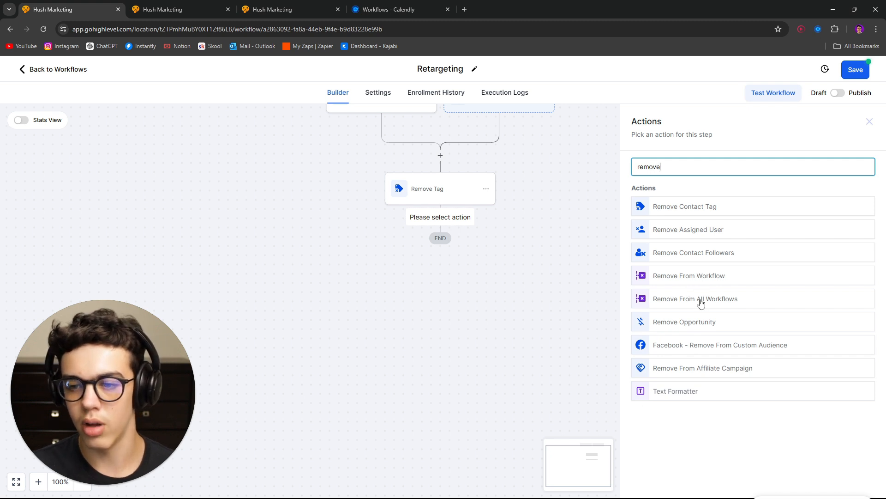
left_click(701, 299)
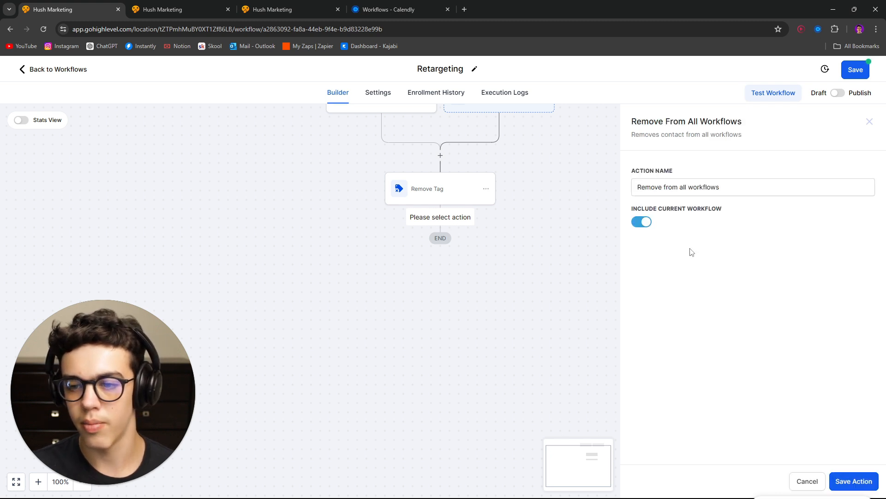
left_click(649, 224)
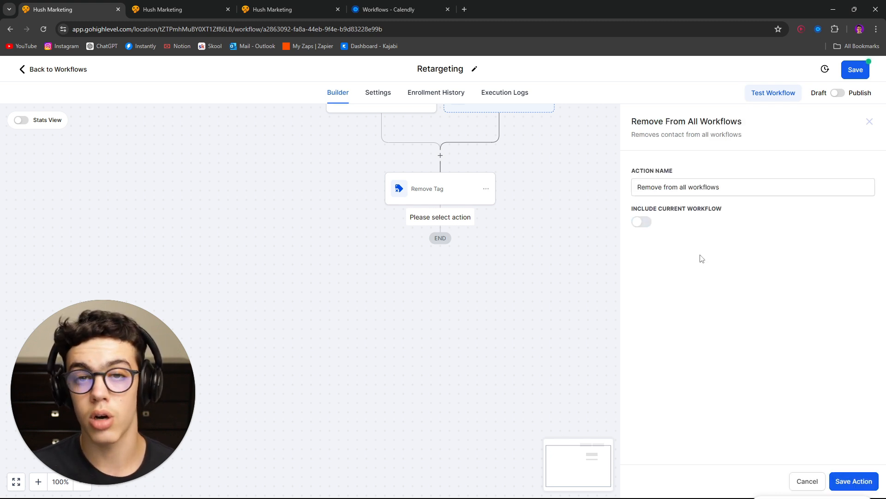
left_click(843, 481)
left_click(430, 255)
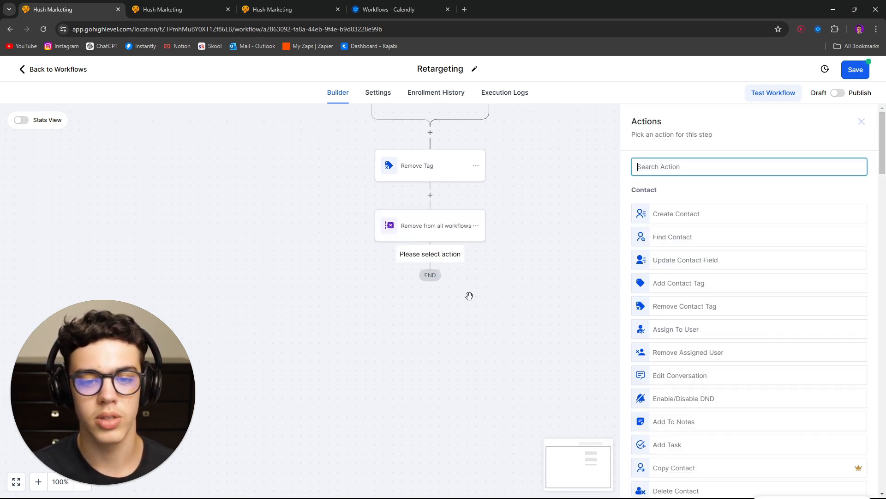
left_click_drag(469, 295, 433, 265)
left_click(684, 170)
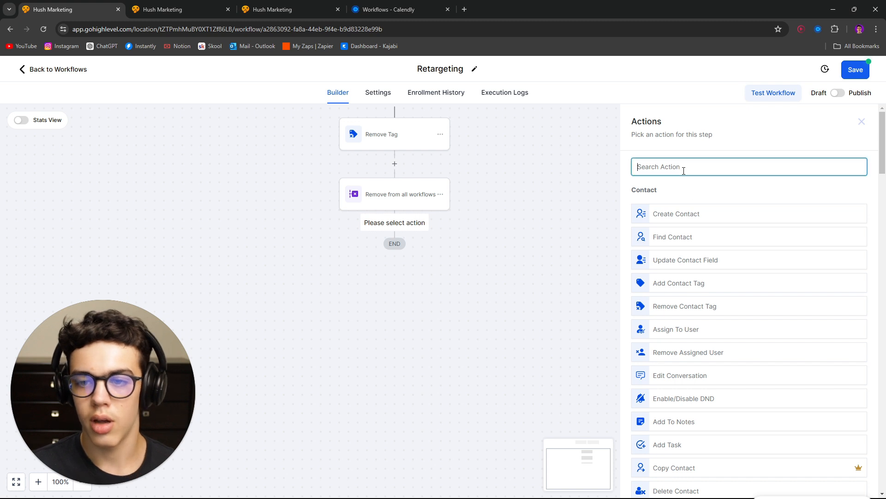
type("if")
left_click(708, 202)
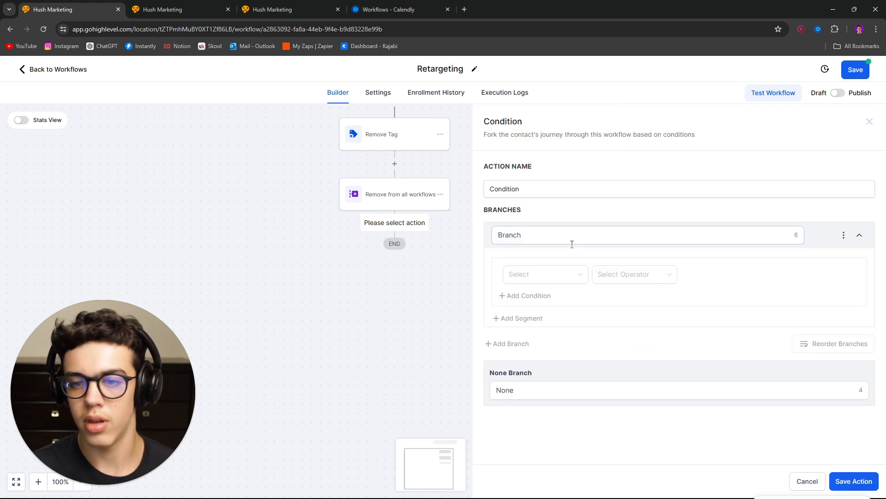
left_click(519, 237)
double_click(512, 192)
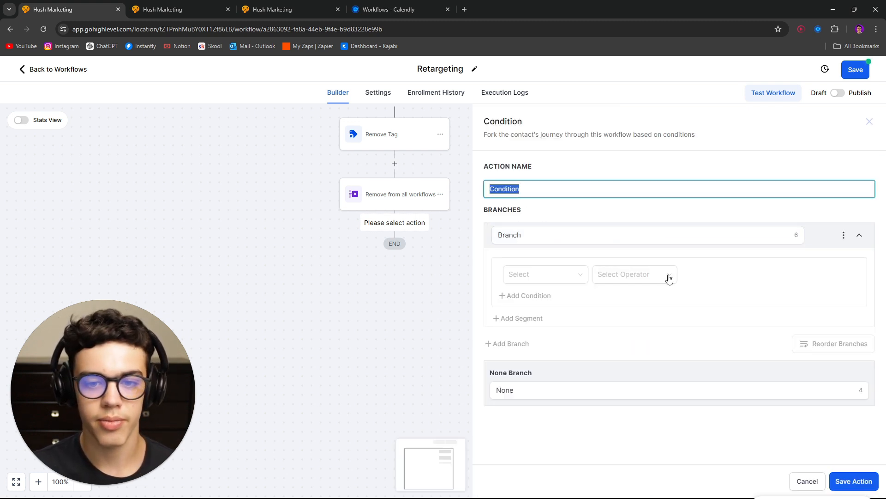
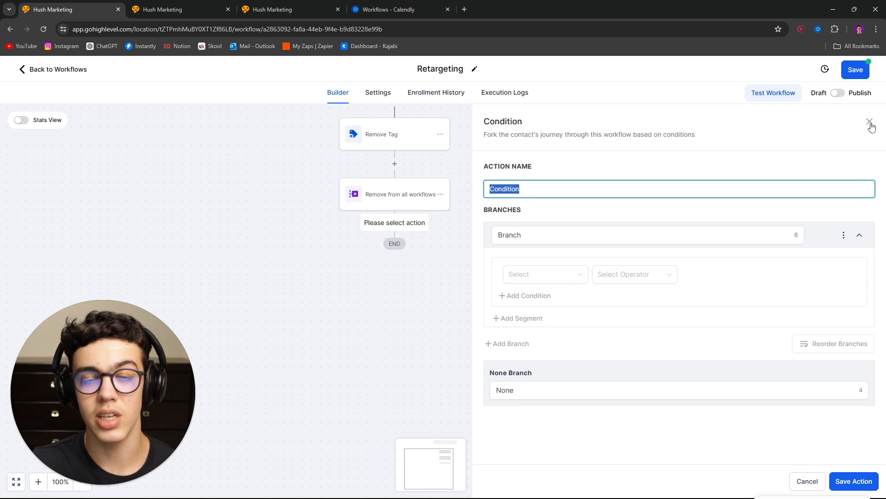
key("BackSpace")
left_click(870, 122)
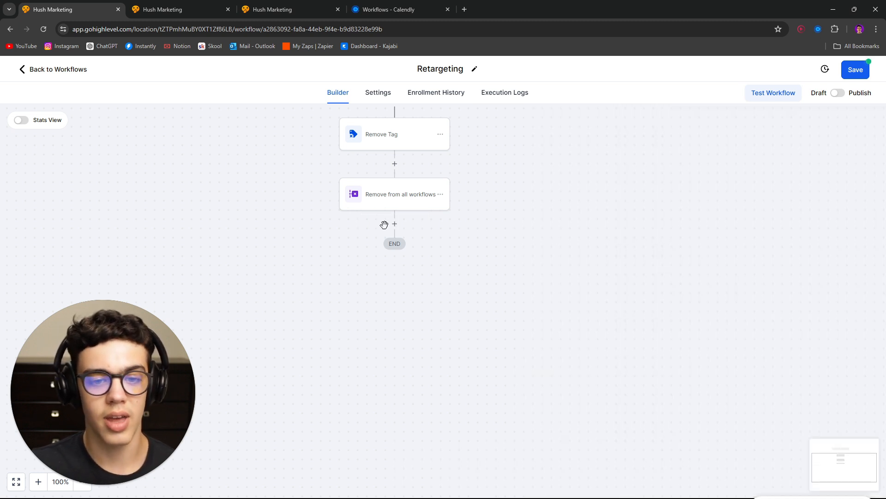
Step: Start an Add Contact Tag action after "Remove from all workflows" and create the new tag "completed retargeting 1" in it
left_click(395, 224)
type("tag")
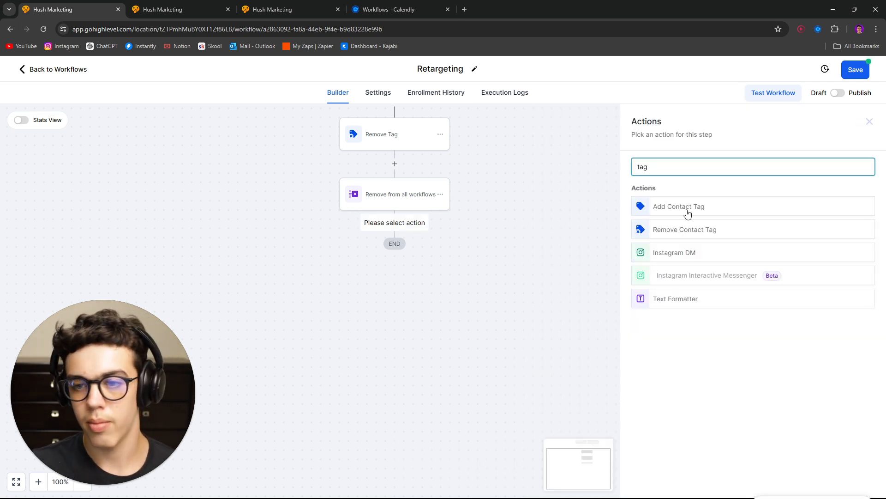
left_click(687, 211)
left_click(671, 233)
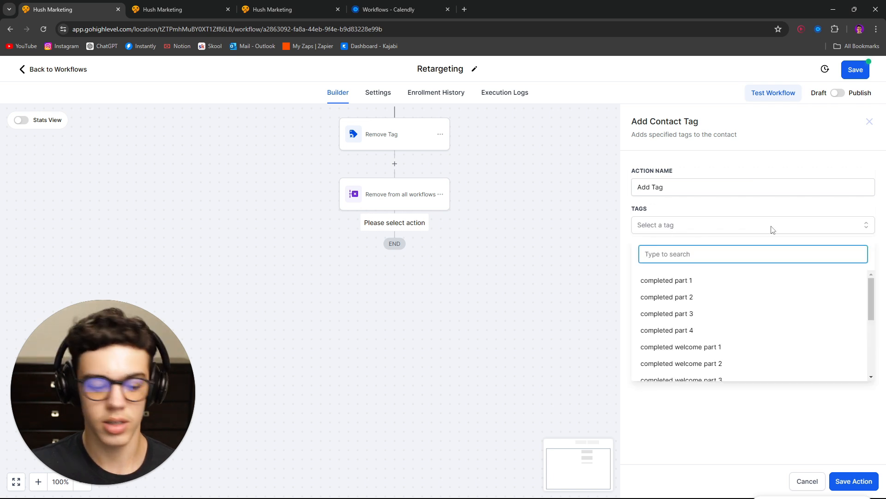
type("c")
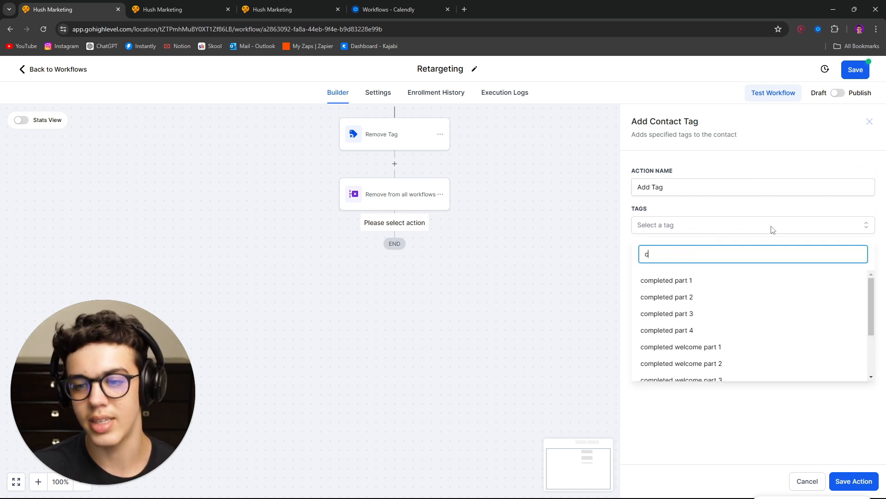
type("ompleted")
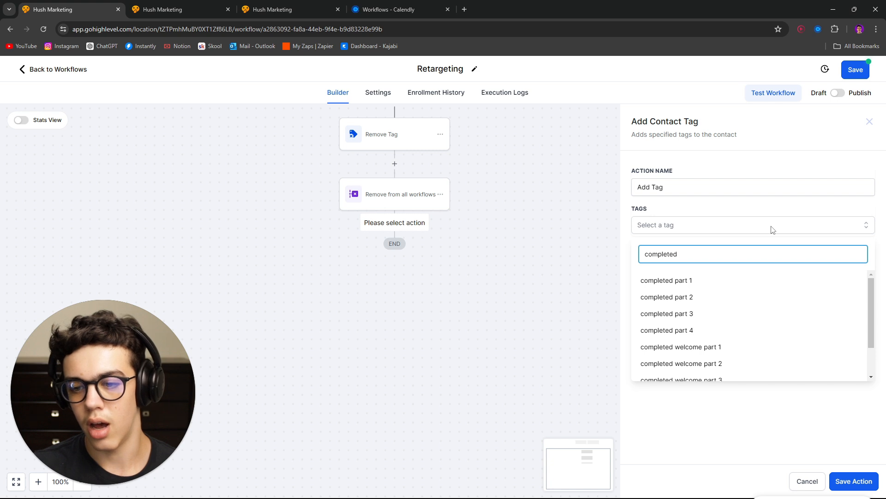
type(" retarget")
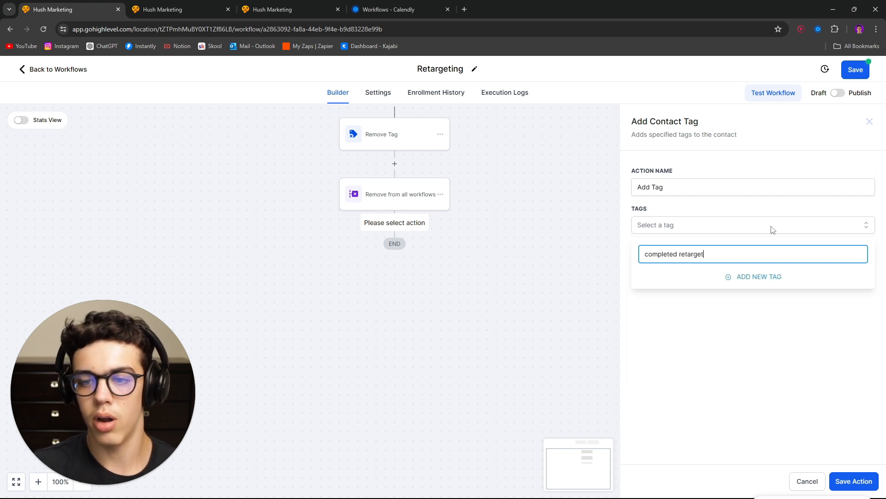
type("ing 1")
left_click(776, 278)
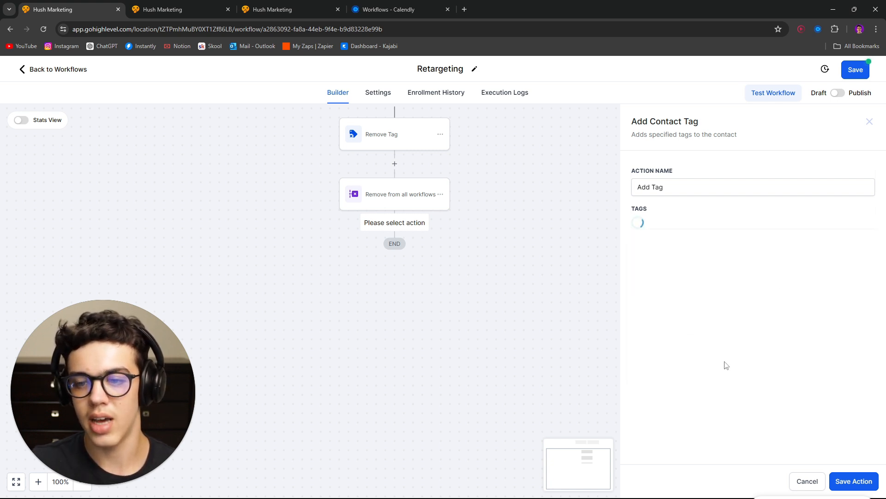
Step: Create another new tag named "completed retargeting 2" and close the Add Contact Tag action without saving it
left_click(711, 227)
left_click(714, 225)
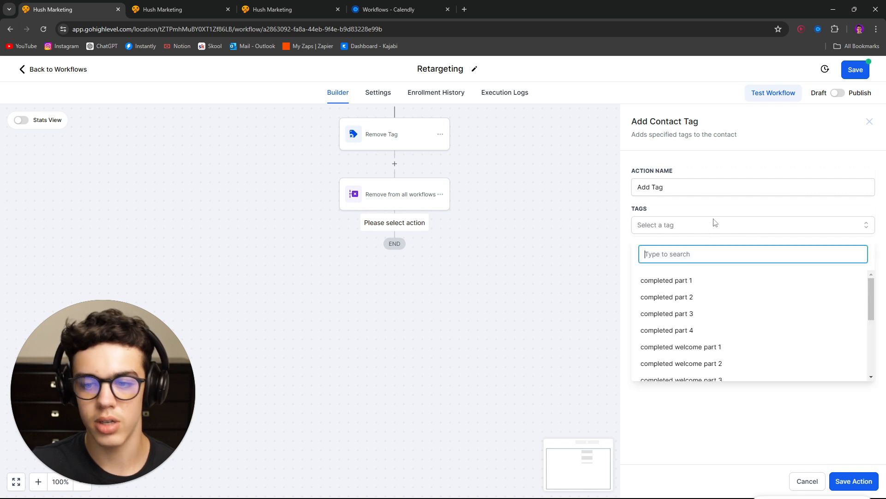
type("complete")
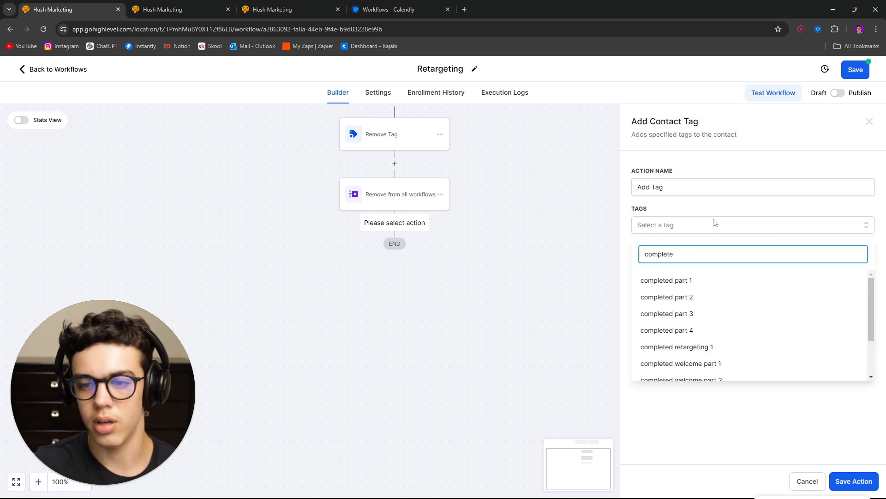
type("d retargeting ")
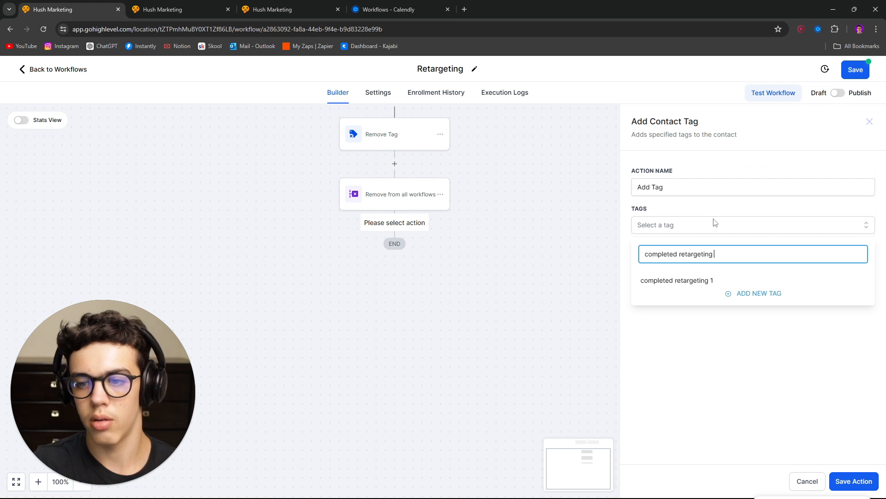
type("2")
left_click(734, 277)
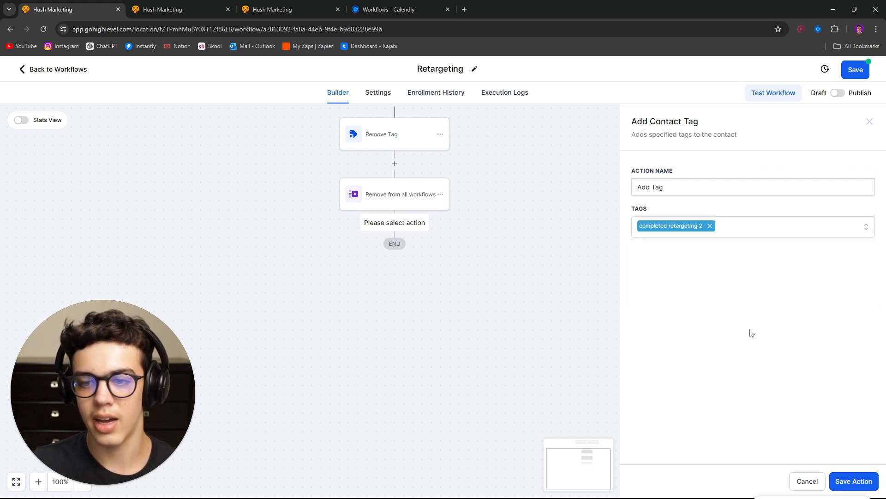
left_click(870, 125)
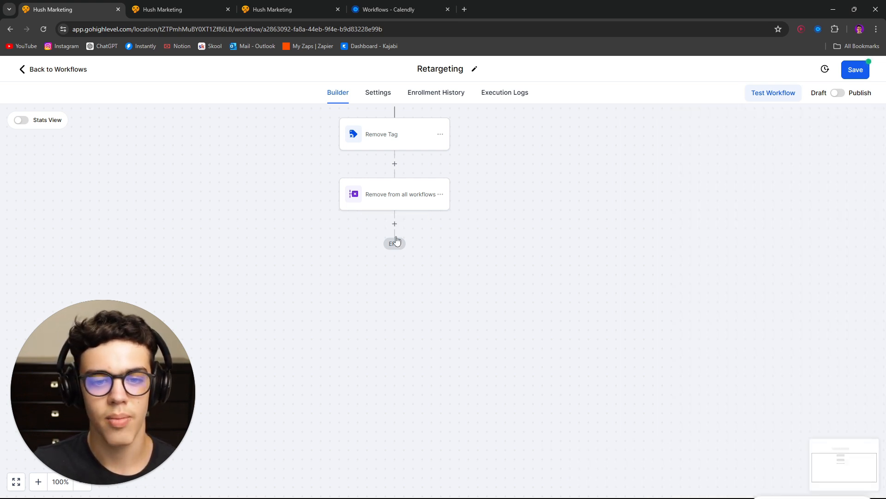
Step: Add an If / Else action after "Remove from all workflows" and name it "Received part 1?"
left_click(395, 226)
type("if")
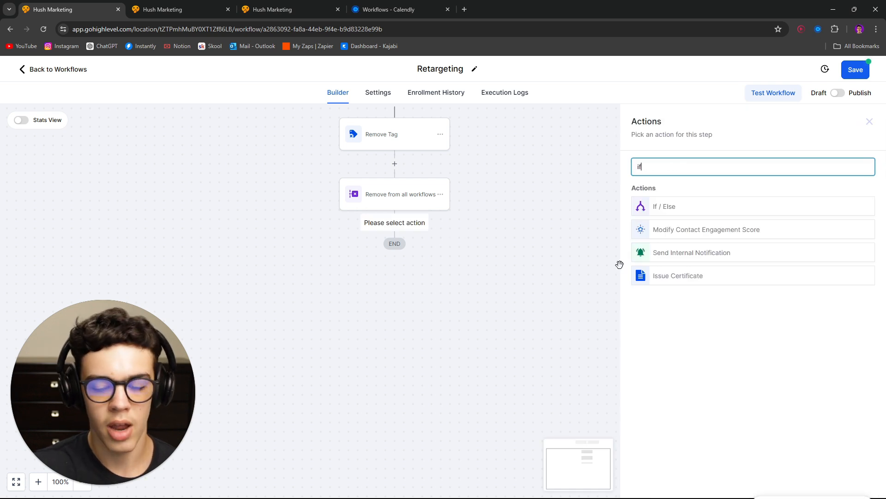
left_click(698, 205)
double_click(518, 190)
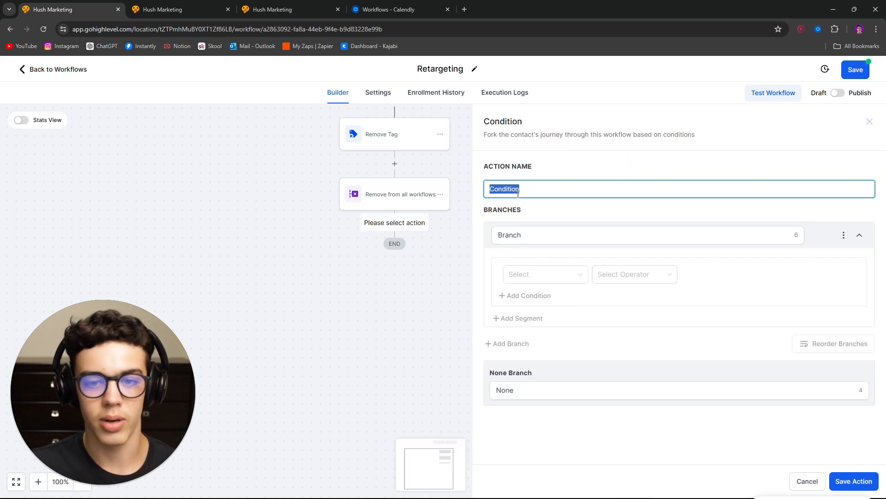
type("Recieved part 1/")
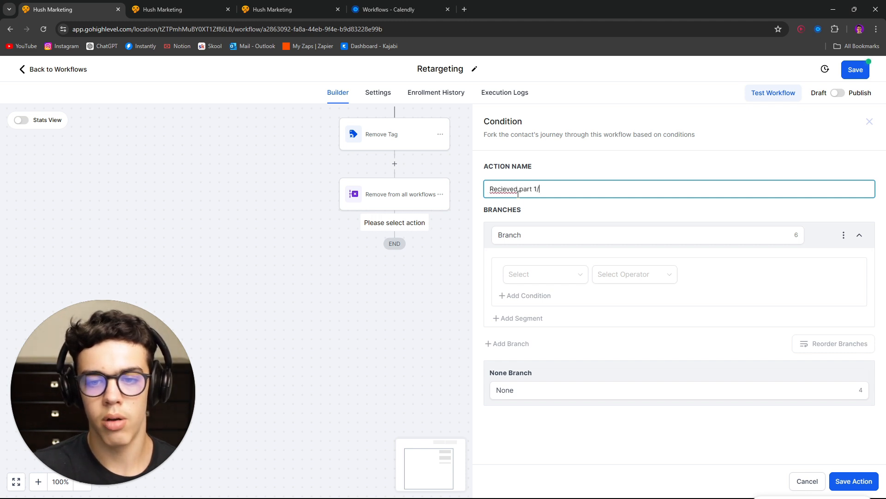
right_click(504, 191)
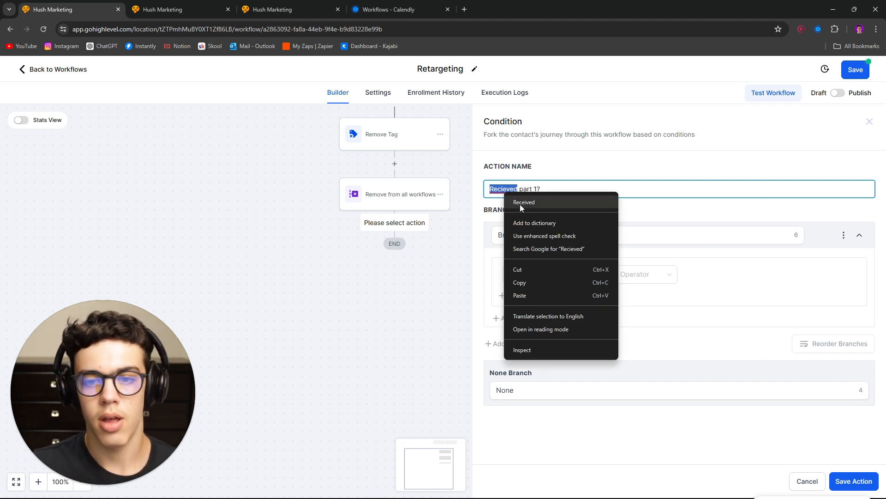
left_click(519, 203)
Step: Name the condition's first branch "Yes" and choose the contact detail Tags as the field it checks
left_click(528, 240)
double_click(533, 240)
type("Yes")
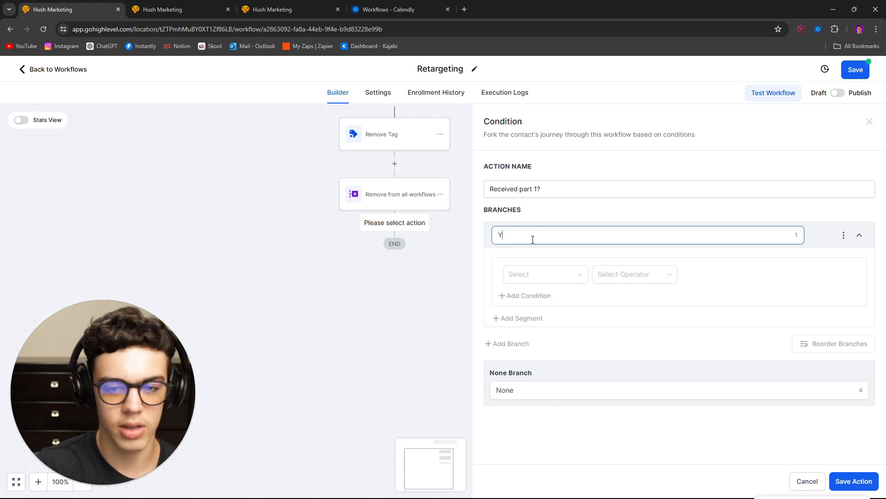
left_click(536, 274)
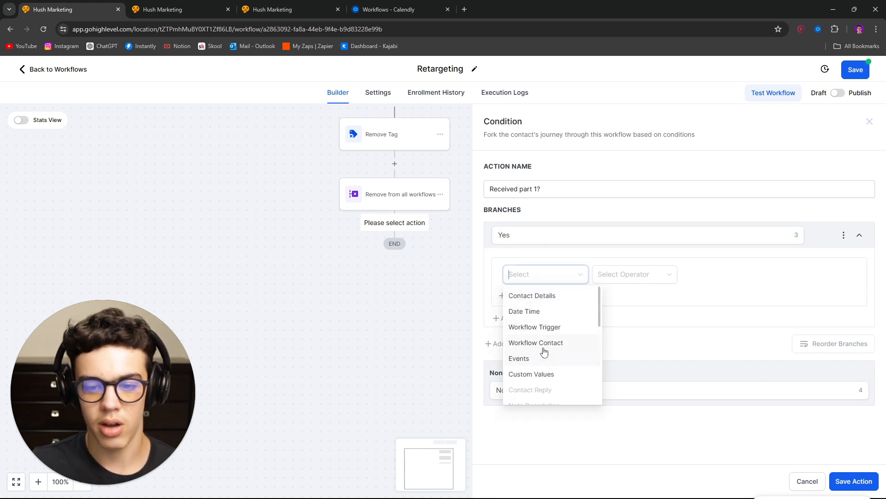
scroll(560, 351, "down", 3)
scroll(560, 352, "up", 5)
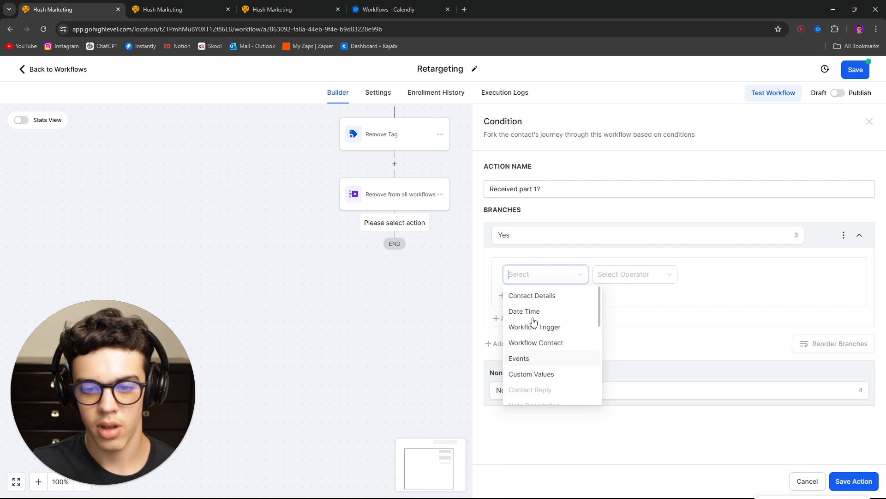
left_click(520, 294)
scroll(548, 380, "down", 5)
scroll(537, 379, "up", 10)
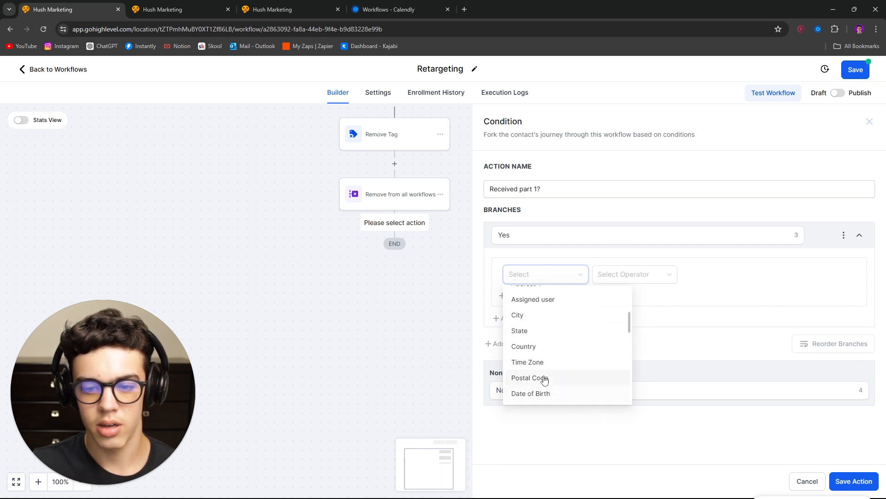
scroll(536, 364, "down", 3)
left_click(535, 348)
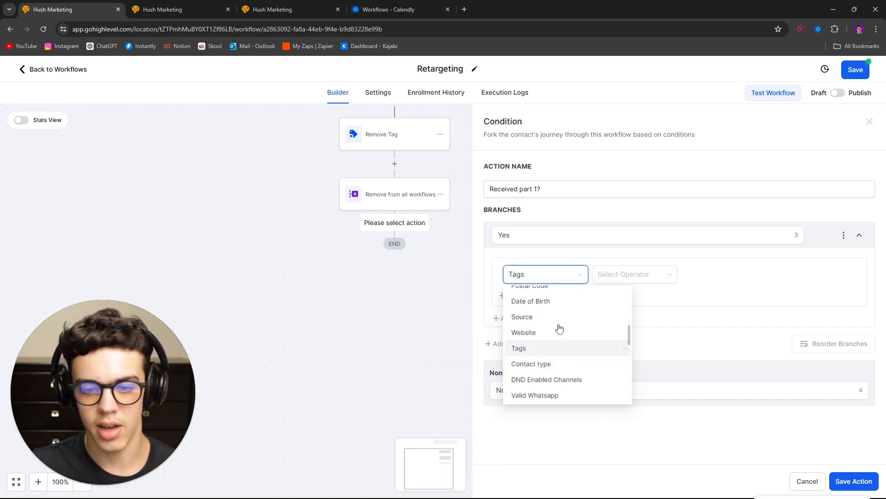
Step: Make the Yes branch require that Tags Includes "completed retargeting 1" and save the condition
left_click(633, 275)
left_click(627, 298)
left_click(728, 277)
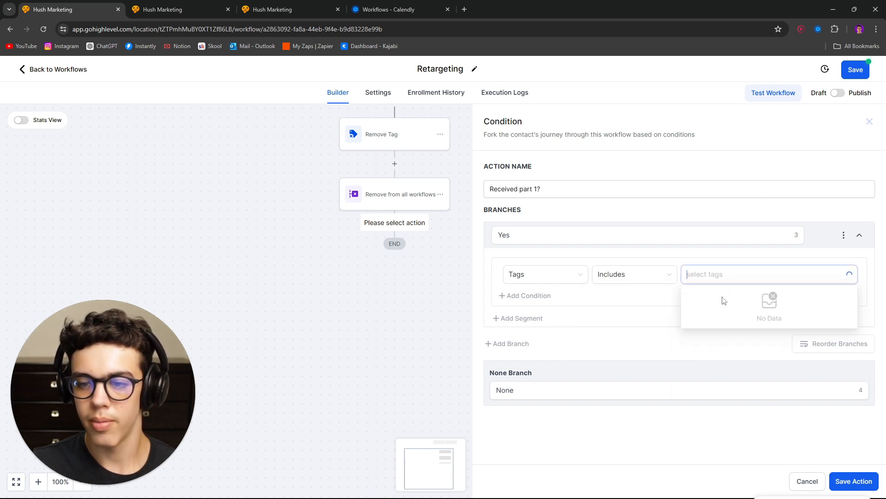
scroll(739, 358, "down", 3)
scroll(735, 364, "up", 5)
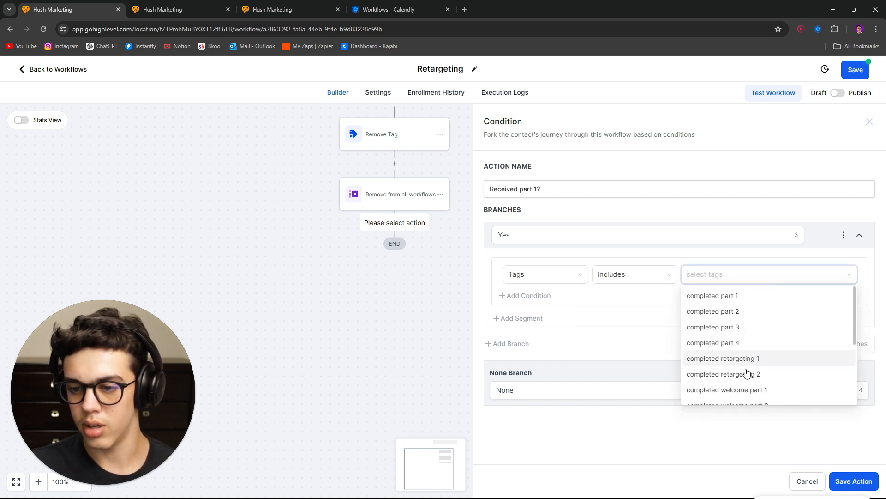
left_click(745, 359)
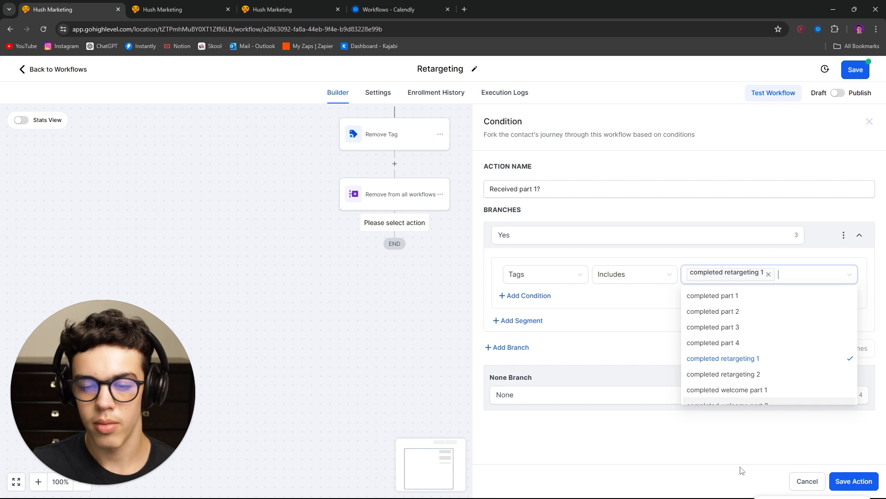
left_click(854, 481)
Step: Add a second If / Else action under the Yes branch and name it "Received part 2?"
left_click_drag(552, 406, 599, 333)
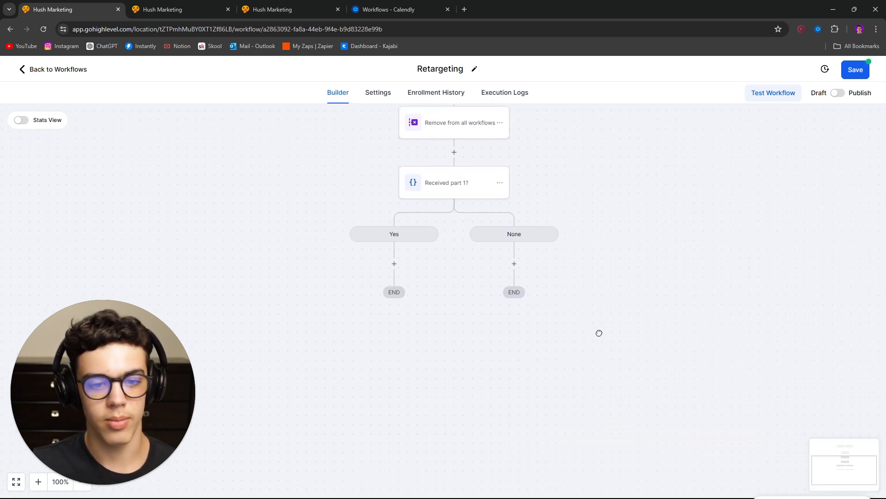
left_click(394, 263)
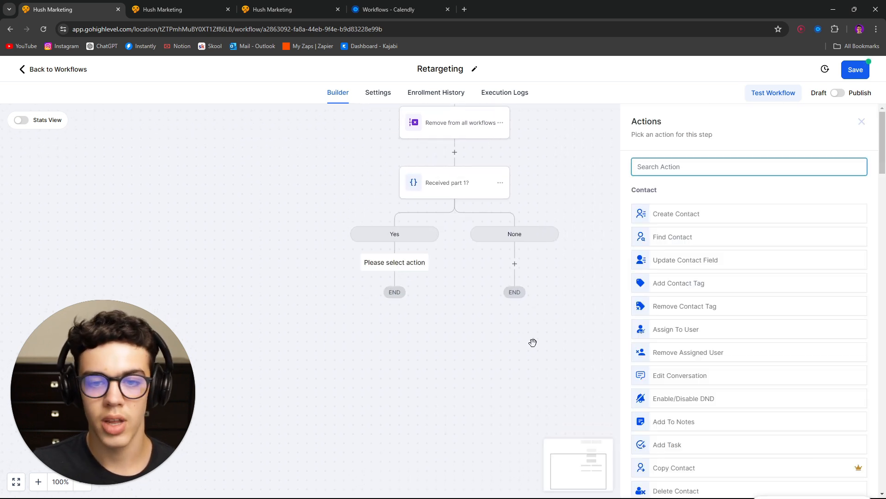
type("if")
left_click(683, 213)
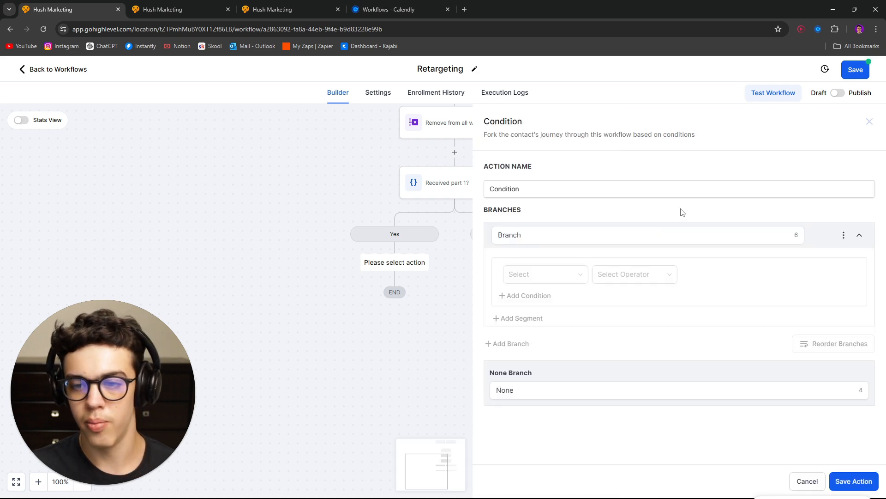
double_click(510, 193)
type("Received part 2")
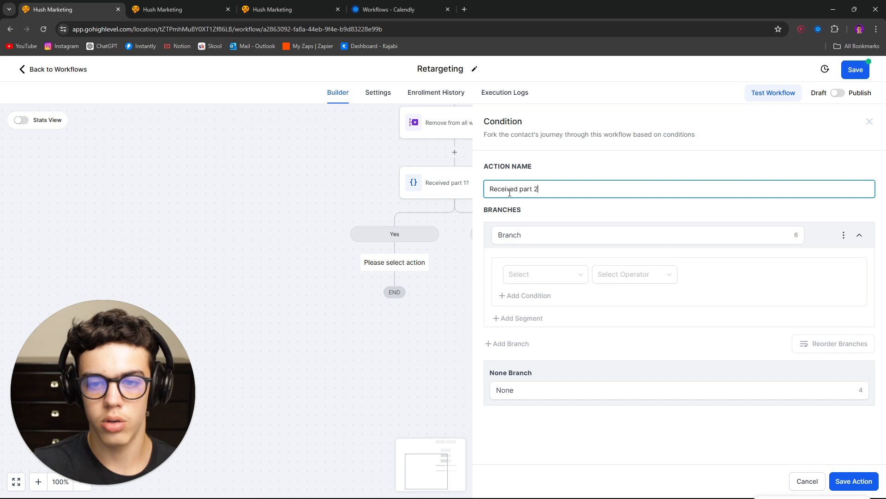
Step: Name the first branch of the "Received part 2?" condition "Yes"
left_click(514, 230)
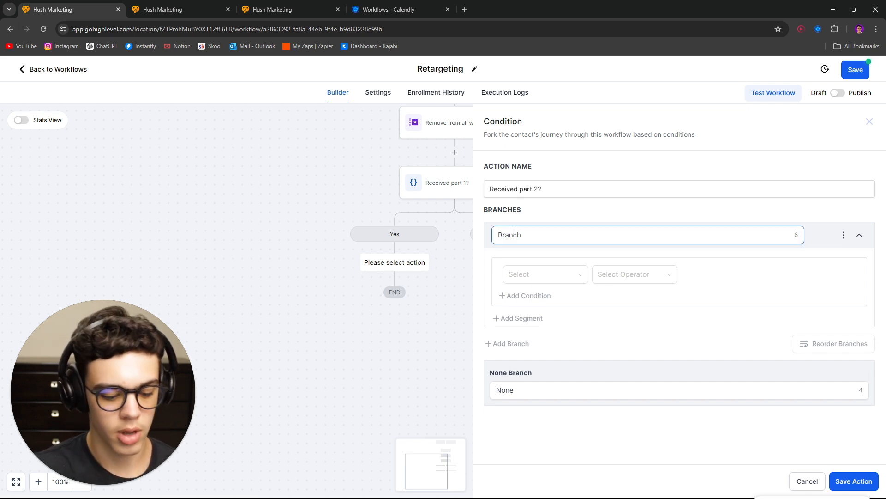
double_click(504, 230)
type("yES")
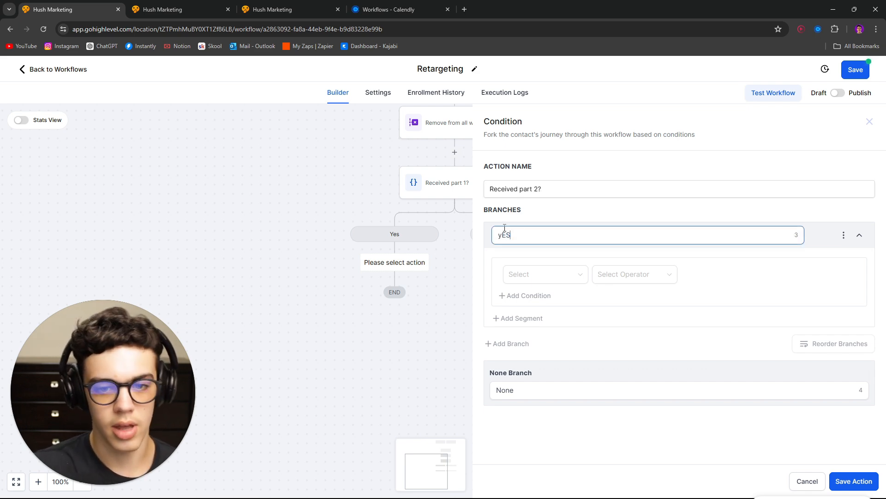
key("BackSpace")
key("BackSpace")
key("BackSpace")
type("ye")
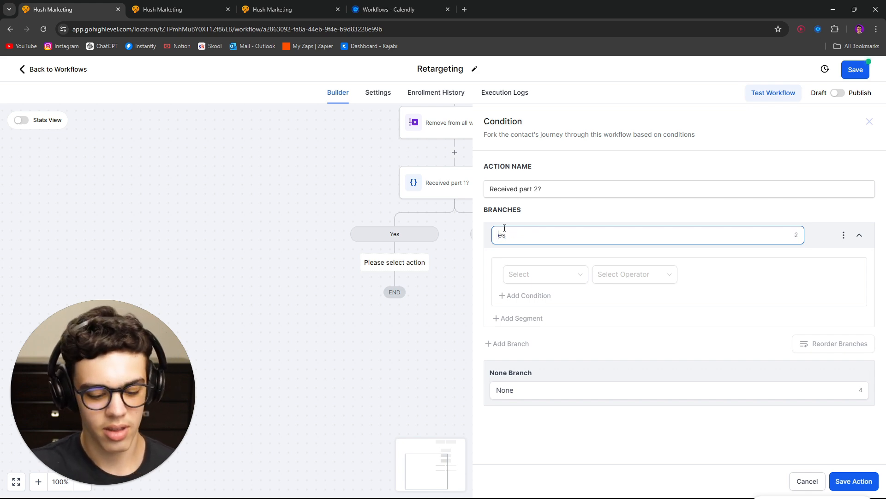
Step: Set the new Yes branch to check that the contact's Tags Includes "completed retargeting 1" and "completed retargeting 2"
left_click(531, 274)
left_click(554, 295)
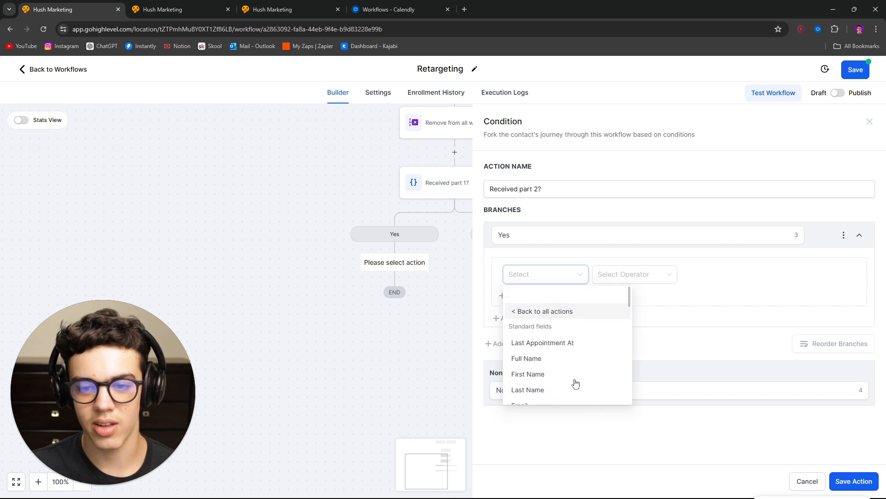
scroll(555, 376, "down", 2)
scroll(538, 372, "down", 3)
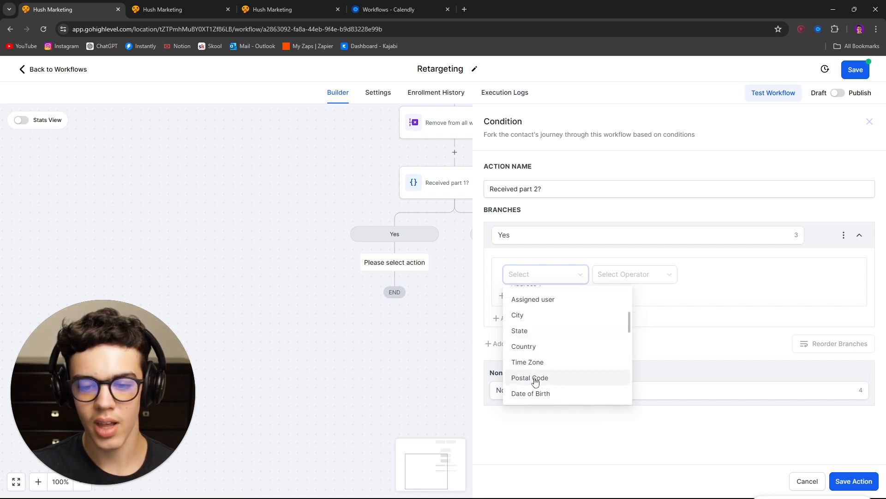
left_click(520, 393)
left_click(635, 274)
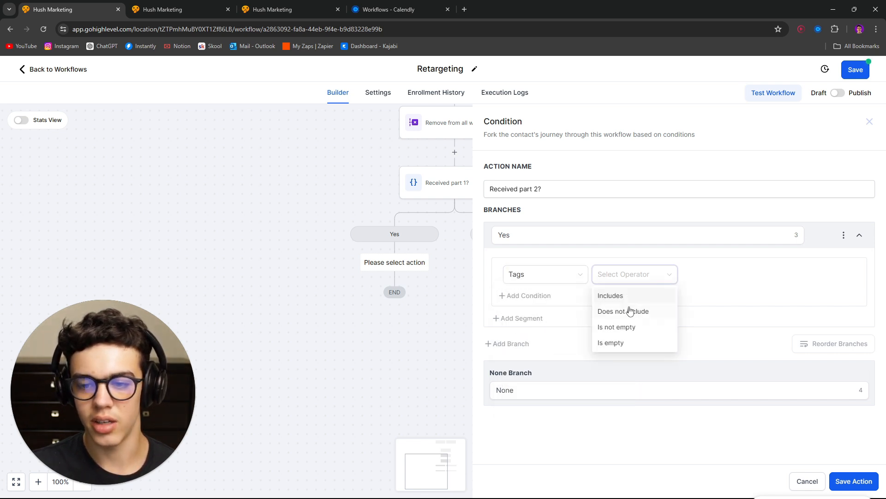
left_click(611, 295)
left_click(730, 275)
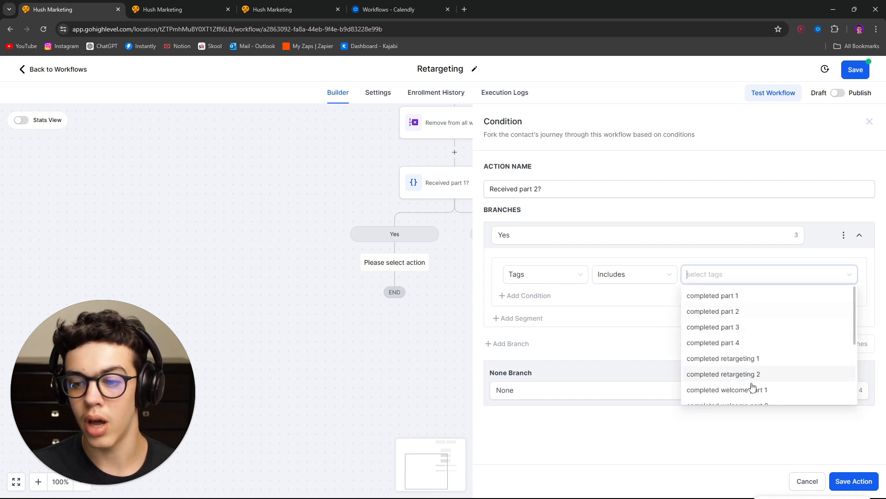
left_click(744, 360)
left_click(745, 373)
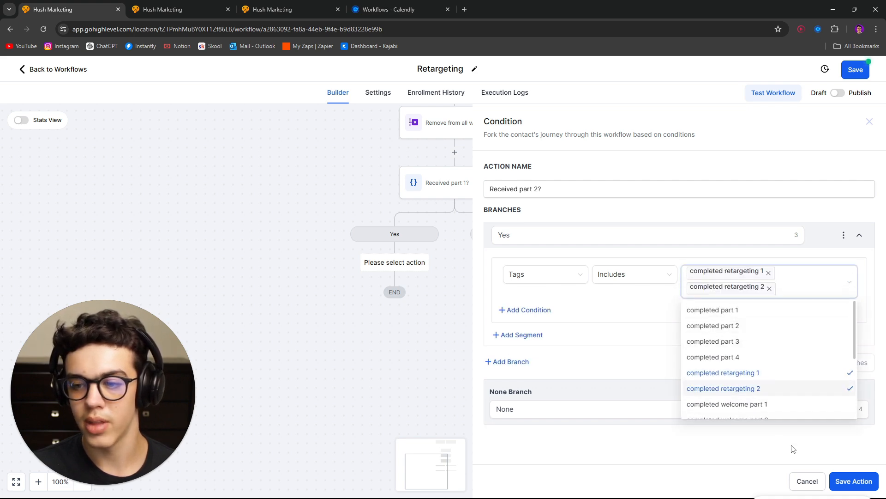
Step: Save the "Received part 2?" condition and add a 30-minute wait named "Wait 30 minutes" under the None branch of "Received part 1?"
left_click(853, 480)
left_click_drag(591, 367, 563, 369)
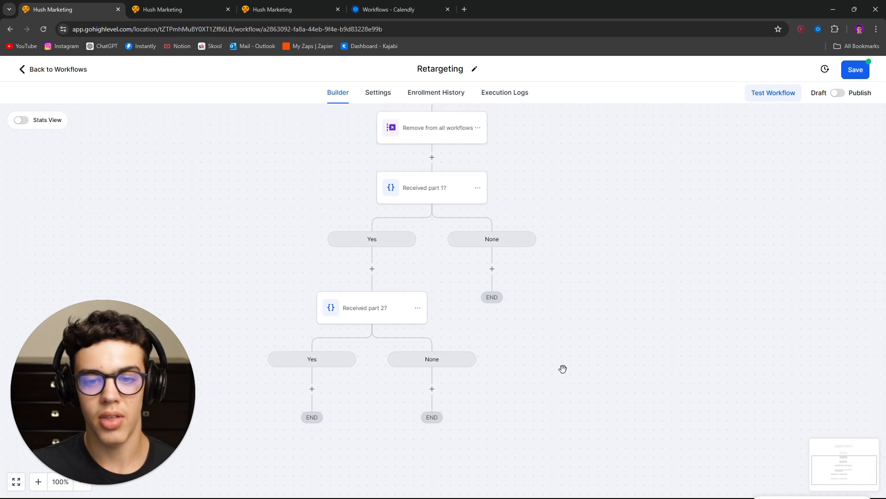
left_click(496, 270)
type("wait")
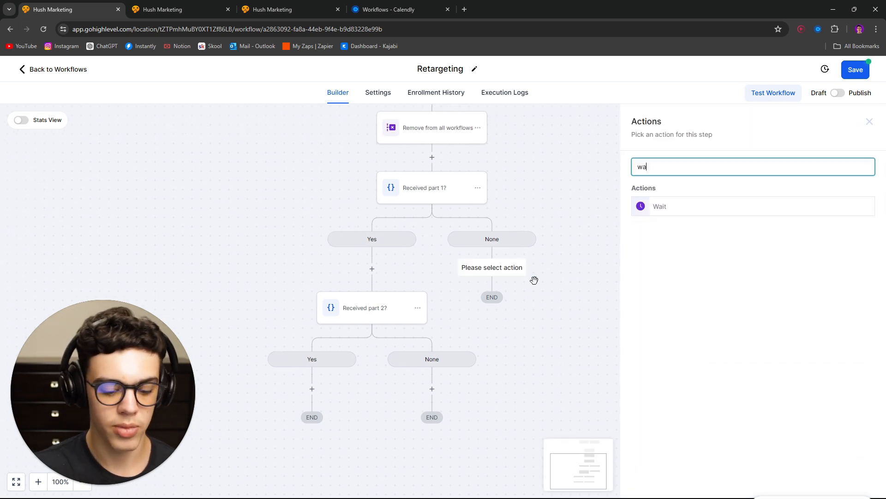
left_click(659, 206)
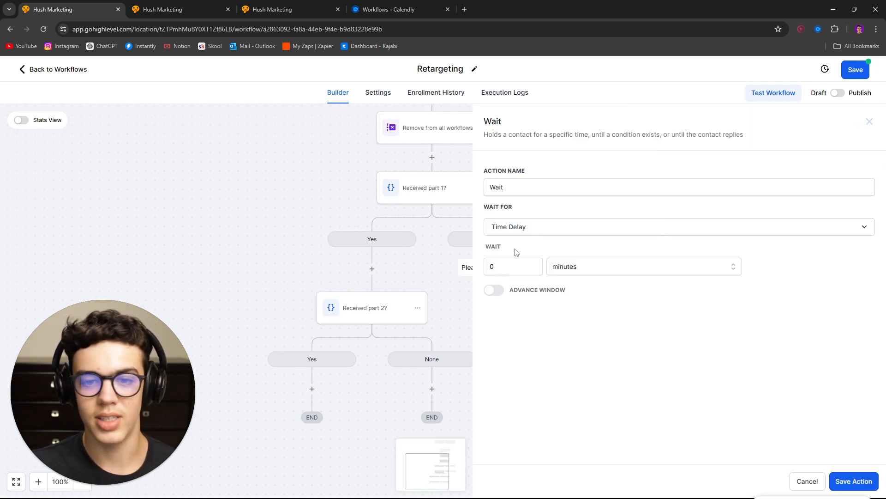
double_click(499, 271)
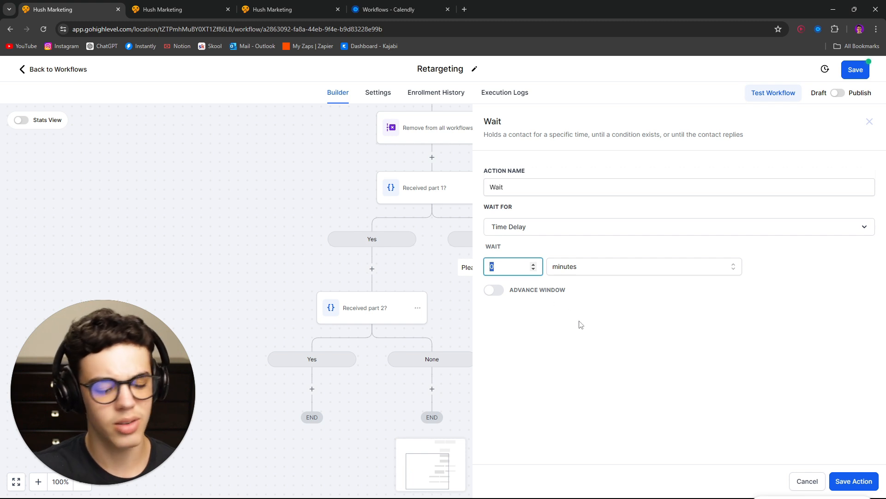
left_click(522, 180)
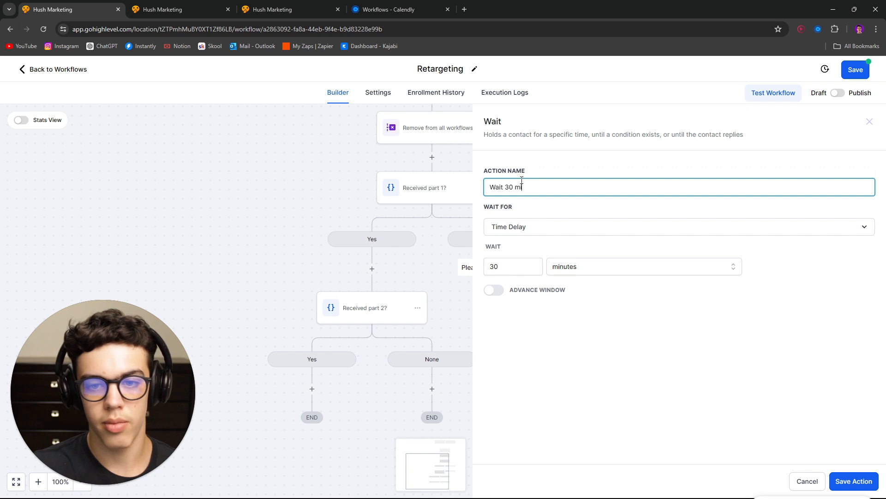
left_click(849, 480)
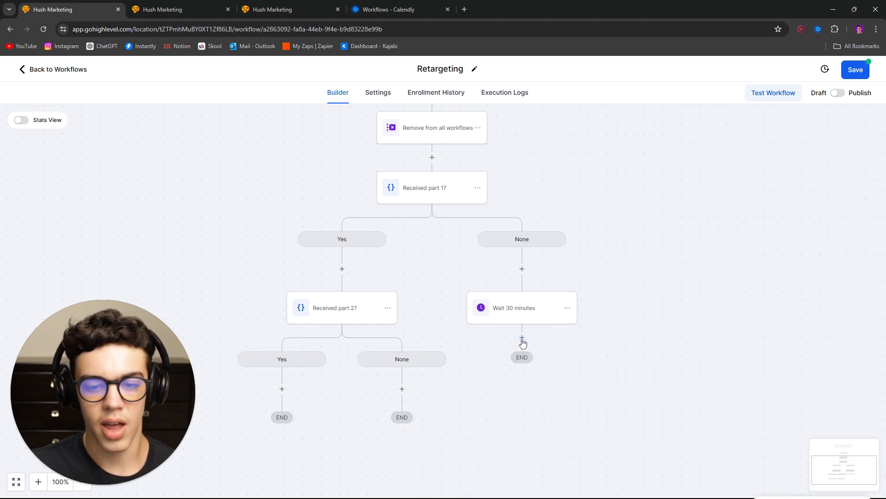
Step: Add a Send Email action named "Email 1" with the subject "g" after the 30-minute wait
left_click(522, 336)
type("email")
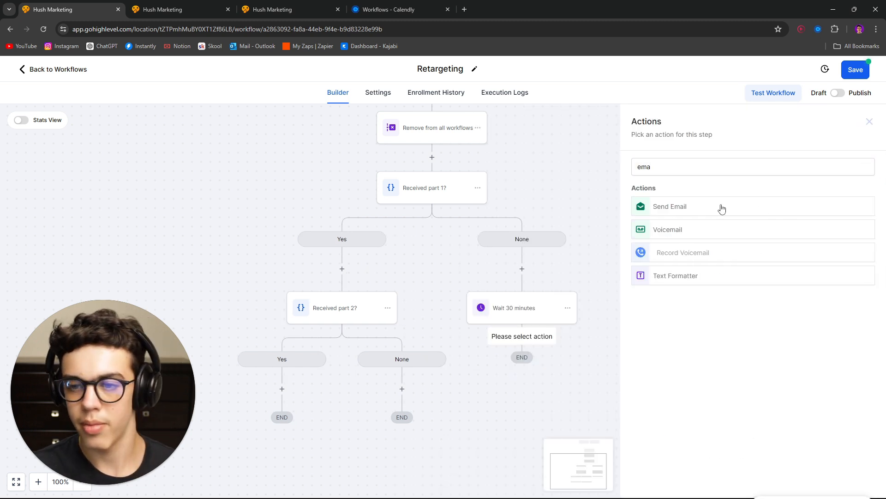
left_click(720, 206)
left_click(694, 199)
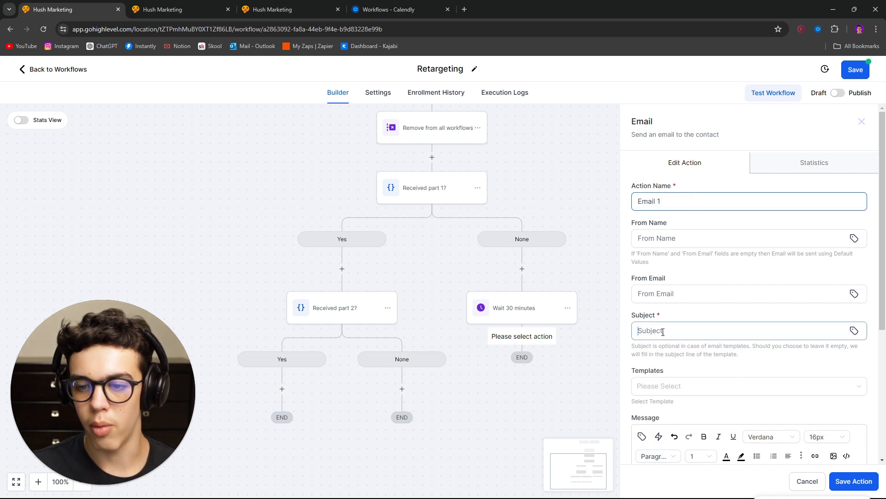
left_click(709, 330)
left_click(855, 481)
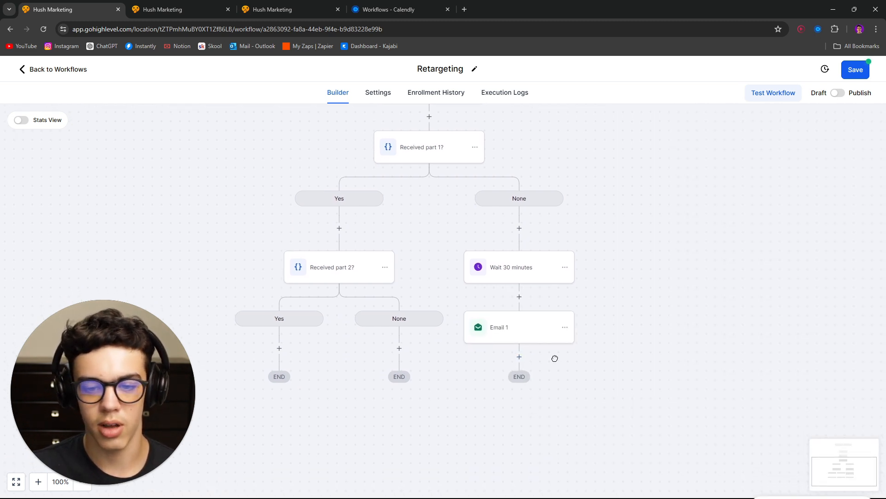
Step: Add a time-delay wait of 1 day named "Wait 1 day" after Email 1
left_click(502, 321)
type("wait")
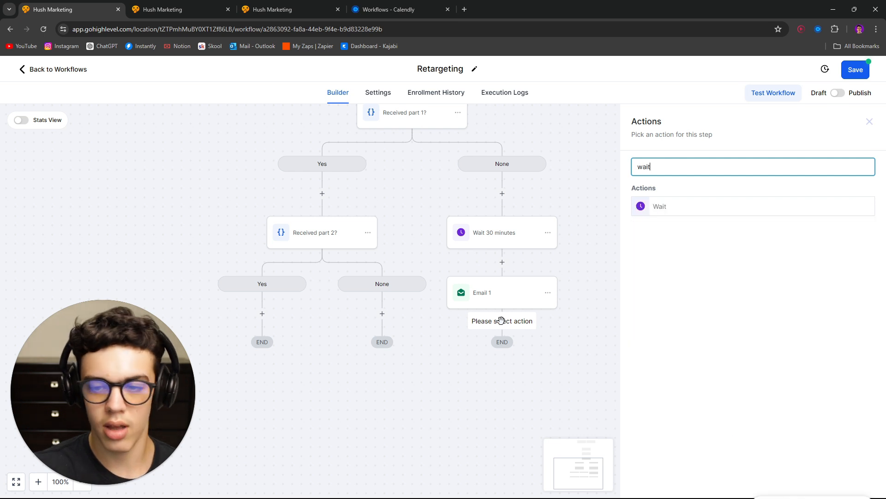
left_click(680, 208)
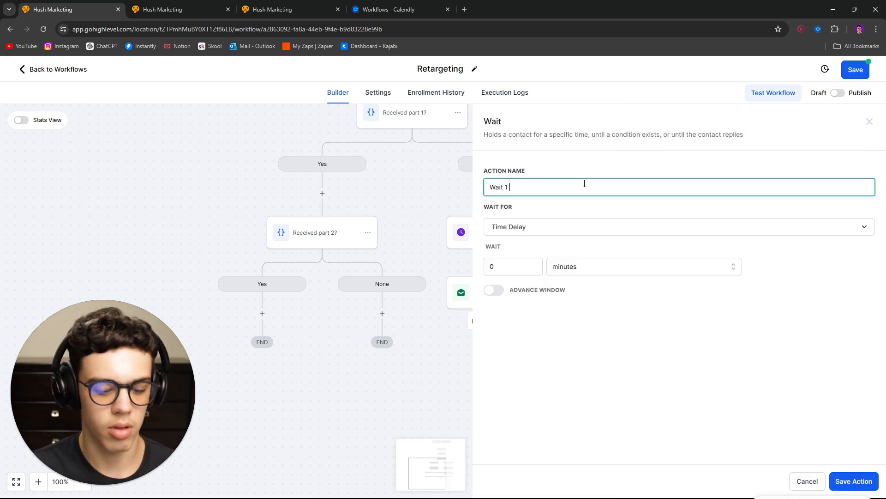
type("day")
left_click(506, 270)
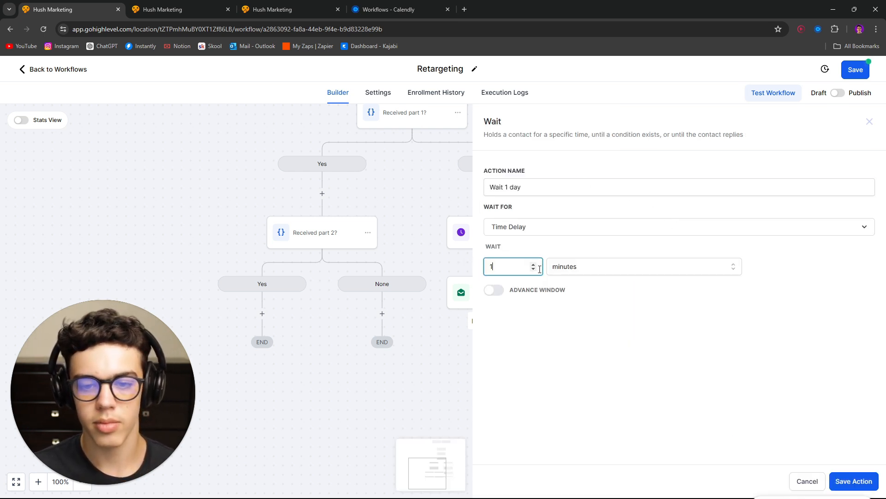
left_click(564, 267)
left_click(561, 325)
left_click(845, 482)
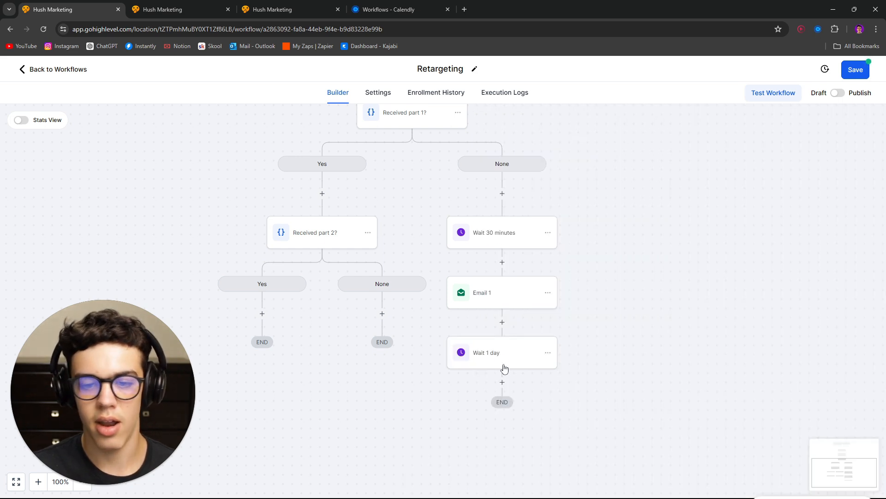
Step: Copy the Email 1 action below the 1-day wait and rename the copy "Email 2"
left_click(548, 292)
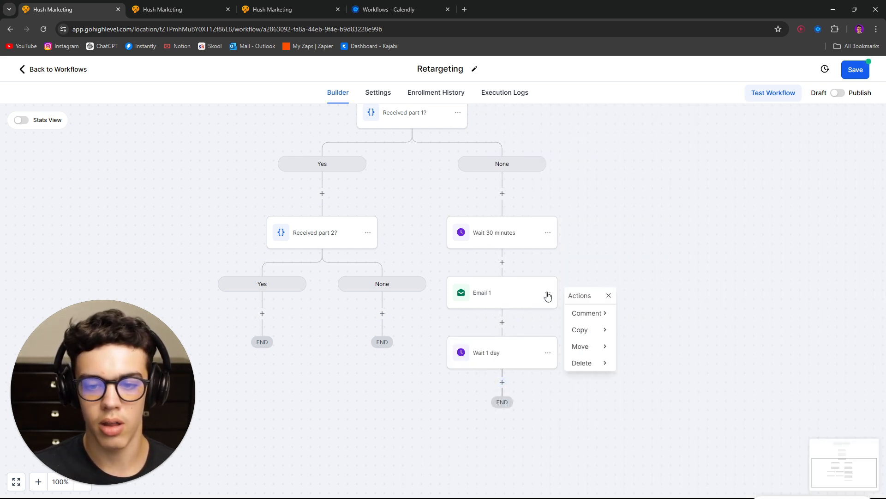
mouse_move(581, 328)
left_click(669, 329)
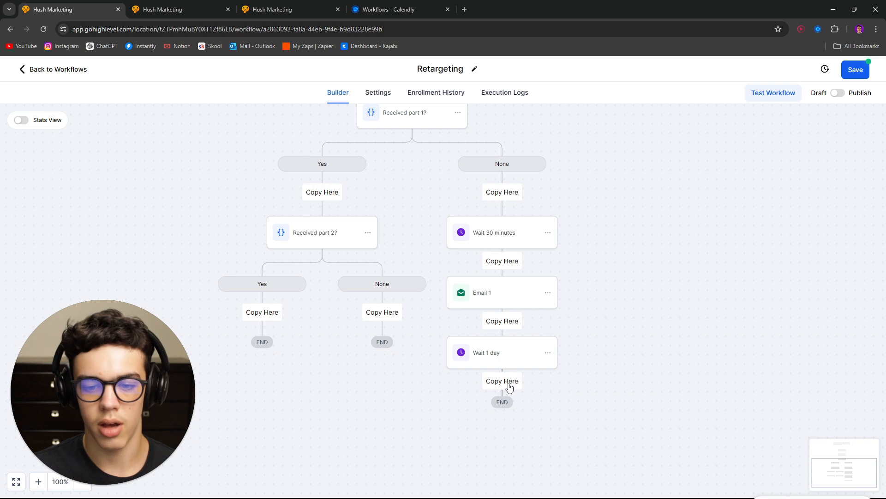
left_click(510, 383)
left_click(498, 414)
left_click(661, 202)
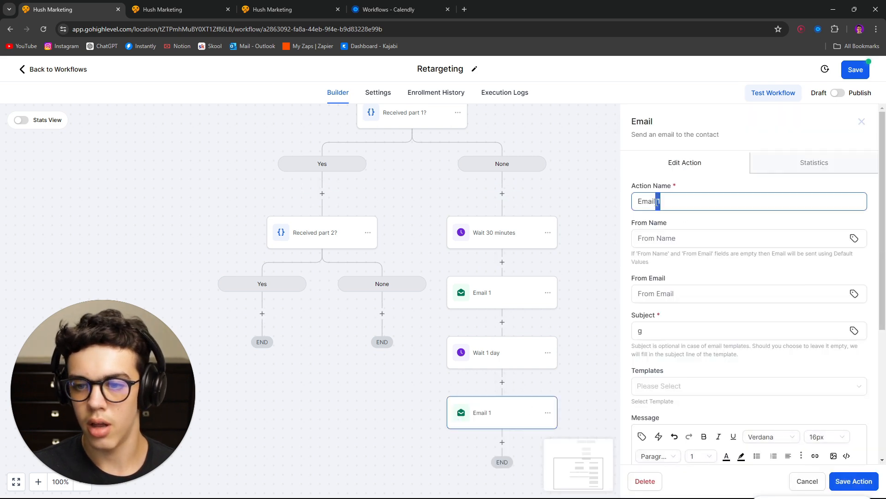
left_click(844, 480)
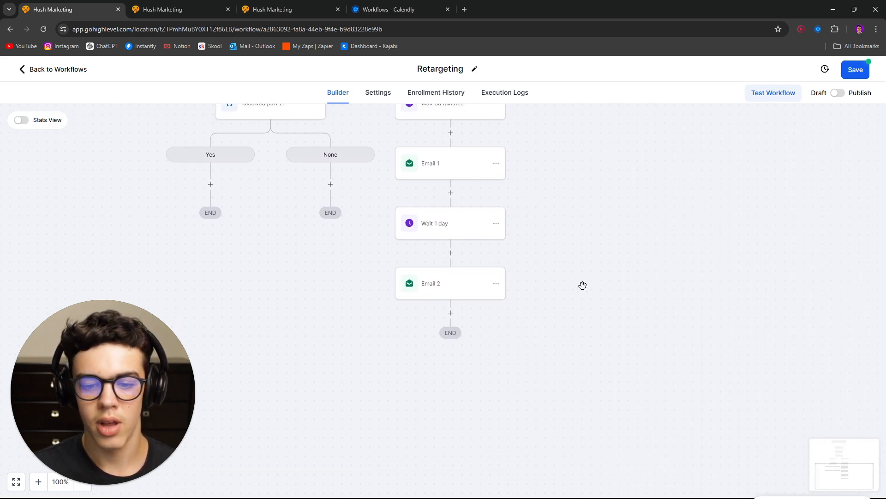
Step: Add an Add To Workflow action after Email 2 that sends the contact to "Email Workflow"
left_click(453, 314)
type("add")
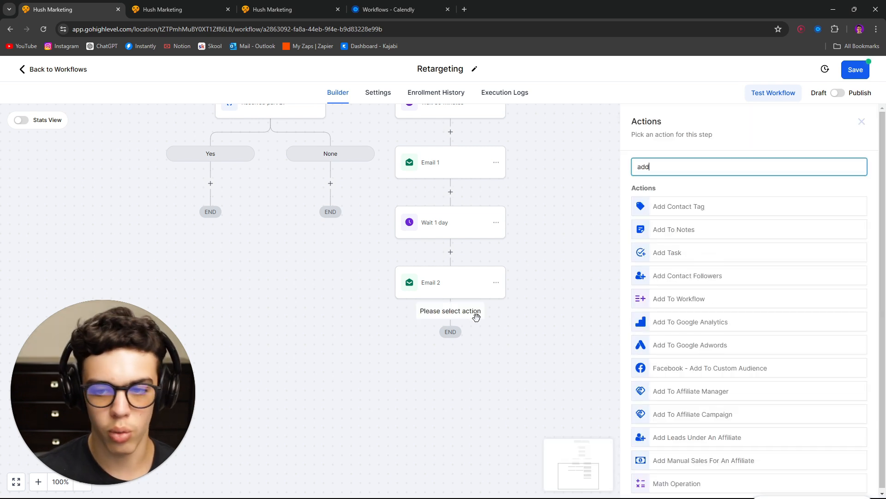
type(" to")
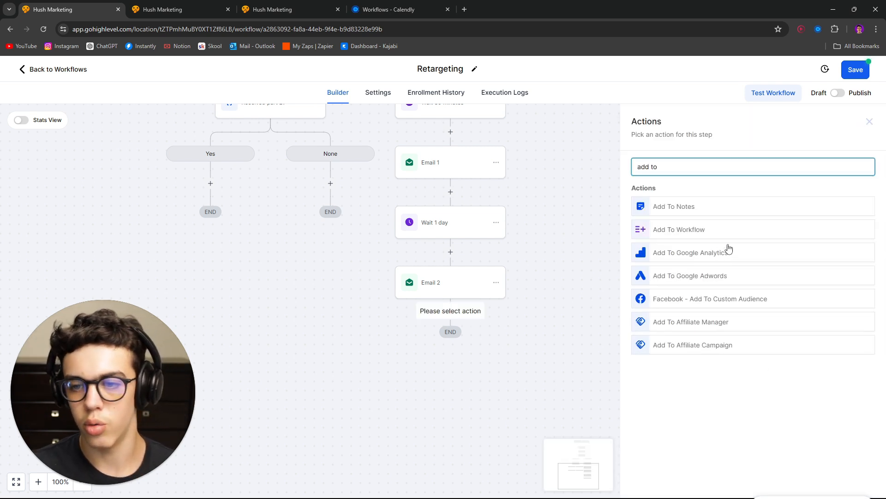
left_click(711, 233)
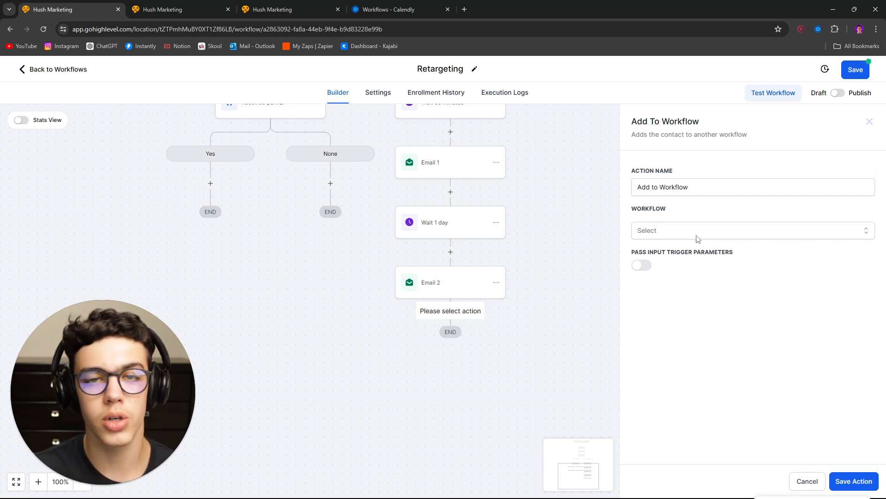
left_click(677, 228)
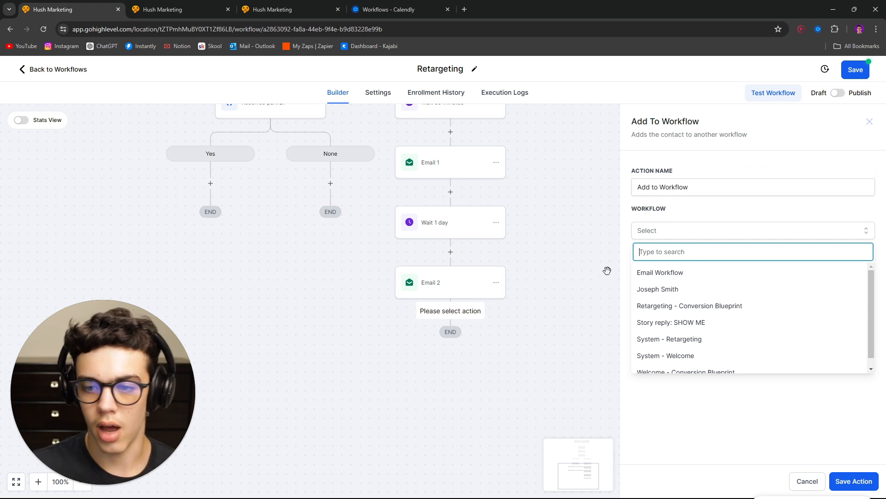
left_click(665, 273)
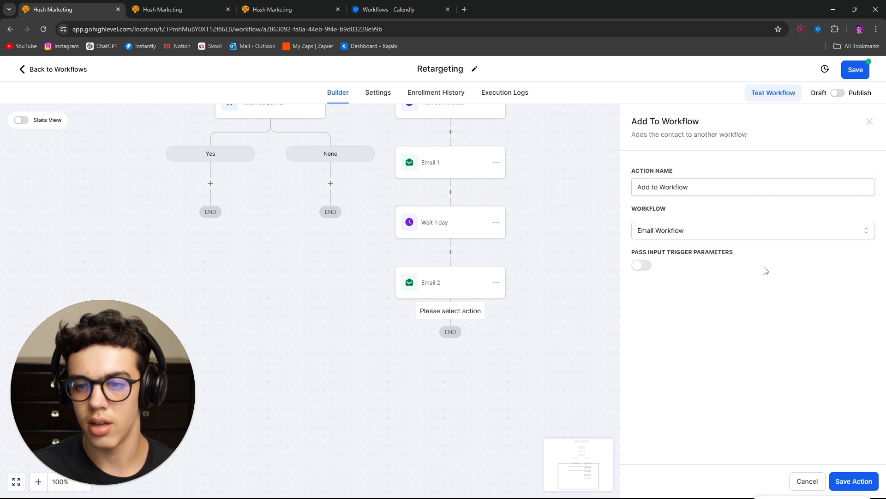
left_click(853, 480)
Step: Copy all actions from "Wait 30 minutes" onward into the None branch of "Received part 2?"
scroll(571, 275, "down", 2)
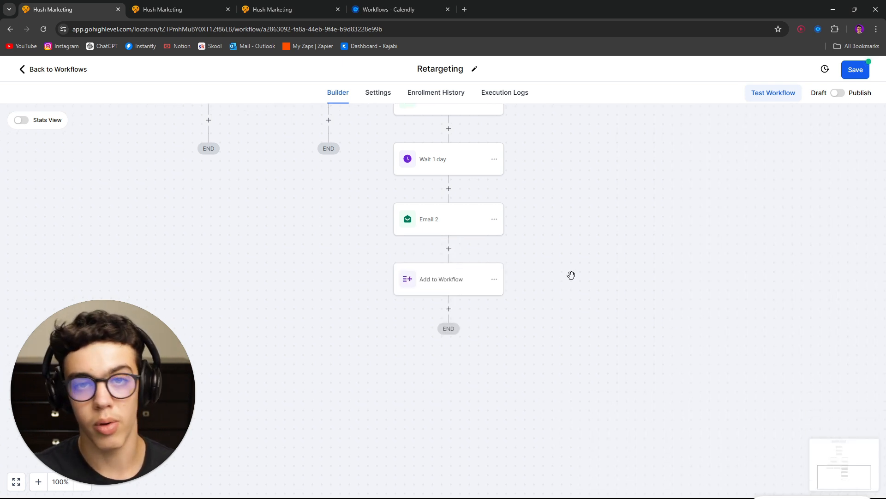
left_click_drag(535, 299, 533, 386)
left_click_drag(555, 333, 699, 378)
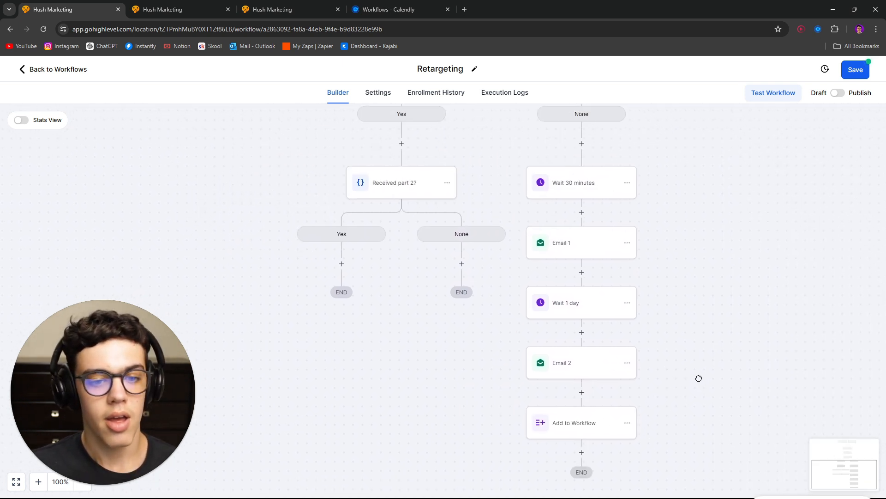
left_click(629, 184)
mouse_move(663, 220)
left_click(720, 222)
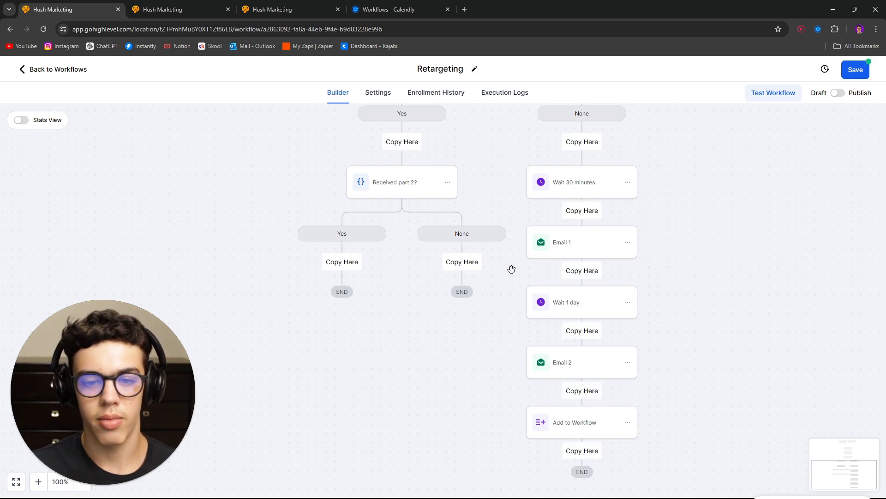
left_click(465, 270)
Step: Copy only the Add to Workflow action into the Yes branch of "Received part 2?"
left_click_drag(769, 301, 789, 387)
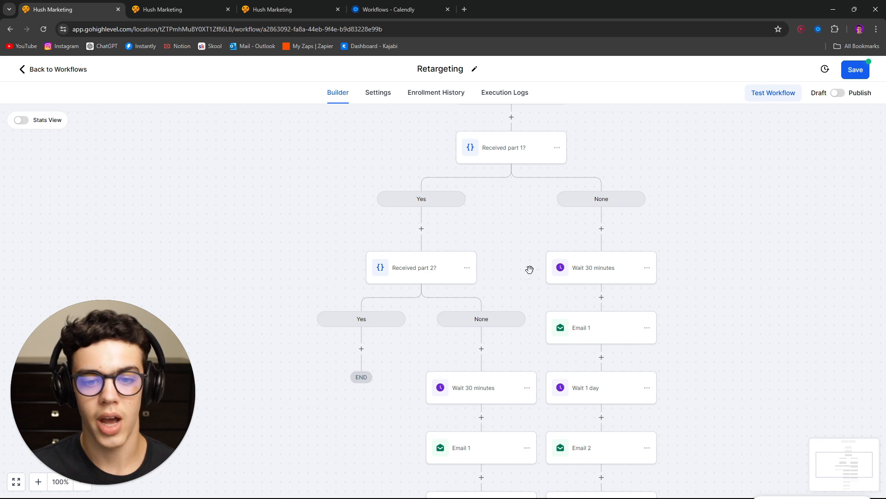
left_click_drag(529, 270, 518, 236)
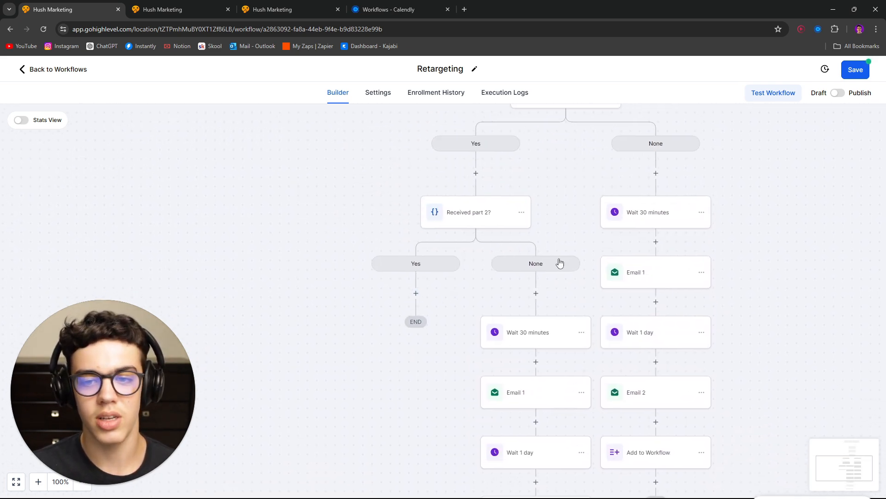
left_click_drag(582, 192, 553, 131)
left_click(673, 393)
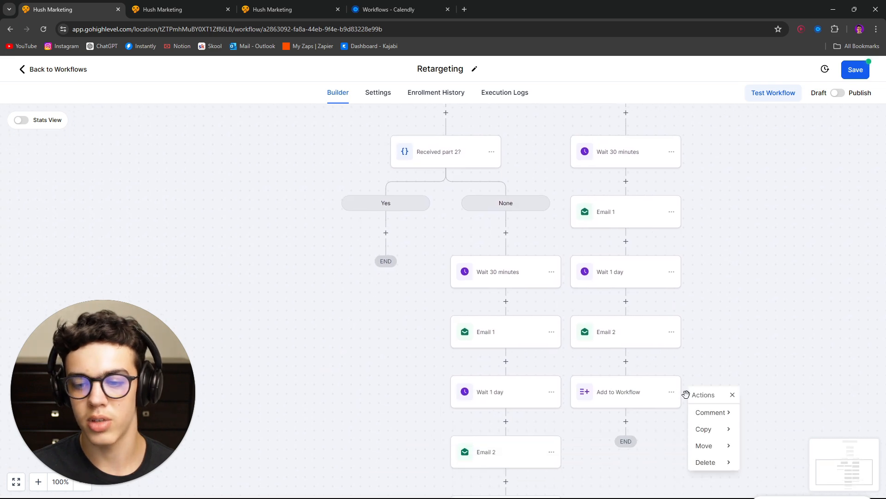
left_click(704, 429)
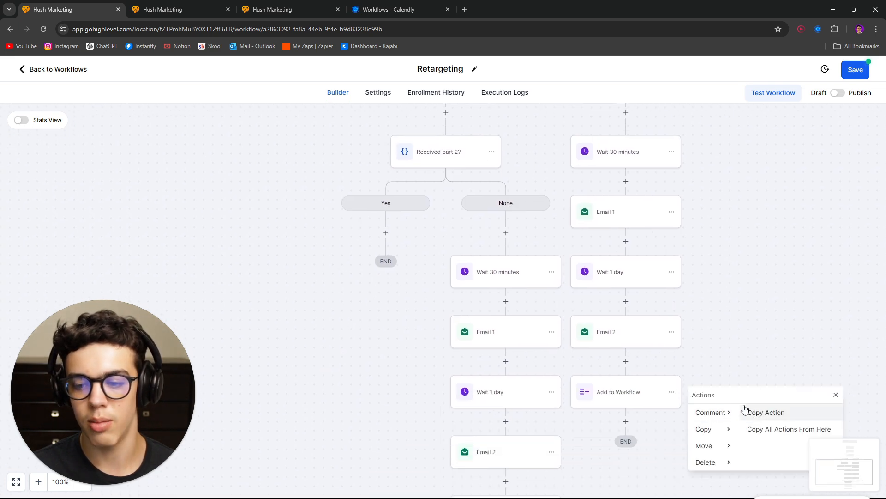
left_click(778, 418)
left_click(394, 237)
Step: Save the Retargeting workflow and look over its finished branches
left_click_drag(438, 243, 390, 312)
left_click_drag(569, 363, 530, 253)
left_click_drag(729, 220, 666, 352)
left_click(855, 70)
left_click_drag(760, 224, 712, 218)
scroll(692, 238, "down", 3)
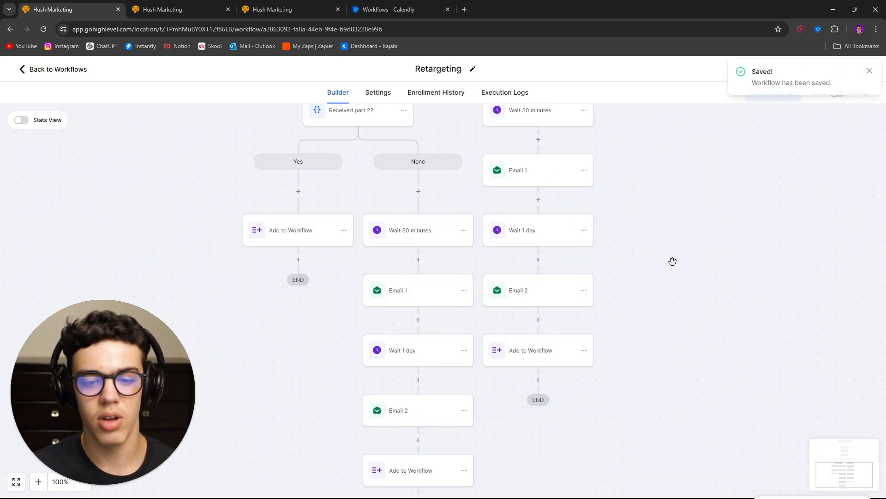
scroll(397, 314, "down", 3)
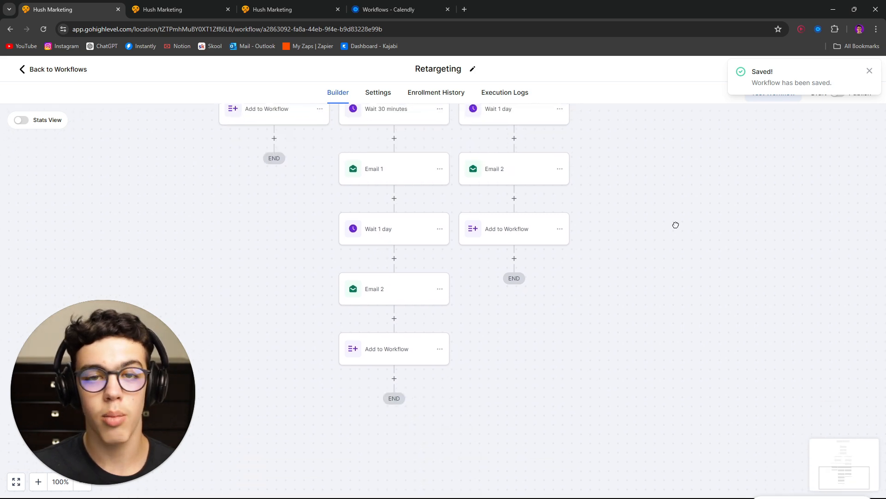
scroll(676, 225, "up", 3)
Step: Open "Email Workflow" from the workflow list, and review the whole Retargeting flow in the other browser tab before returning to it
left_click(21, 70)
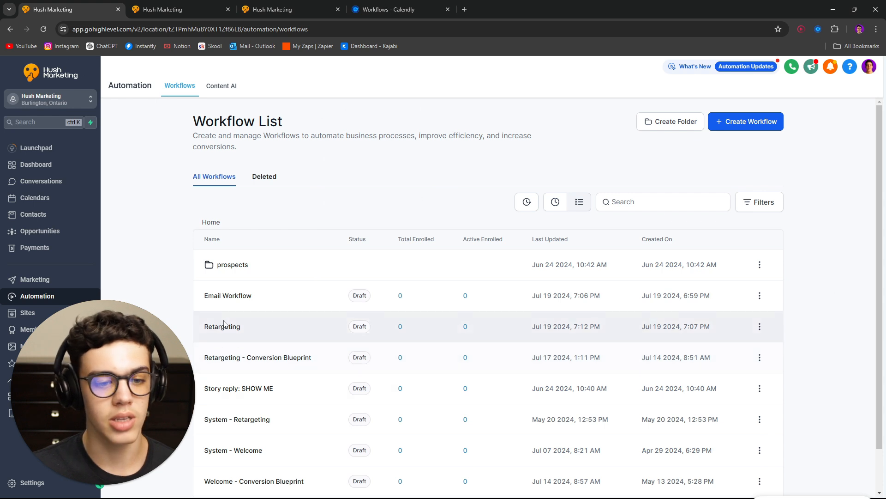
left_click(227, 301)
key("ctrl+w")
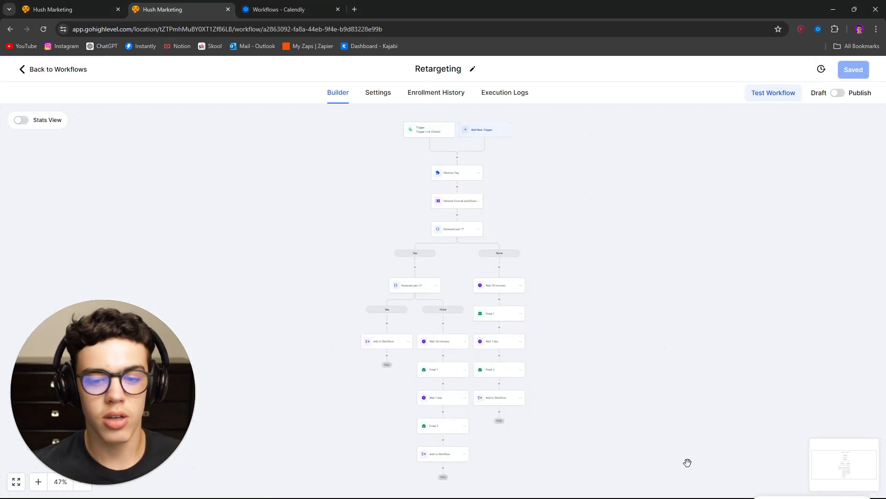
left_click_drag(440, 410, 440, 345)
left_click_drag(602, 246, 623, 306)
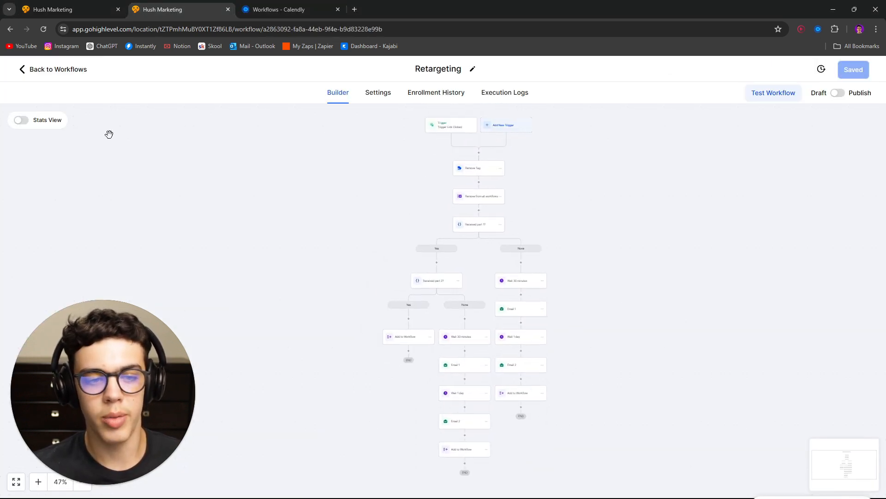
key("ctrl+shift+Tab")
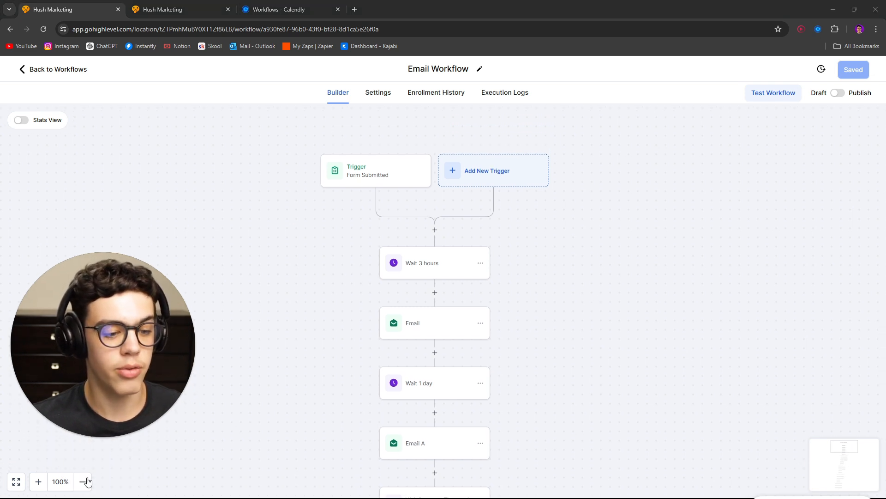
Step: Examine the Email Workflow flow from its trigger down to its last branches, comparing it with the Retargeting workflow in the other browser tab
left_click(85, 482)
left_click(85, 481)
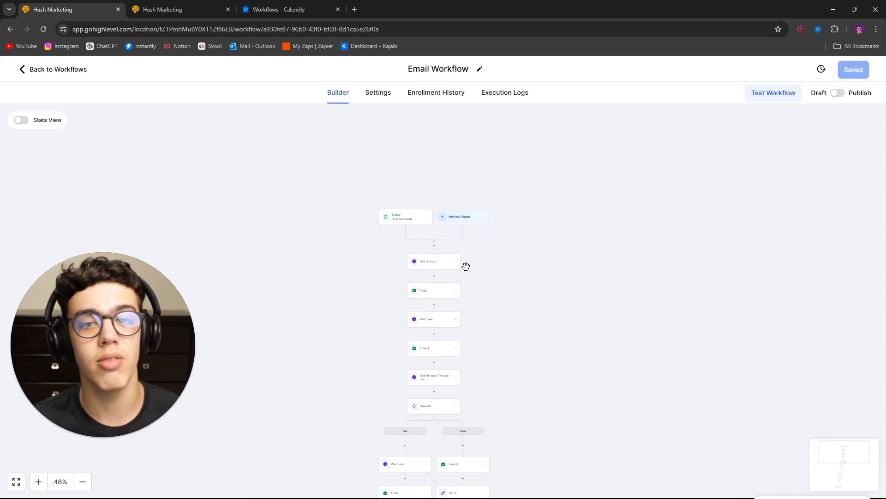
scroll(522, 392, "down", 5)
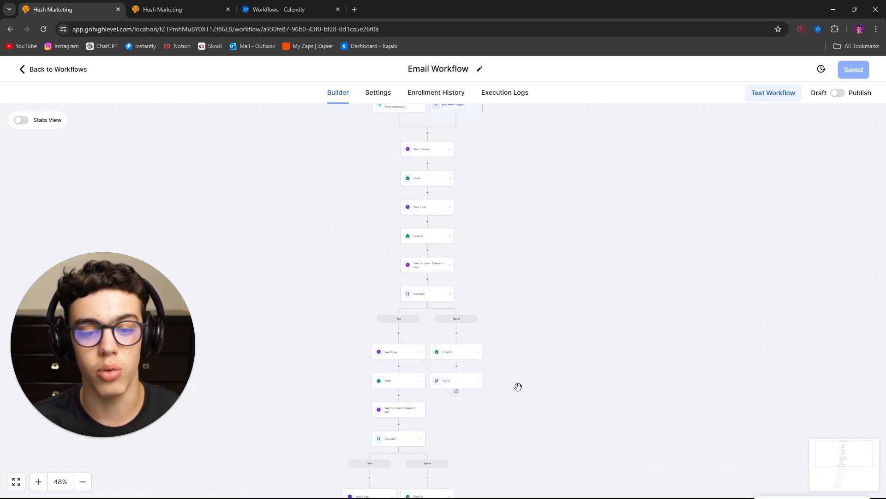
scroll(538, 318, "up", 4)
left_click(186, 4)
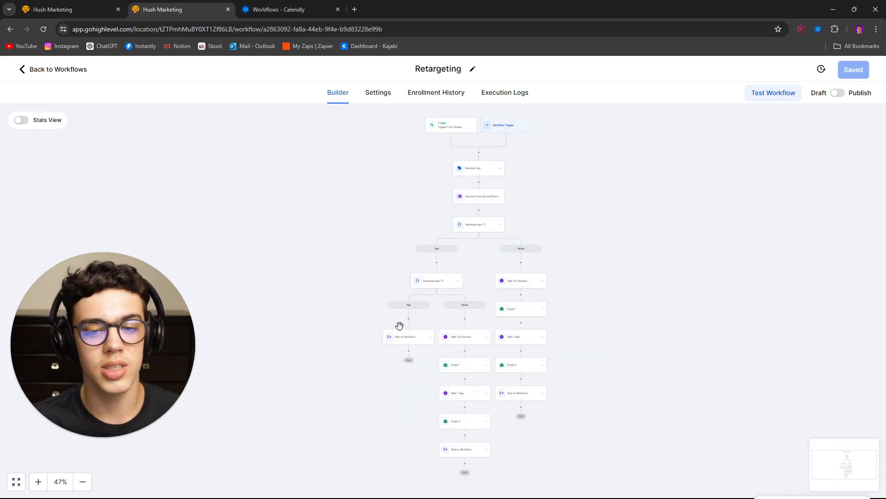
scroll(659, 257, "down", 3)
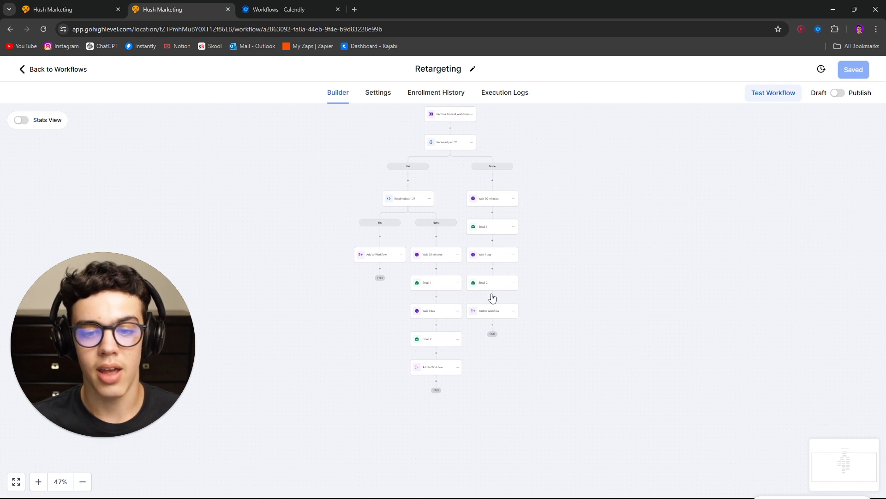
key("ctrl+shift+a")
key("Return")
scroll(512, 261, "down", 5)
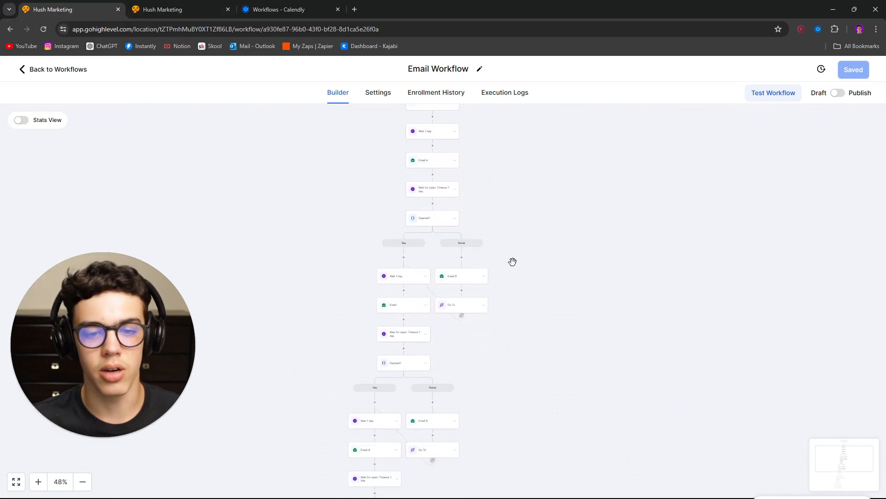
scroll(520, 294, "down", 6)
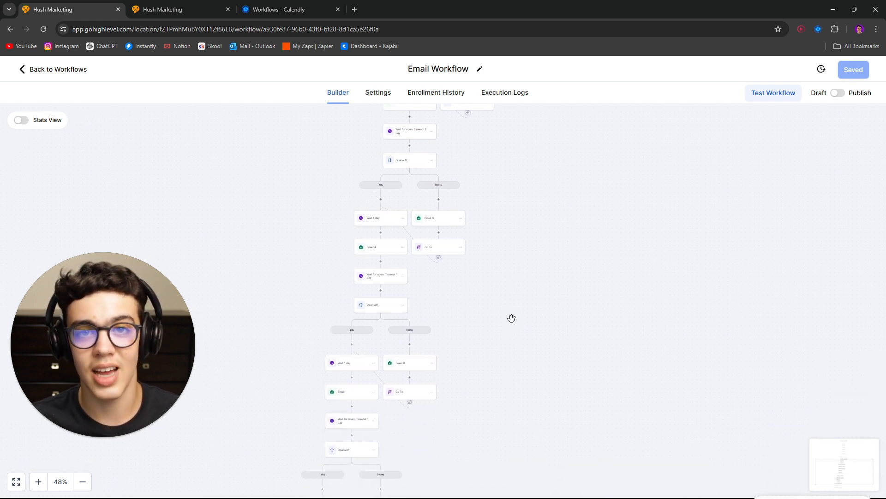
scroll(494, 347, "down", 4)
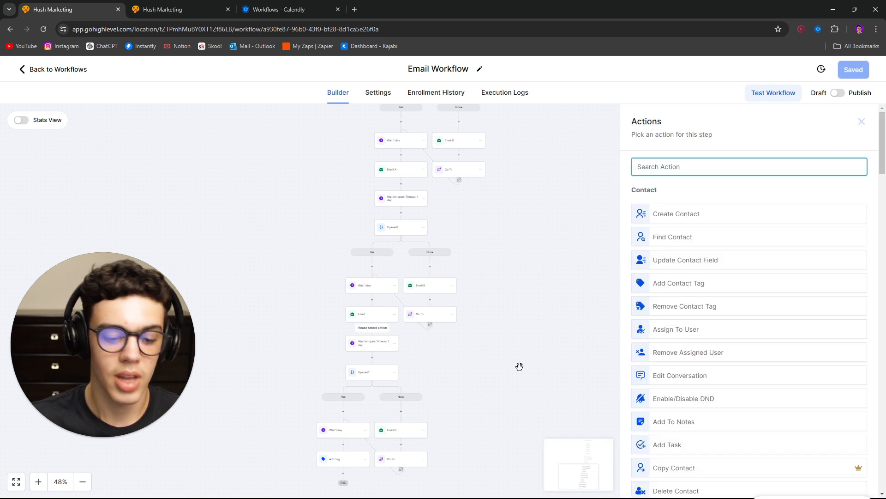
Step: Rename the last plain Email action, above the final open check, as "Email Offer" and save the action
left_click(393, 320)
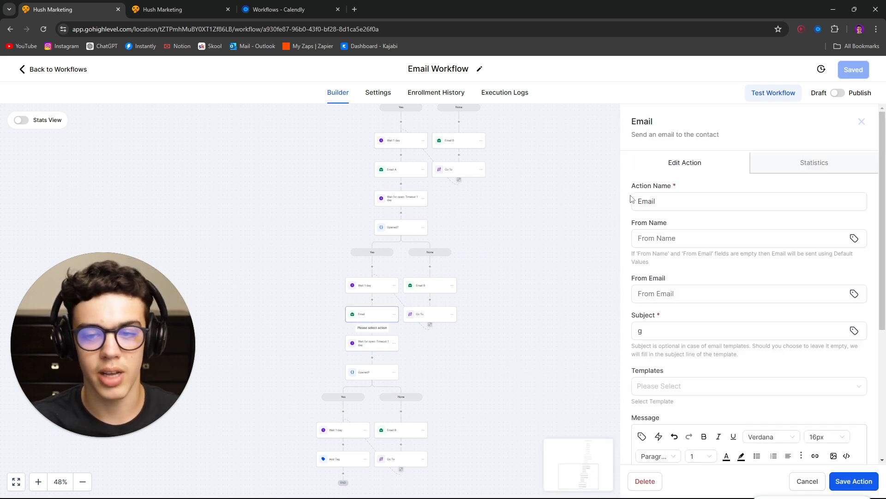
left_click(669, 202)
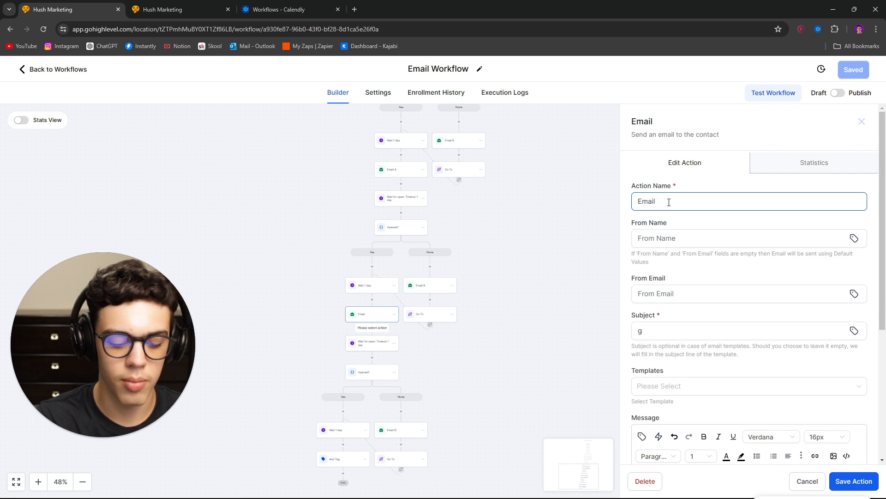
left_click(852, 480)
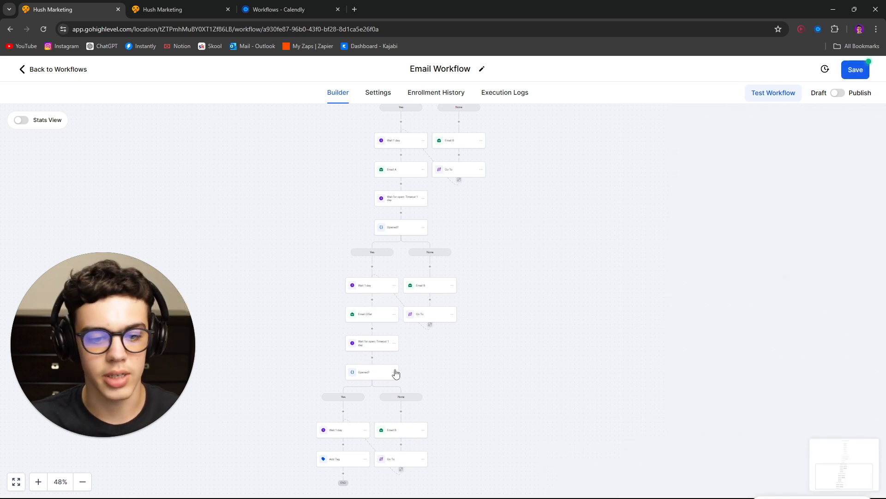
Step: Insert an Add Contact Tag action directly after "Email Offer" that applies a new tag, "sent welcome part 1"
left_click(373, 329)
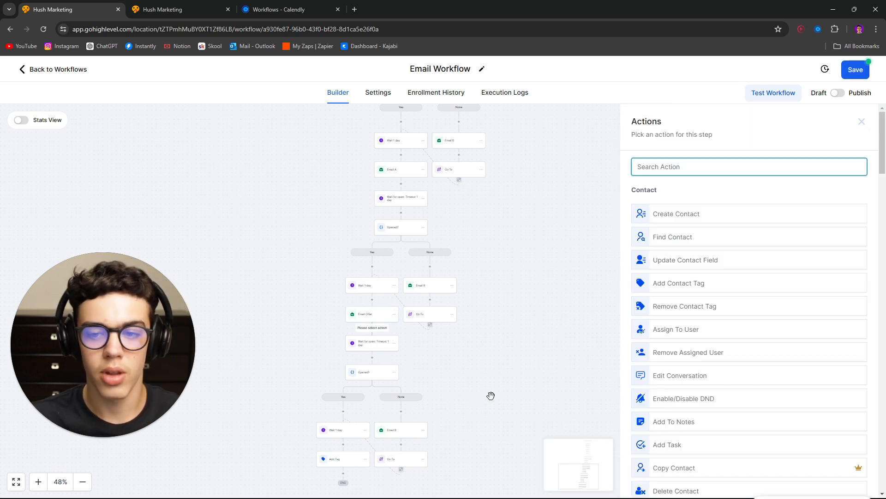
type("add tag")
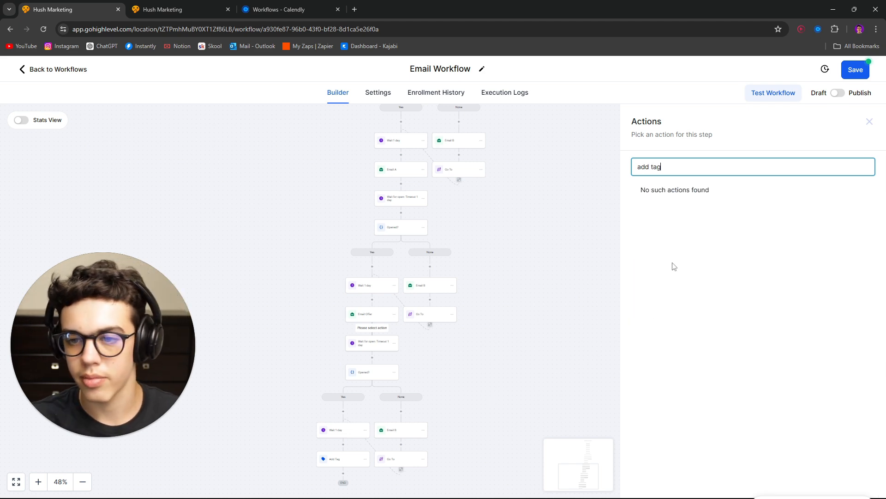
key("BackSpace")
key("BackSpace")
key("BackSpace")
key("BackSpace")
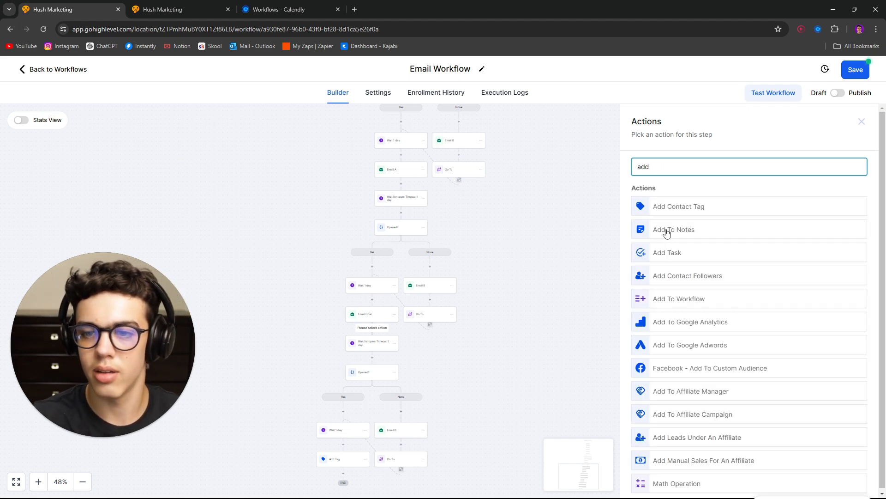
left_click(688, 203)
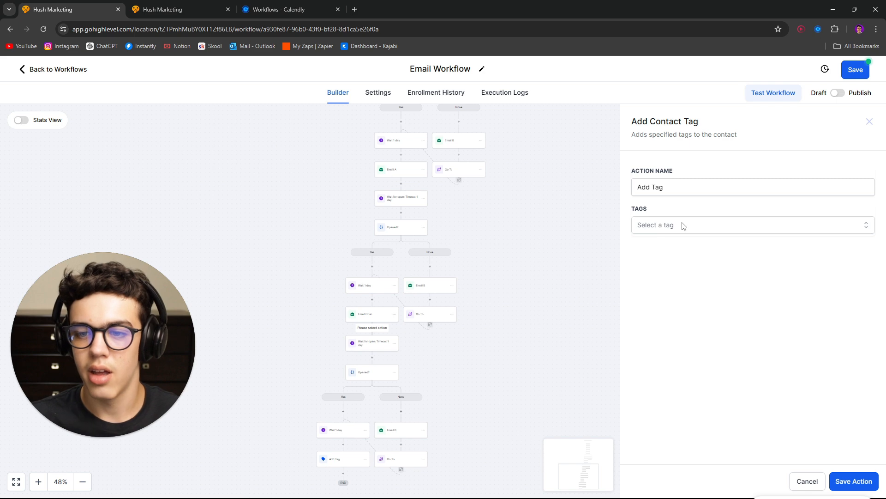
left_click(684, 225)
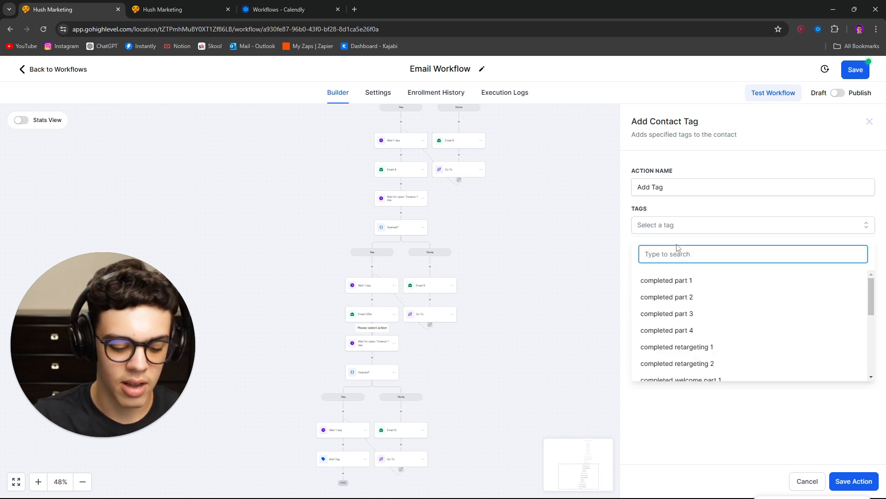
type("sent welcome part 1")
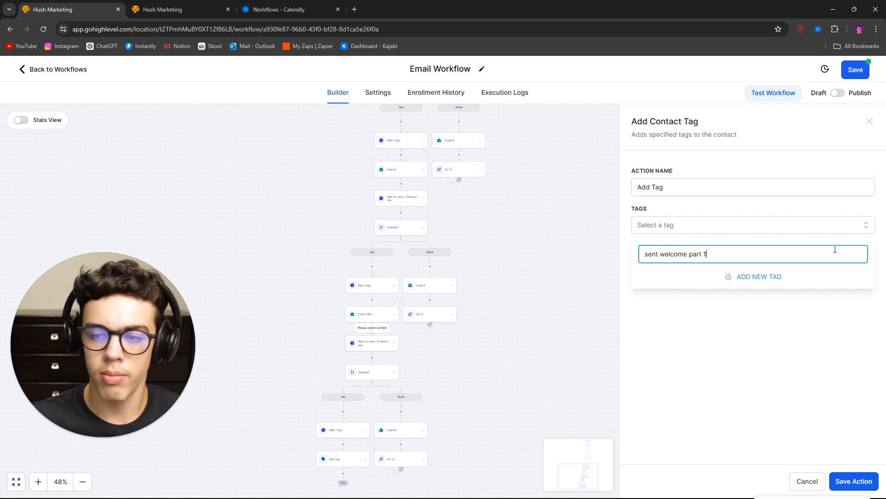
left_click(765, 282)
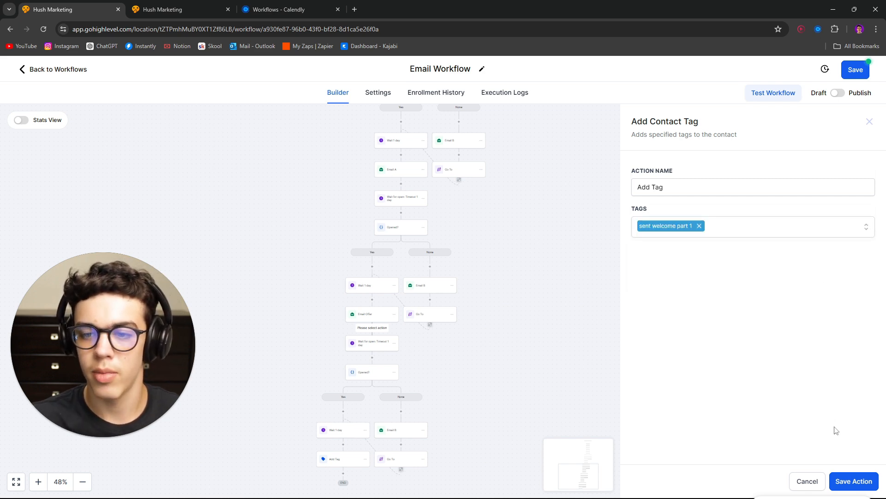
left_click(853, 481)
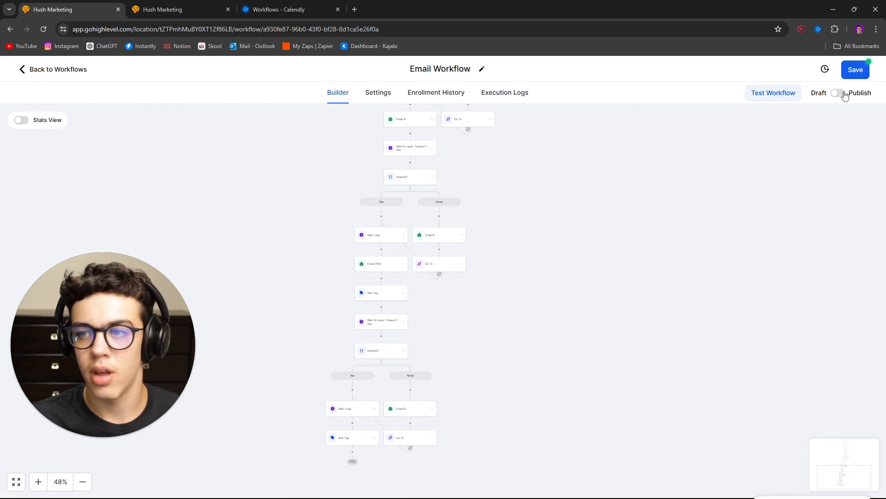
Step: Rename the new tag action as "Add Tag: sent welcome part 1", then save the action and the workflow
left_click(382, 297)
left_click(675, 185)
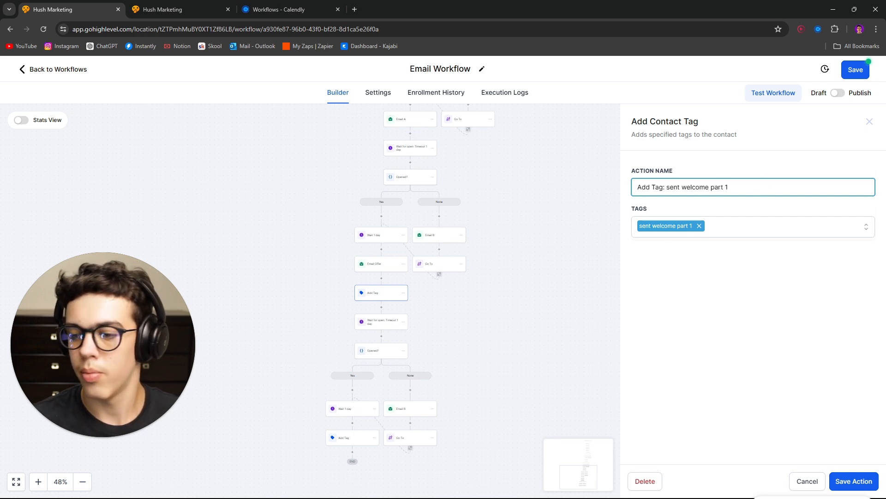
left_click(846, 482)
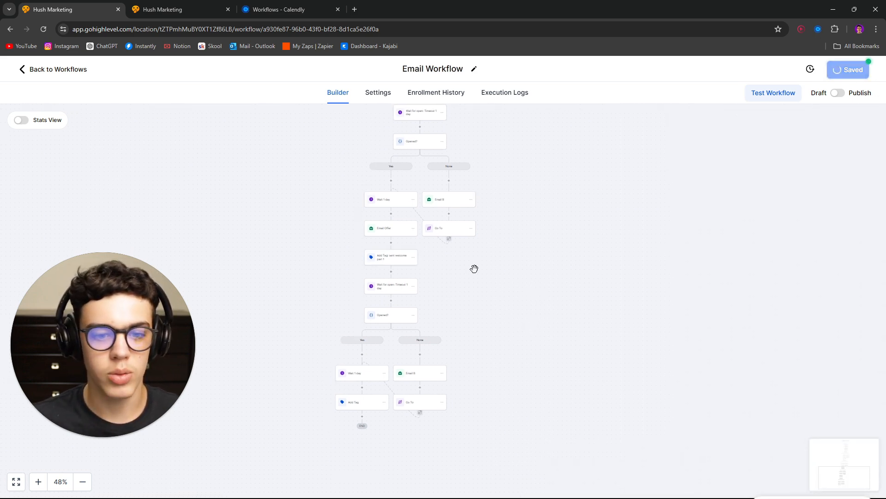
Step: Insert an If/Else condition before "Wait 3 hours", naming it "Where did they come from?" and its branch "Welcome part 1"
scroll(507, 272, "up", 6)
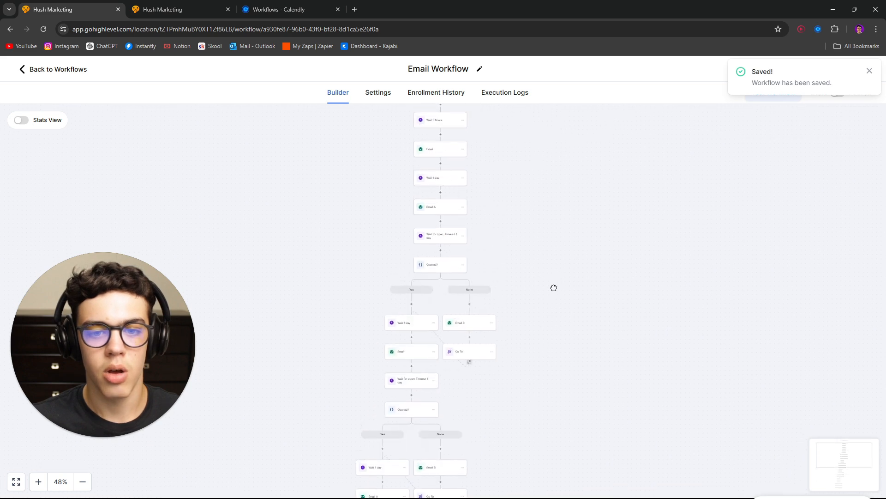
left_click(393, 270)
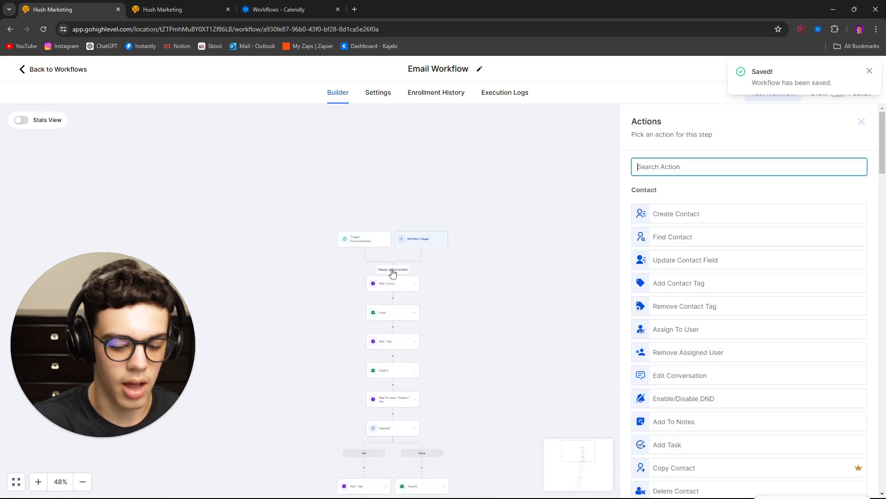
type("if")
left_click(706, 210)
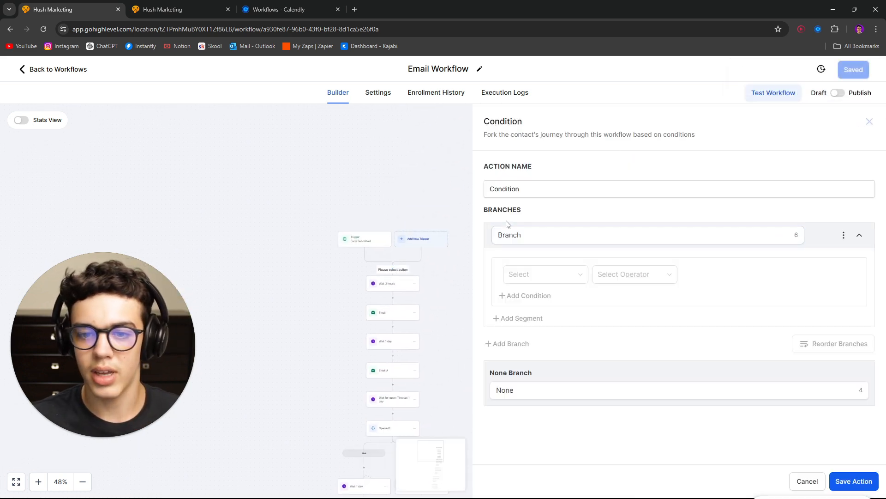
double_click(510, 190)
type("W")
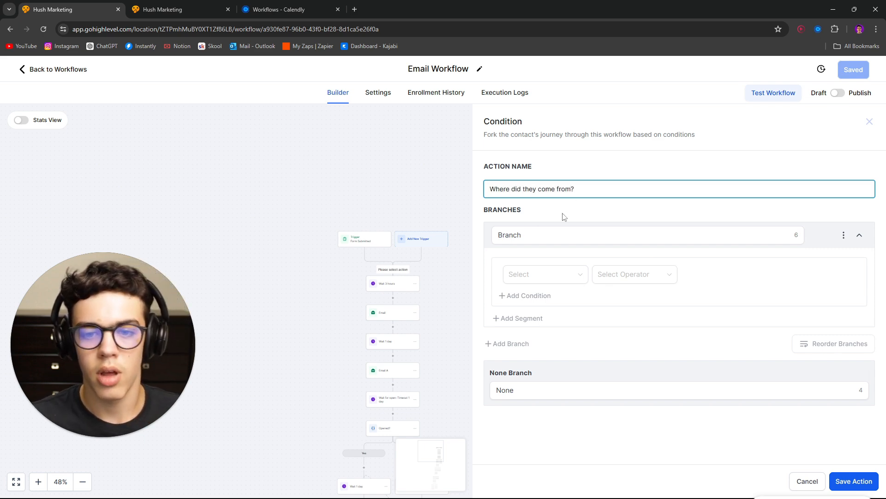
double_click(511, 231)
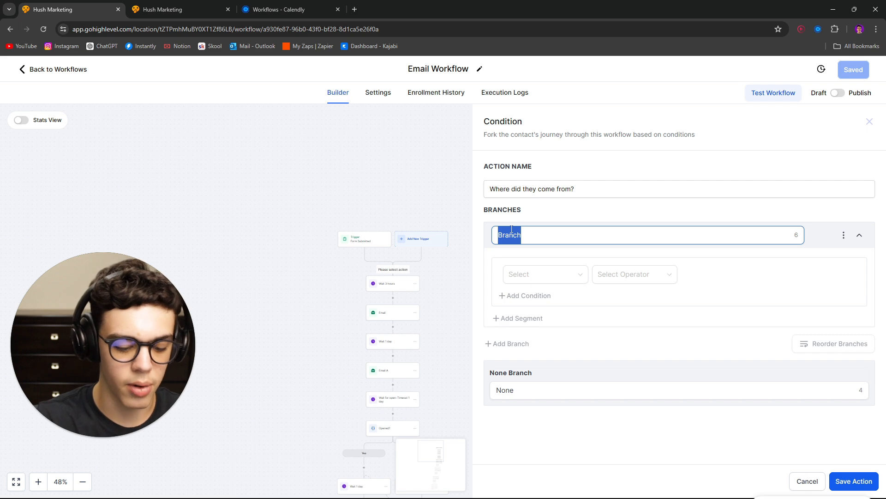
type("Re")
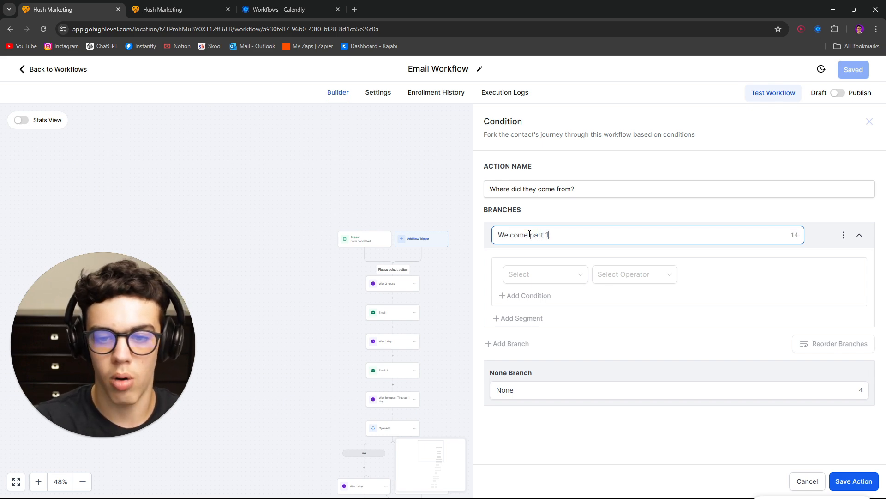
Step: Set the "Welcome part 1" branch condition to Tags includes "completed welcome part 1" and save the condition
left_click(554, 274)
left_click(530, 311)
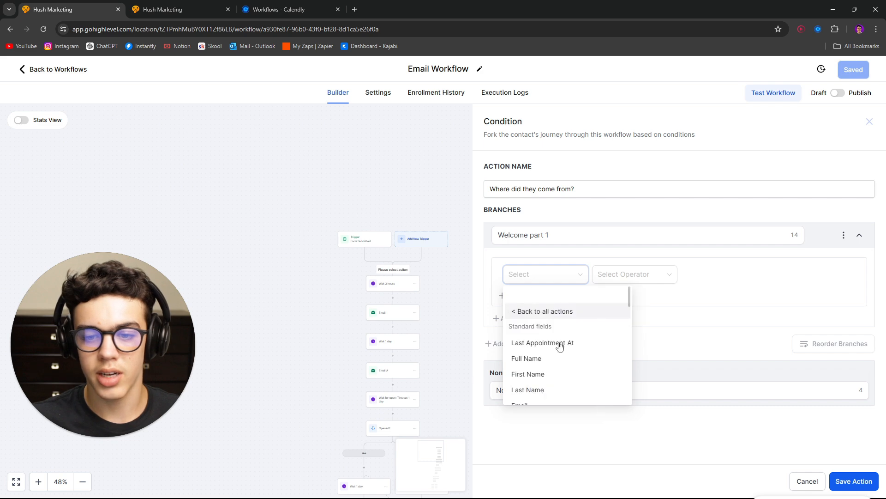
scroll(550, 365, "down", 1)
scroll(539, 382, "down", 3)
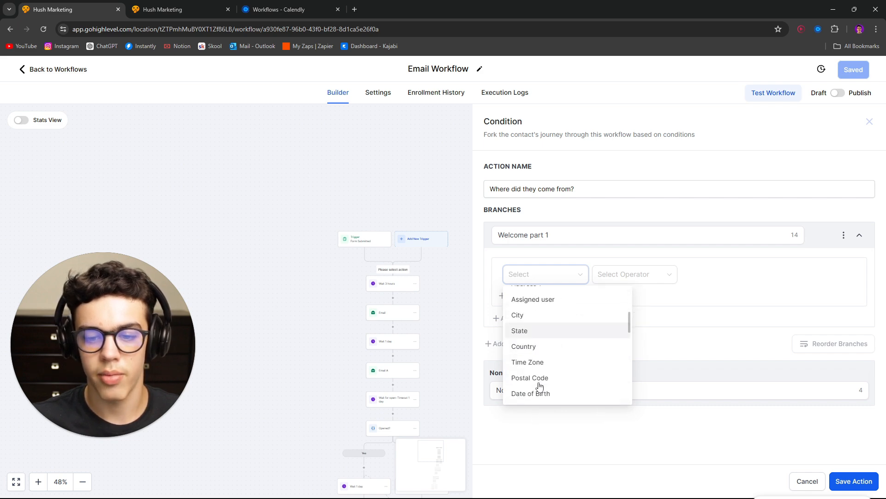
scroll(543, 397, "down", 1)
left_click(537, 394)
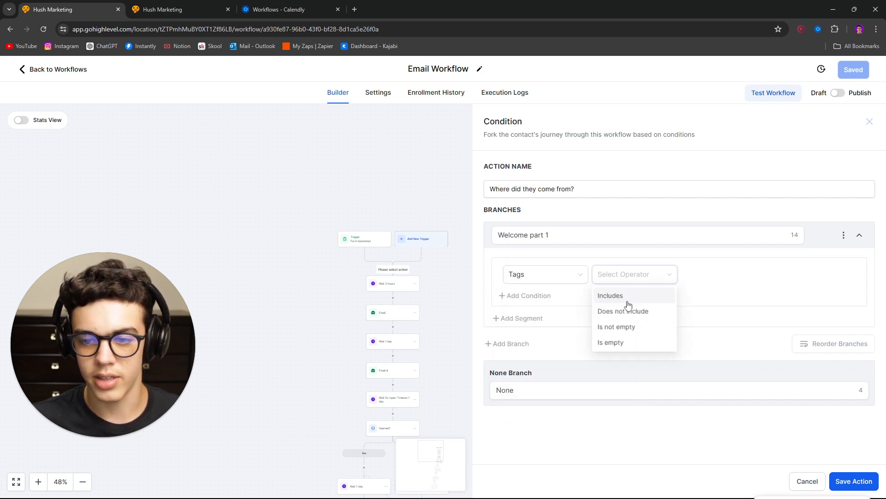
left_click(623, 298)
left_click(718, 276)
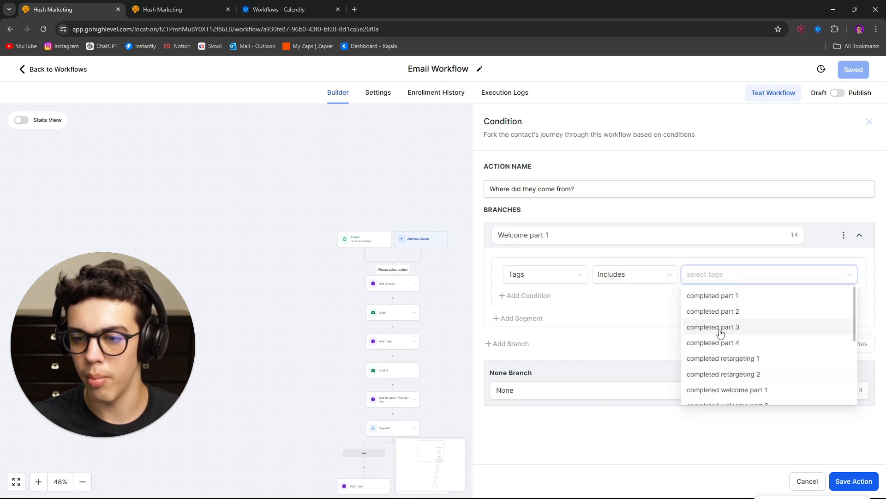
type("part 1")
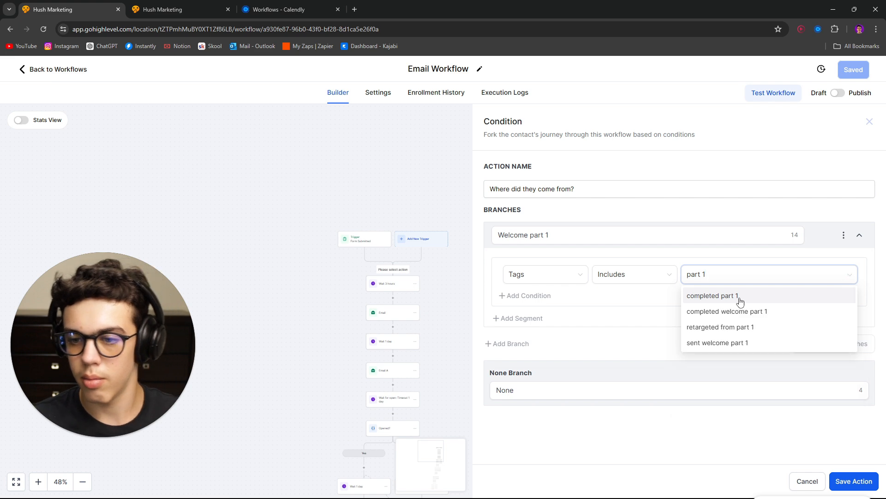
left_click(724, 311)
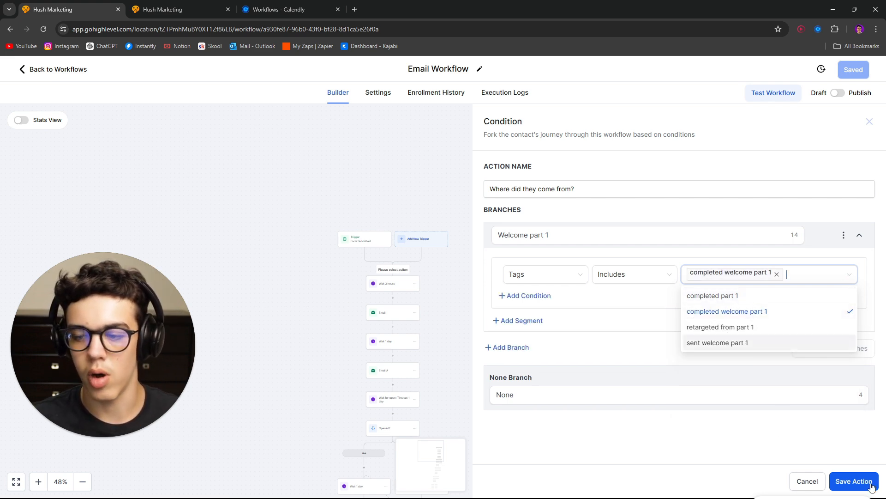
left_click(857, 481)
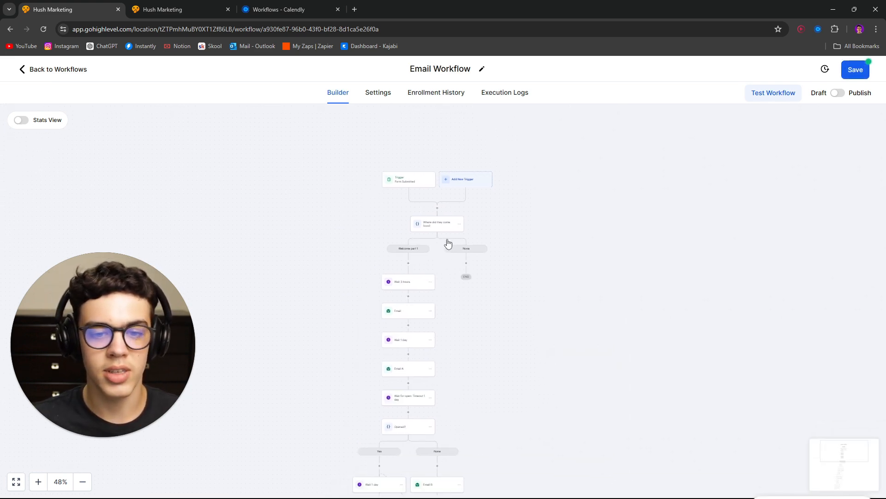
Step: Move all actions from "Wait 3 hours" onward into the None branch of "Where did they come from?"
left_click(430, 282)
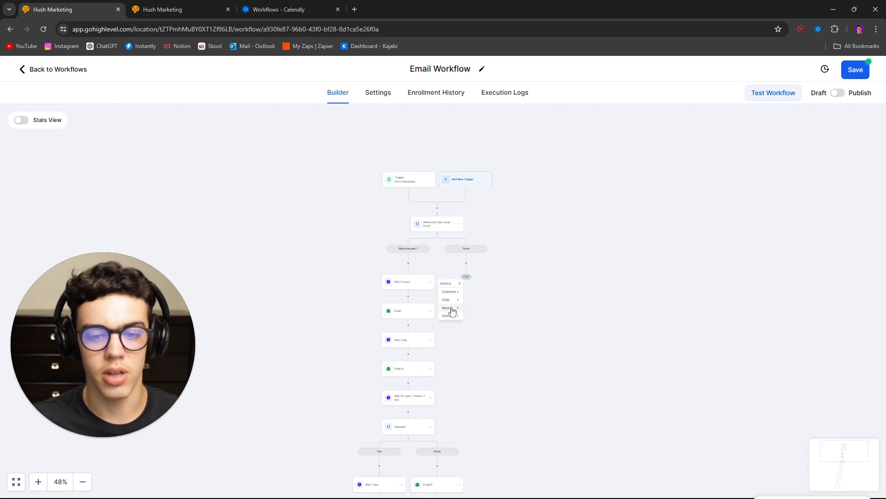
left_click(452, 308)
left_click(488, 300)
left_click(466, 263)
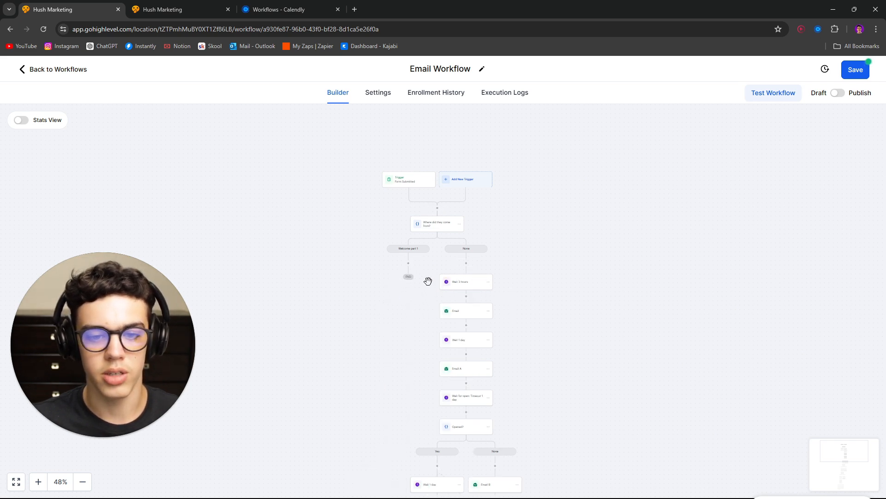
Step: Add a Go To action in the "Welcome part 1" branch and link it to "Wait 1 day" in the last Yes branch
left_click(408, 267)
type("go")
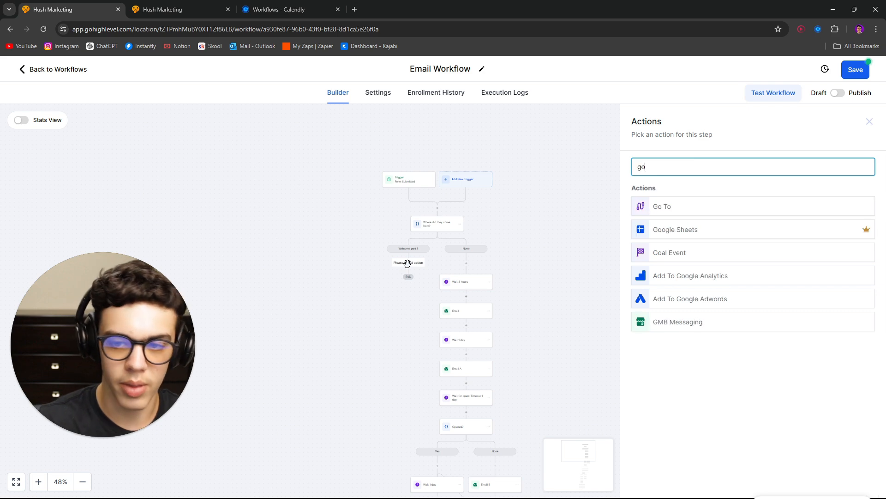
left_click(665, 209)
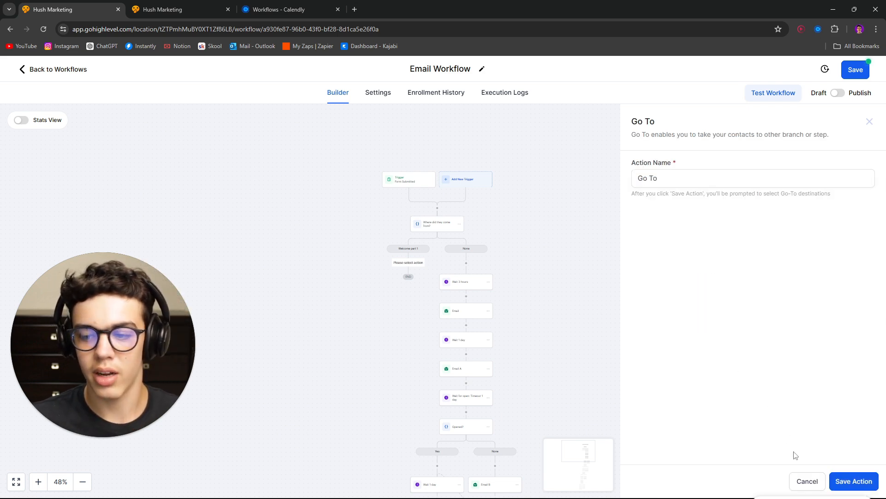
left_click(841, 483)
scroll(556, 307, "down", 10)
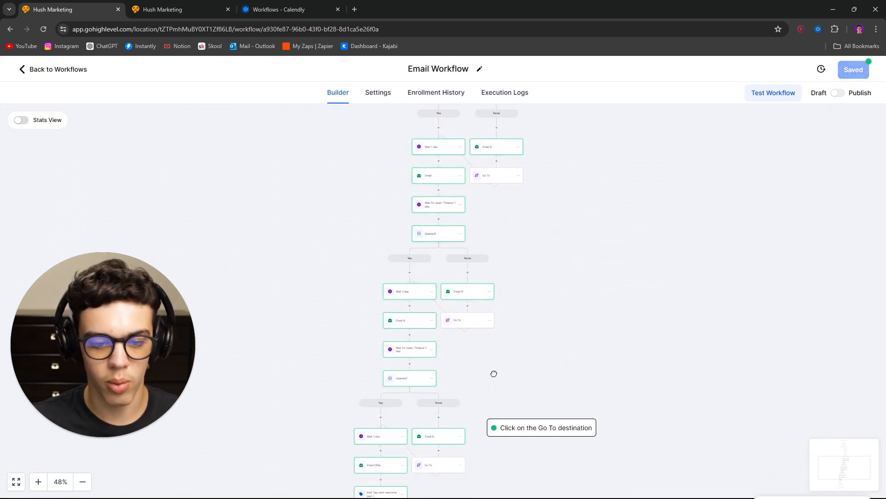
scroll(494, 373, "down", 5)
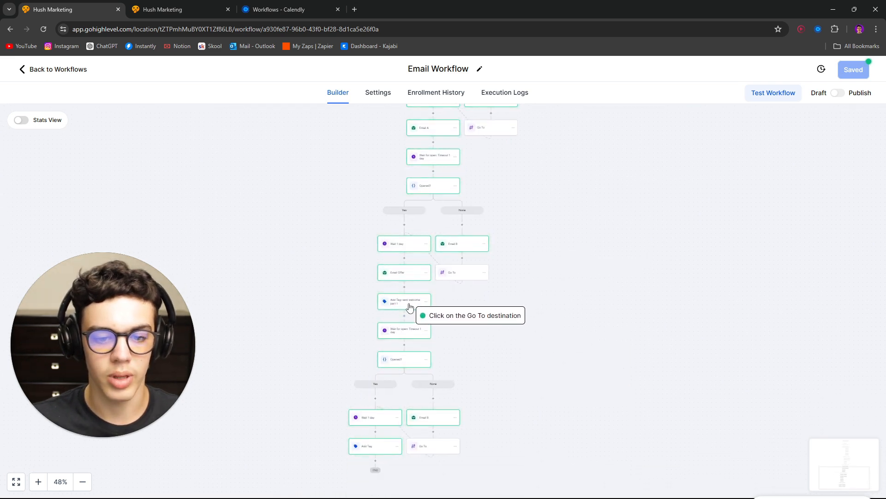
scroll(447, 329, "down", 2)
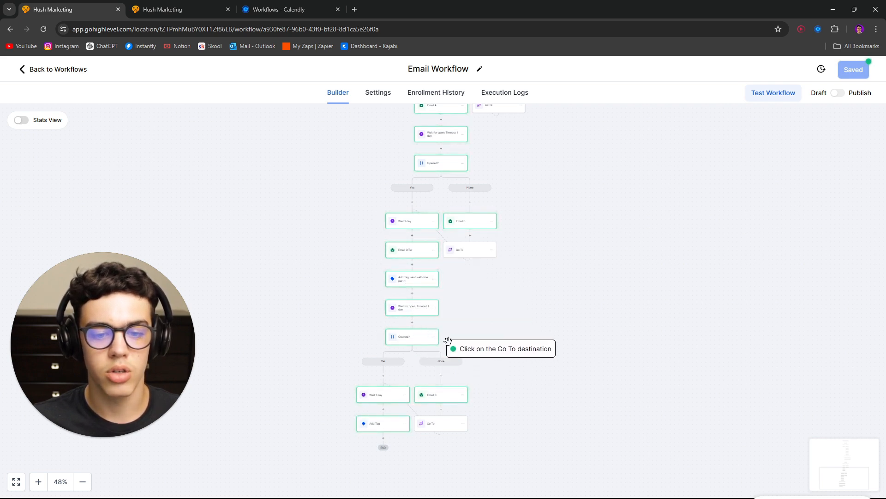
scroll(447, 341, "down", 3)
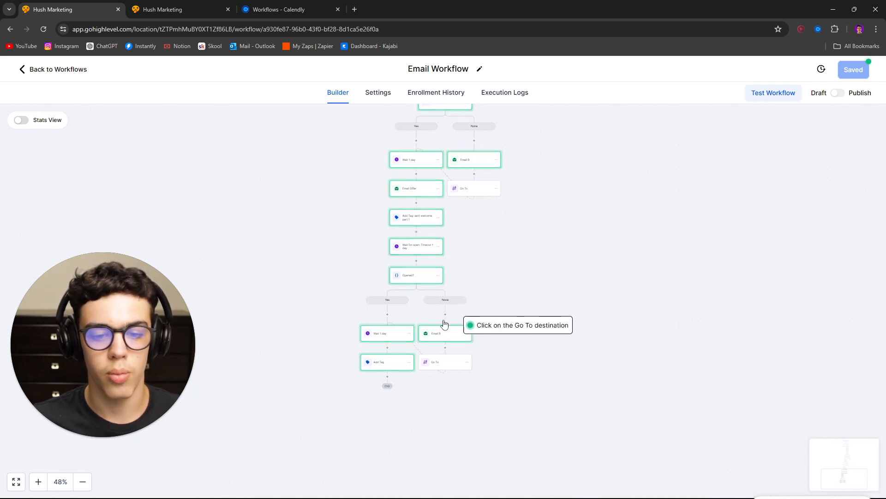
left_click(387, 333)
Step: Copy all actions from the "Wait 1 day" preceding "Email Offer" and place them after "Wait 1 day" in the last Yes branch
scroll(538, 307, "up", 3)
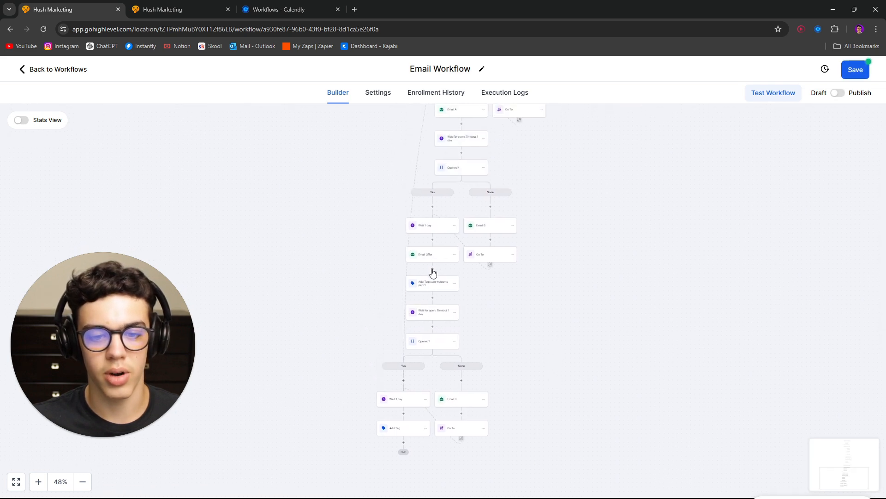
left_click(455, 225)
mouse_move(475, 243)
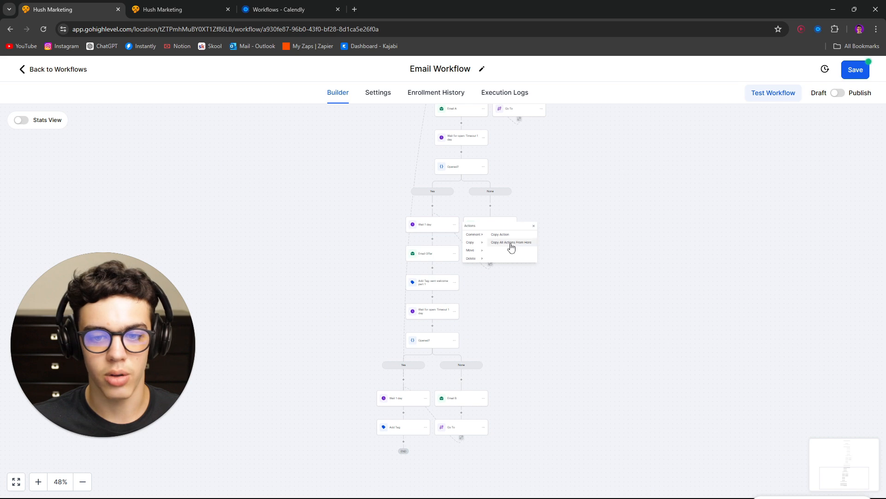
left_click(509, 248)
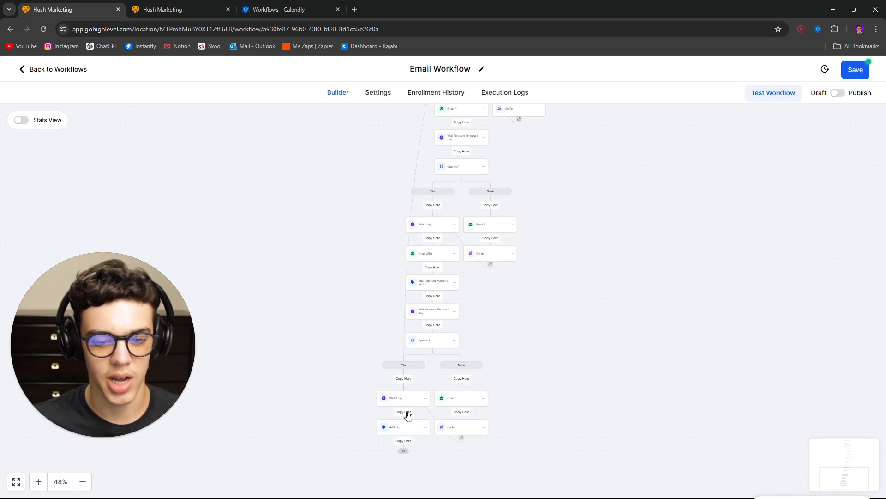
left_click(403, 412)
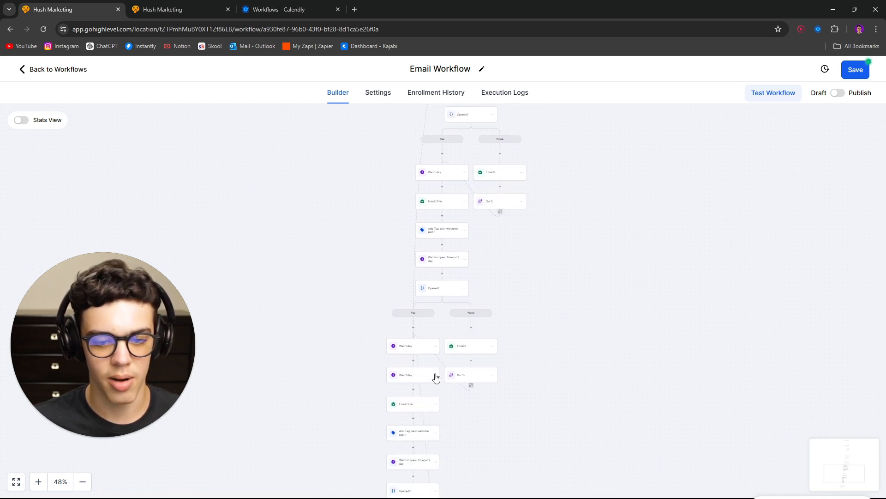
Step: Delete only the duplicate "Wait 1 day" action at the start of the copied sequence
left_click(435, 374)
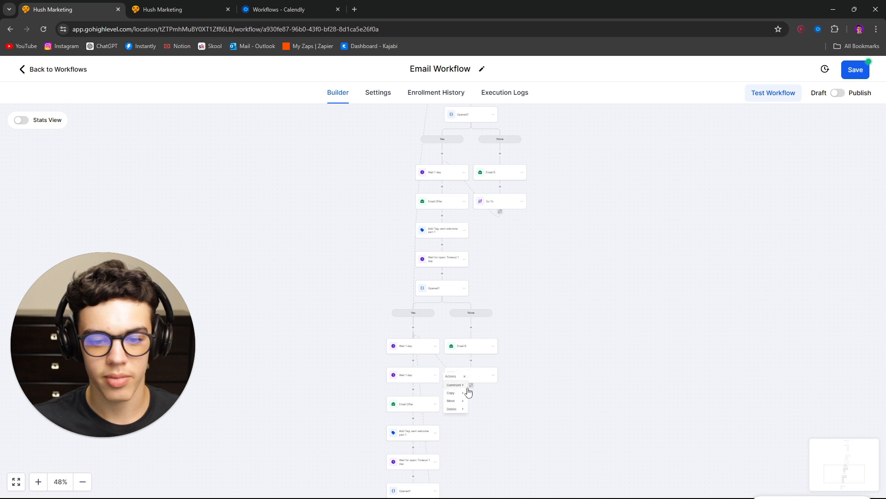
left_click(451, 409)
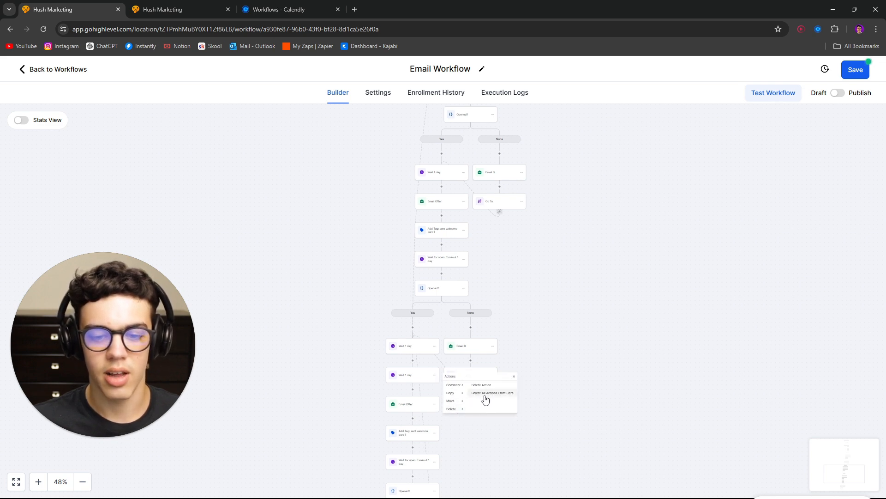
left_click(480, 385)
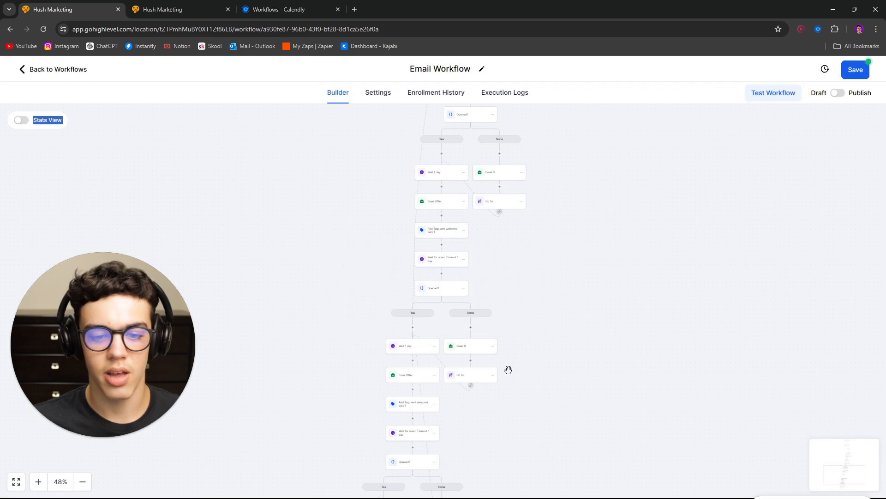
Step: Relink the copied None branch's Go To to "Wait 1 day" in the adjacent Yes branch, then save the workflow
left_click(453, 447)
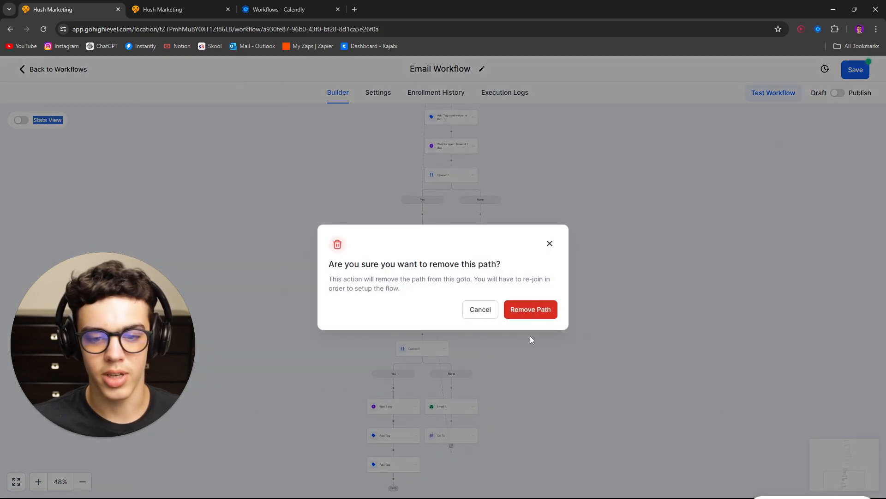
left_click(531, 309)
left_click(393, 410)
scroll(520, 430, "up", 5)
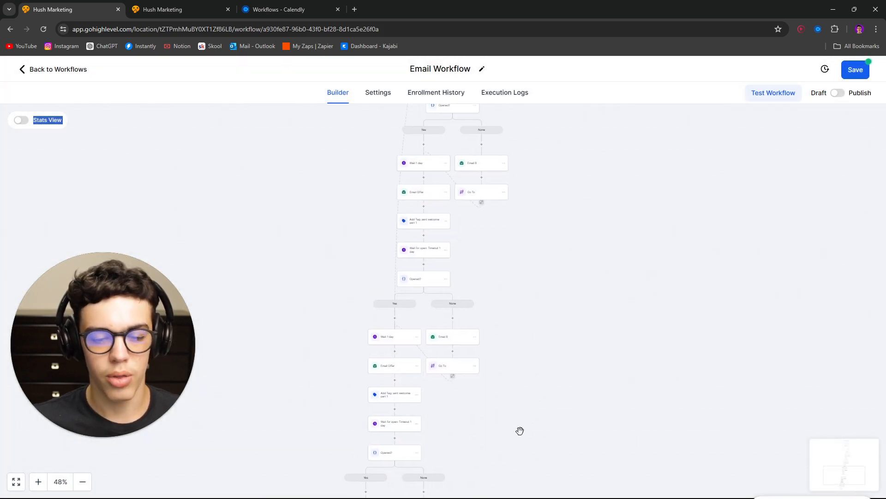
left_click_drag(562, 291, 538, 285)
left_click(873, 67)
left_click(865, 76)
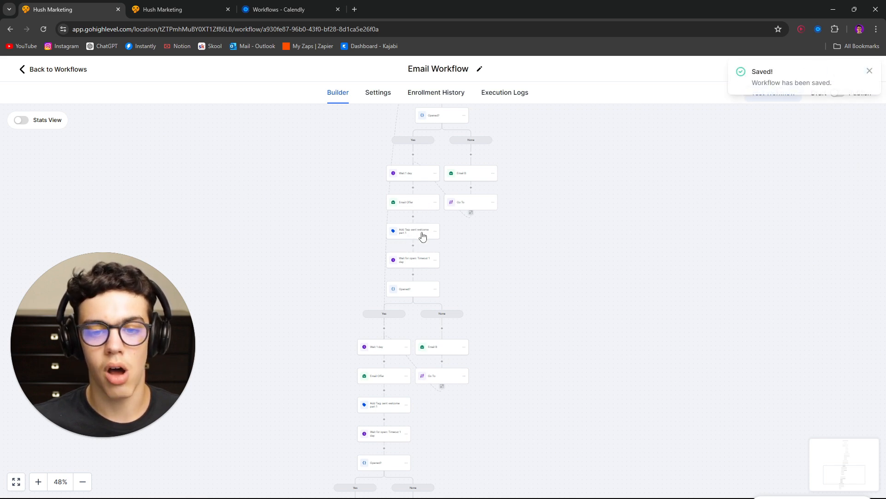
Step: Review the duplicated email sequence, then switch to the Retargeting workflow and examine its branches and Add to Workflow endings
scroll(393, 260, "up", 2)
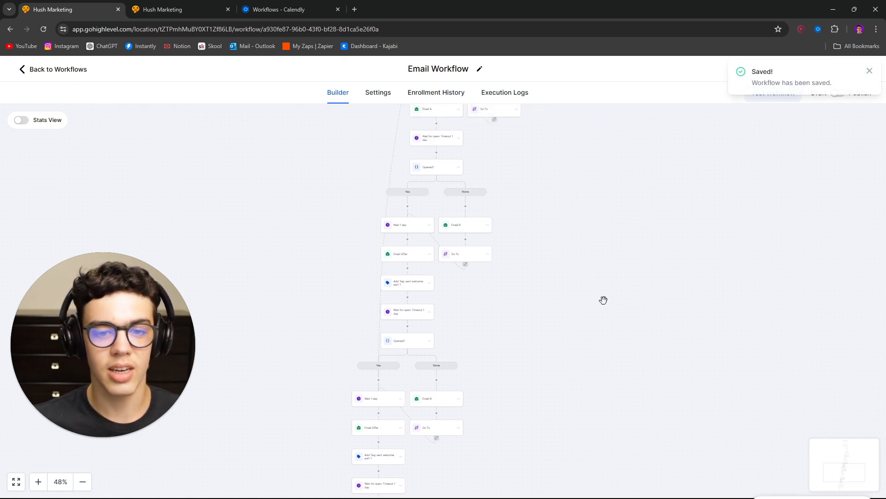
left_click_drag(529, 240, 525, 269)
left_click(178, 12)
left_click_drag(558, 193, 505, 480)
left_click_drag(528, 359, 543, 278)
left_click_drag(480, 334, 493, 265)
left_click_drag(556, 335, 563, 291)
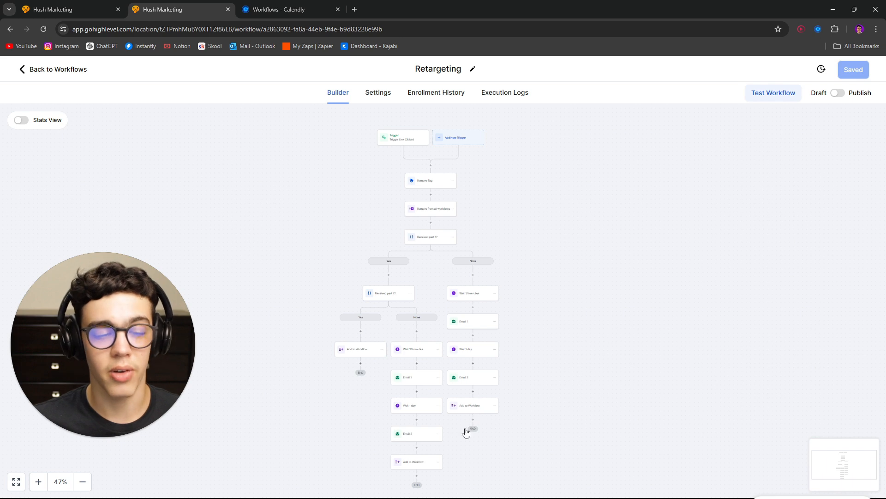
Step: Return to Email Workflow and trace the "Welcome part 1" Go To path from the source condition to its destination
left_click(121, 4)
left_click_drag(552, 234, 573, 351)
left_click_drag(620, 266, 608, 450)
left_click_drag(604, 226, 604, 317)
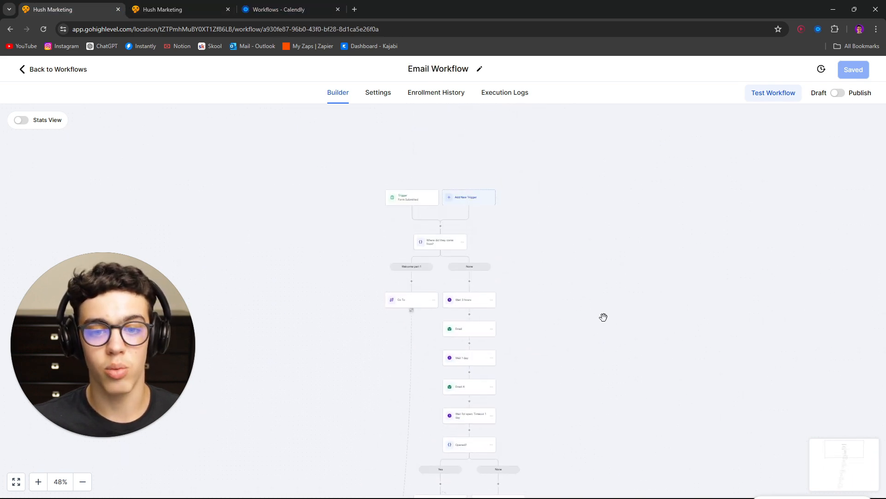
left_click_drag(457, 231, 445, 190)
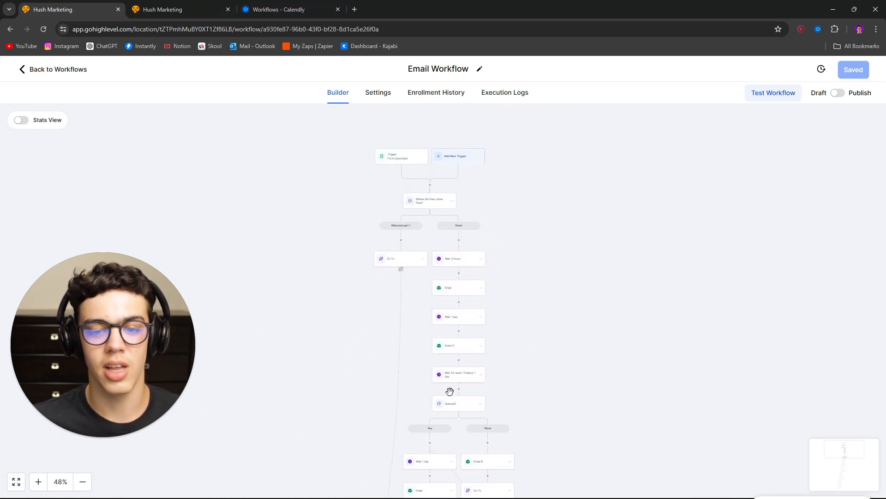
left_click_drag(450, 391, 427, 327)
left_click_drag(518, 336, 571, 286)
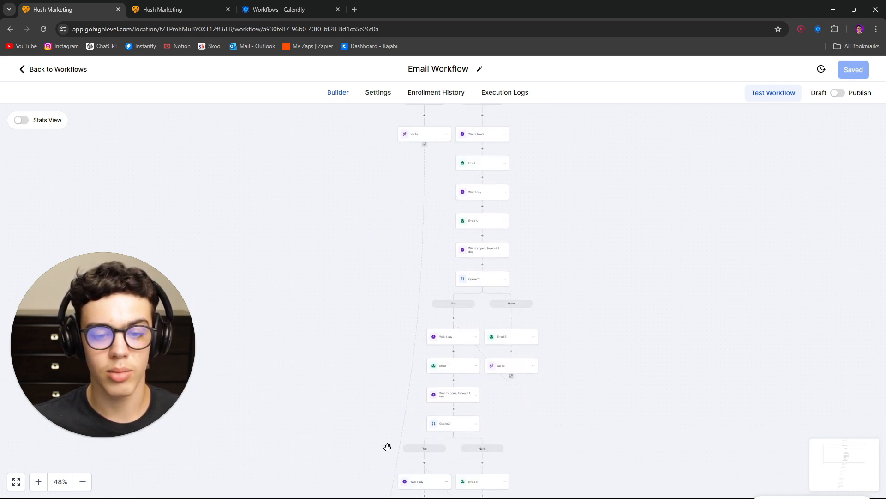
left_click_drag(388, 447, 418, 297)
scroll(404, 226, "down", 5)
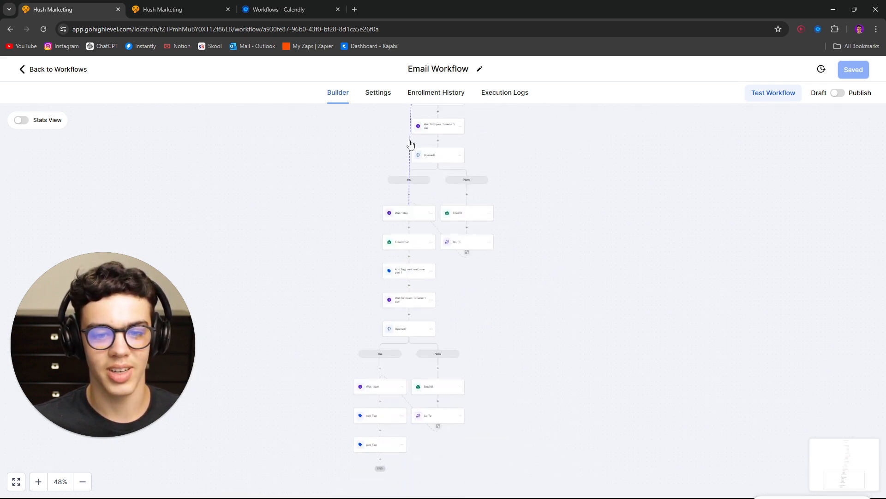
left_click_drag(565, 276, 556, 427)
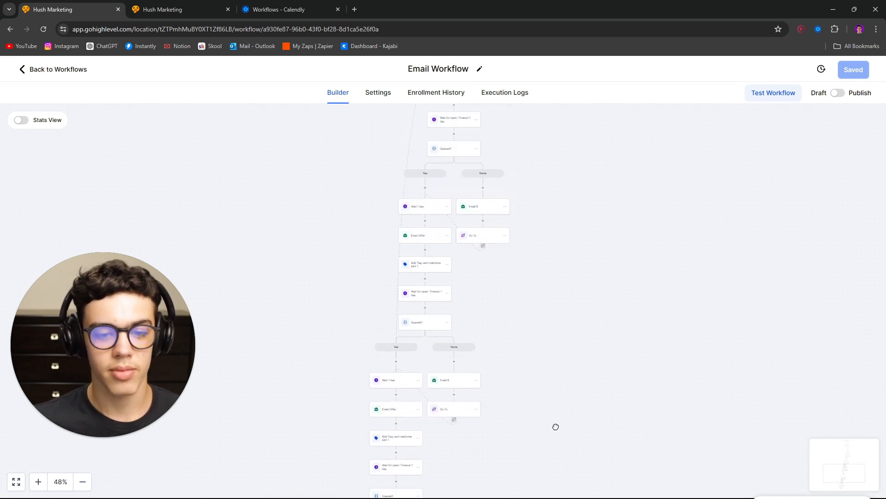
scroll(574, 346, "up", 4)
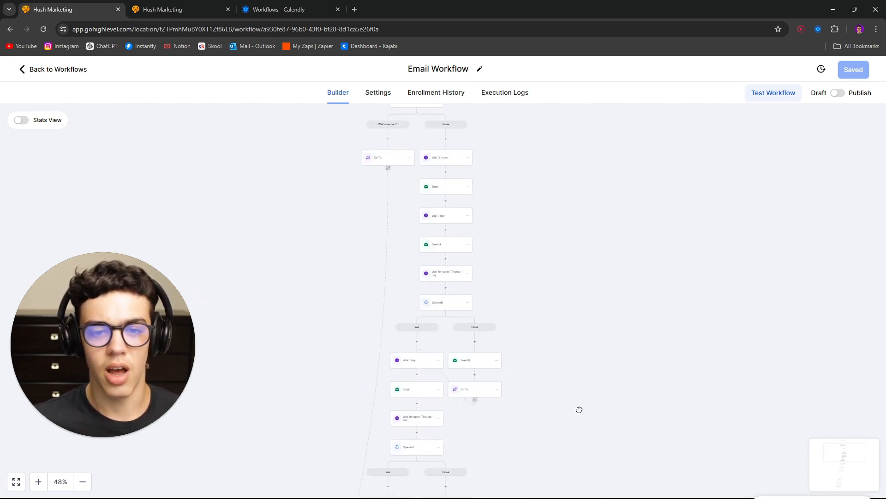
scroll(579, 410, "up", 2)
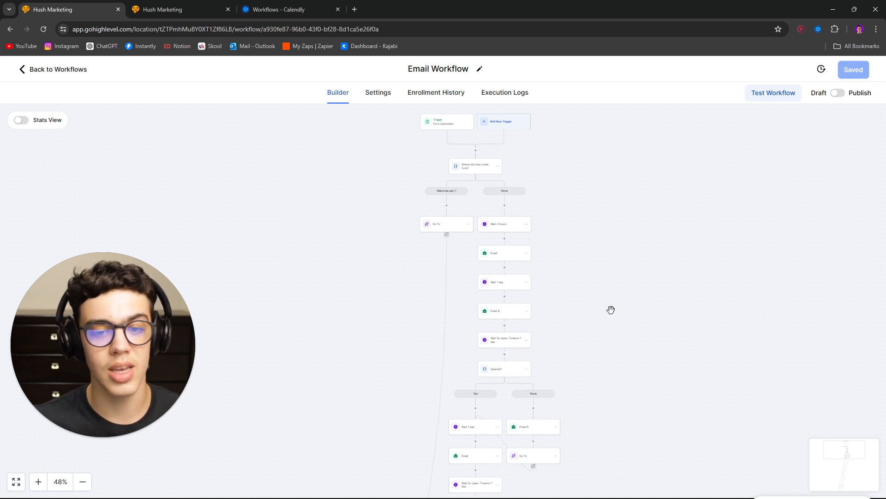
left_click(469, 170)
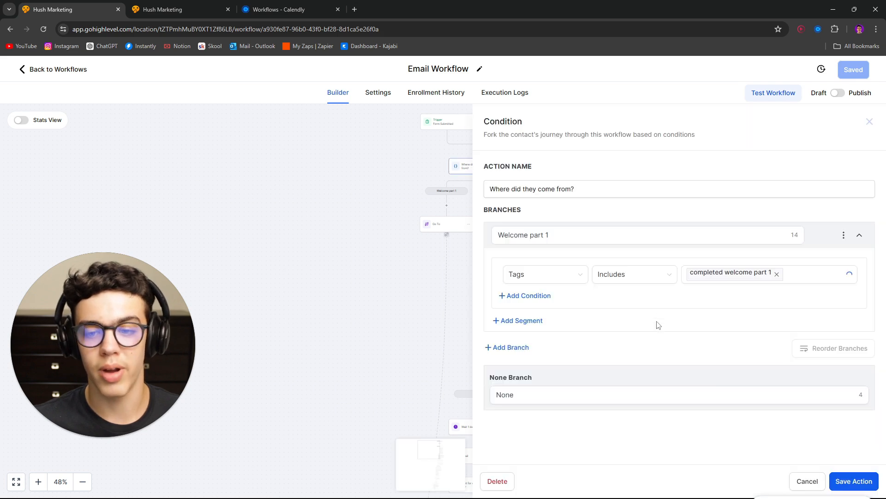
left_click(514, 349)
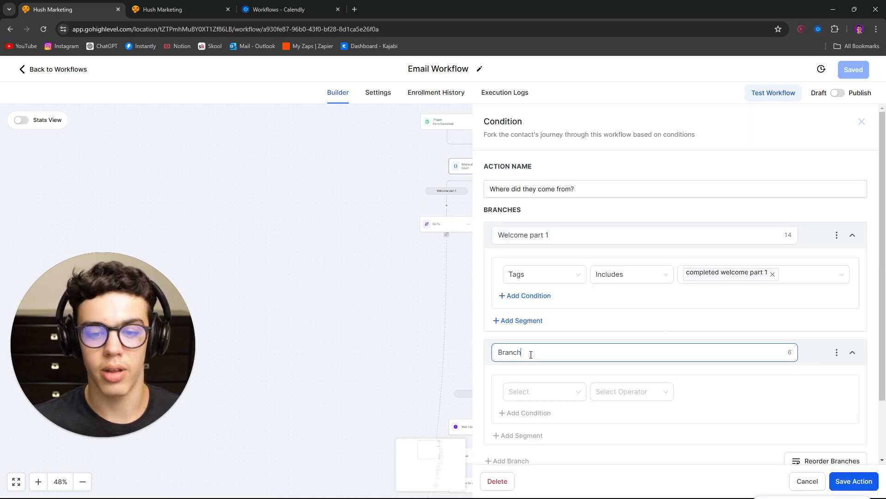
triple_click(531, 355)
type("Welcome part 2")
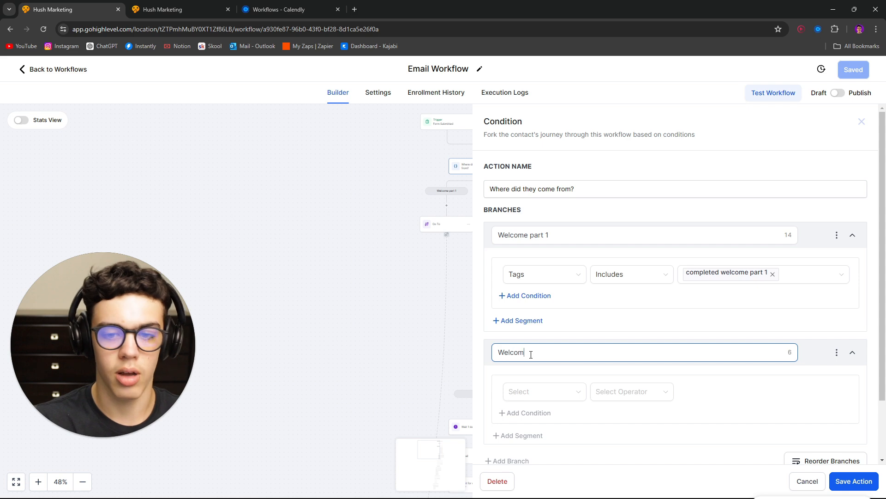
left_click(523, 394)
left_click(816, 240)
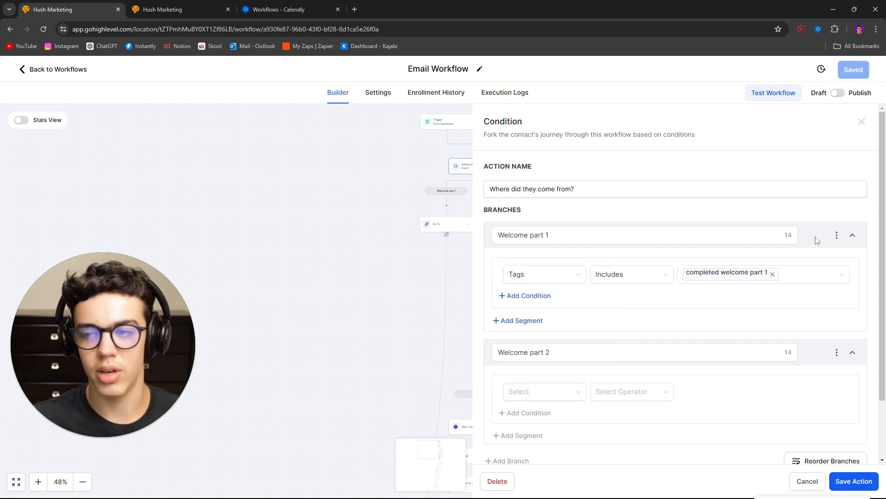
left_click(862, 121)
Step: Create the tag "sent welcome part 2" and assign it to the Add Tag action in the copied, lower email sequence
scroll(790, 174, "down", 10)
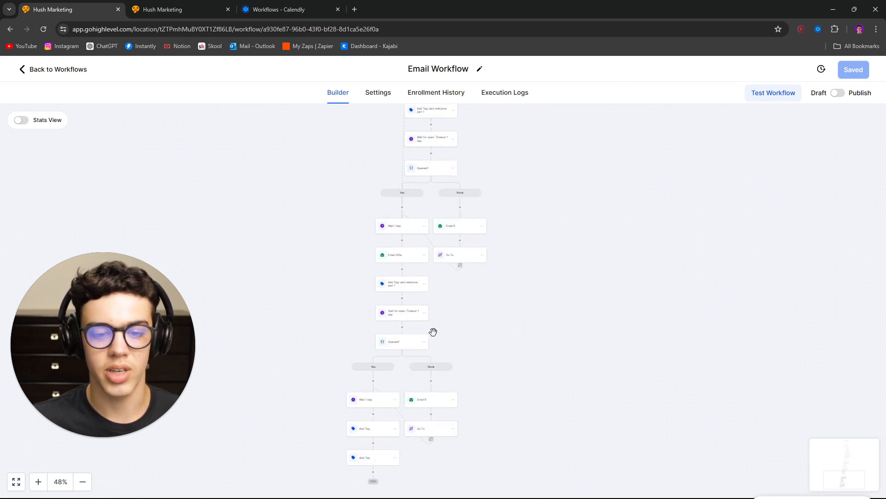
scroll(434, 331, "down", 3)
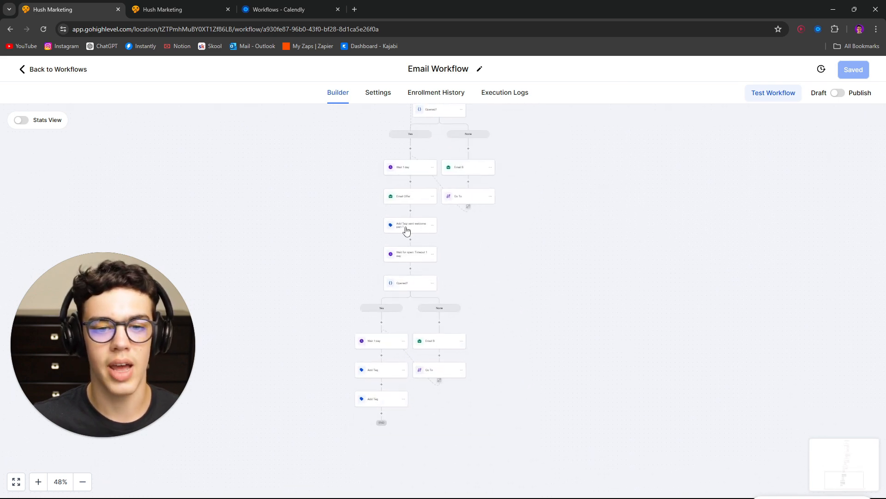
scroll(611, 327, "up", 13)
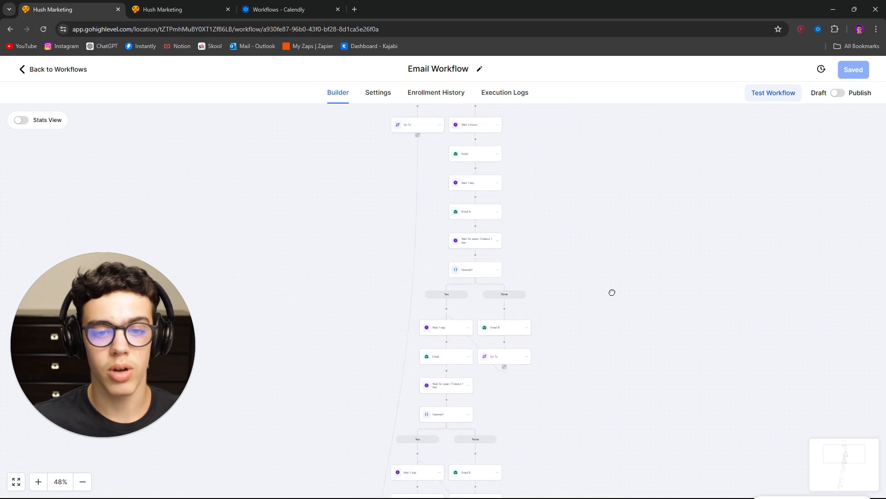
scroll(574, 164, "down", 15)
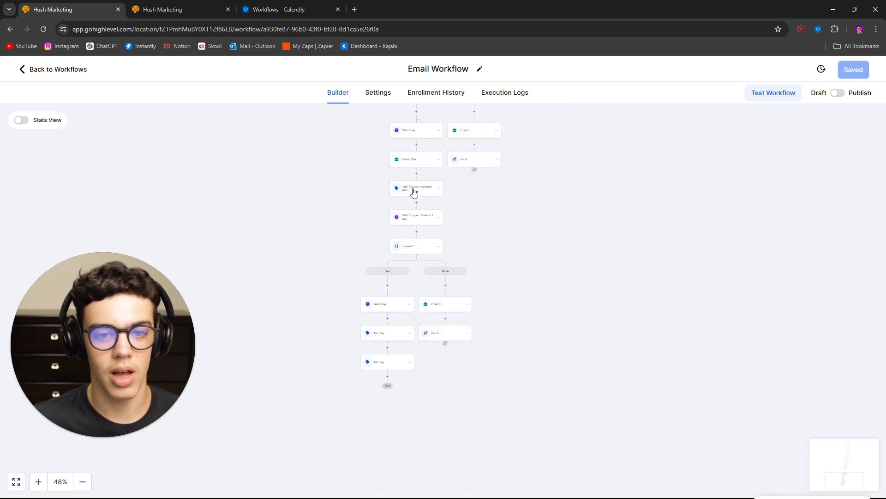
left_click(415, 193)
left_click(700, 226)
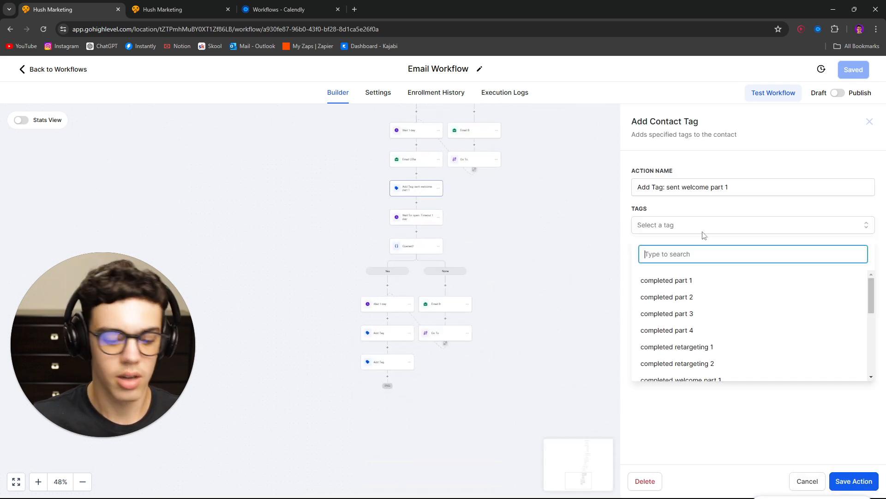
type("sent welcome pa")
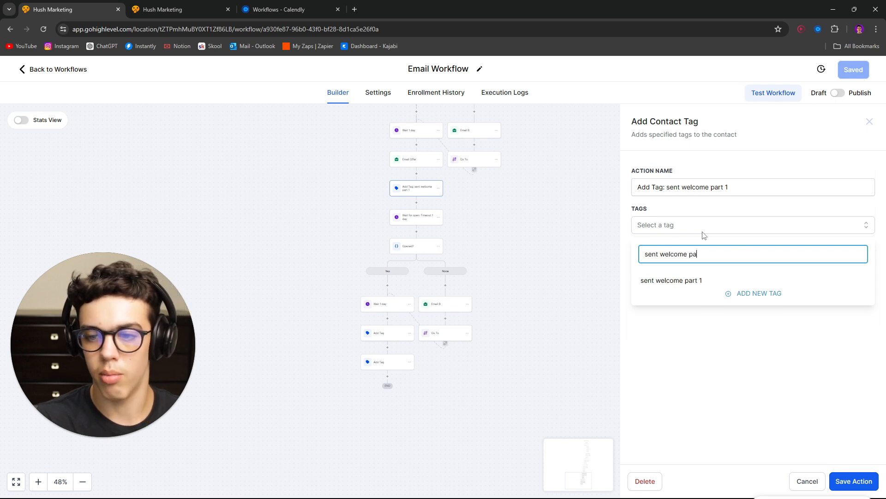
type("rt 2")
left_click(749, 278)
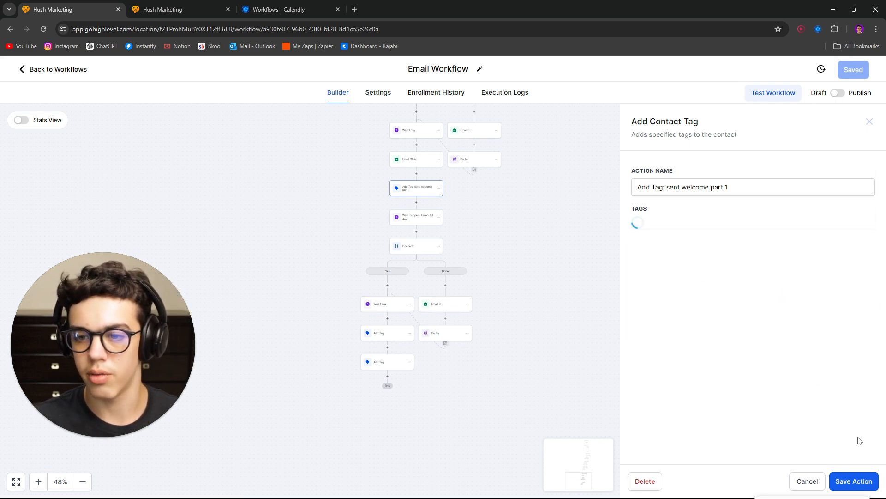
left_click(854, 481)
Step: Rename the copied Add Tag action as "Add Tag: sent welcome part 2" and save the action
scroll(574, 332, "up", 3)
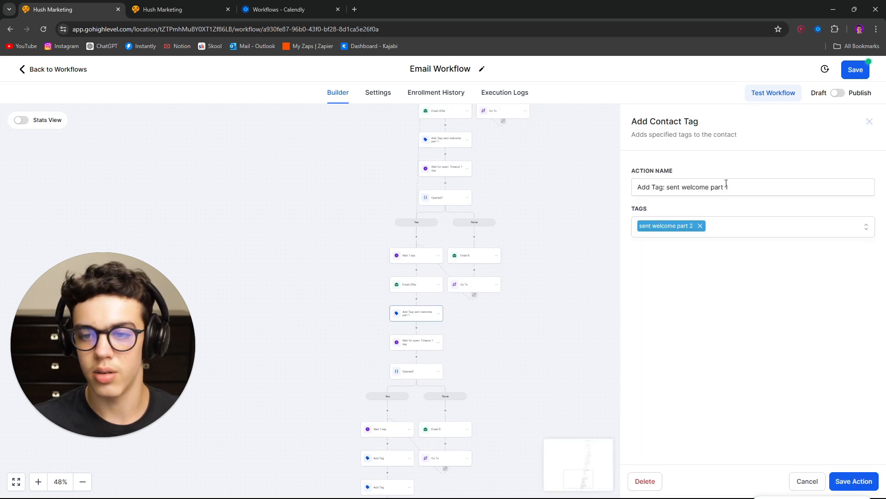
left_click(738, 184)
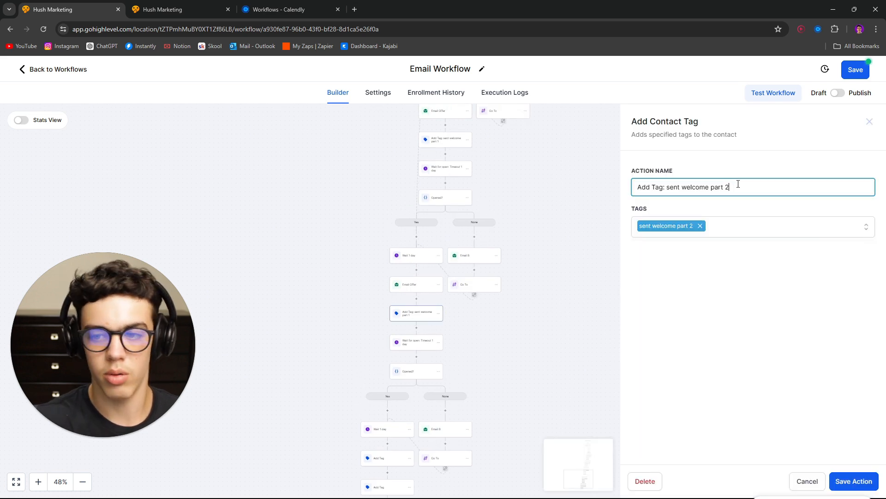
left_click(858, 483)
Step: Add a second condition based on contact Tags to the Welcome part 1 branch of the "Where did they come from?" condition
left_click_drag(616, 304, 630, 439)
left_click_drag(631, 121, 616, 383)
left_click_drag(649, 223, 601, 434)
left_click_drag(632, 269, 633, 387)
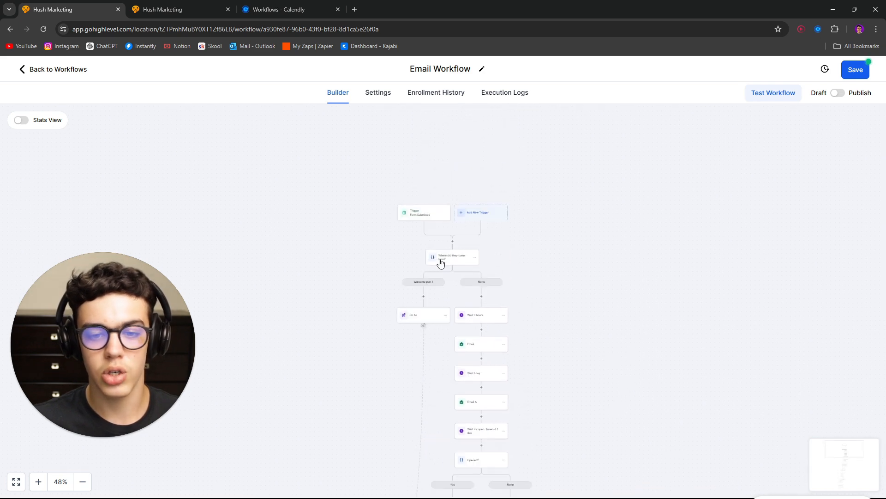
left_click(458, 264)
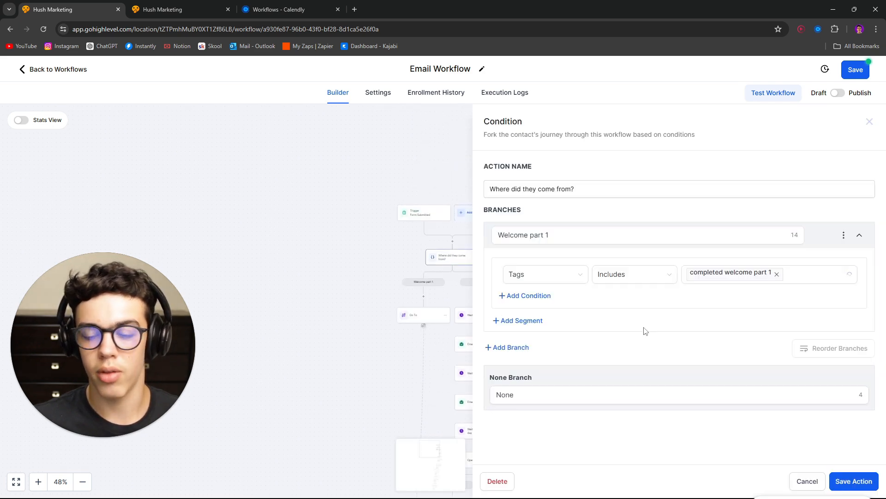
left_click(524, 298)
left_click(540, 346)
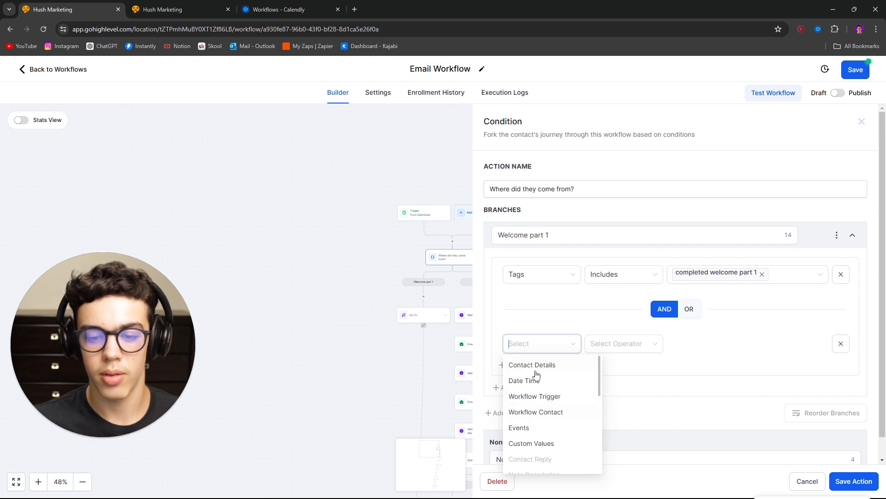
left_click(536, 369)
scroll(536, 427, "down", 4)
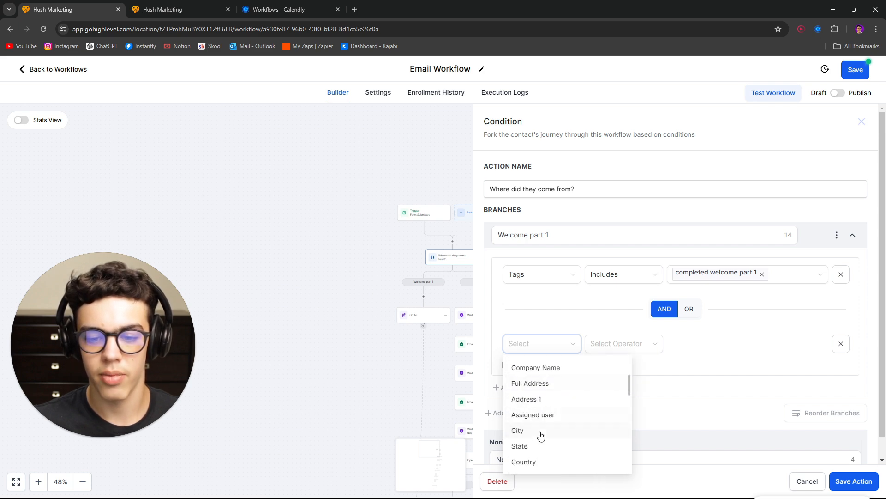
scroll(531, 434, "down", 2)
left_click(531, 462)
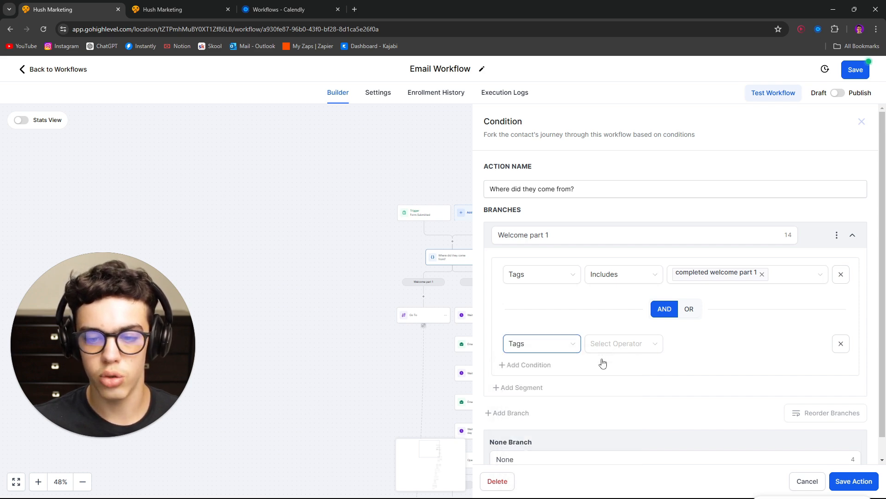
Step: Set the second Welcome part 1 condition to "Does not include" the tag "completed welcome part 2"
left_click(639, 344)
left_click(644, 381)
left_click(719, 347)
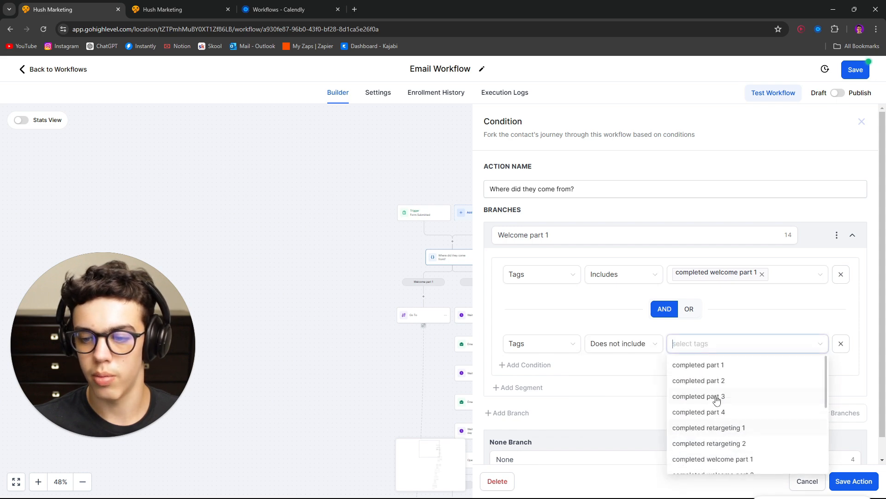
type("pa")
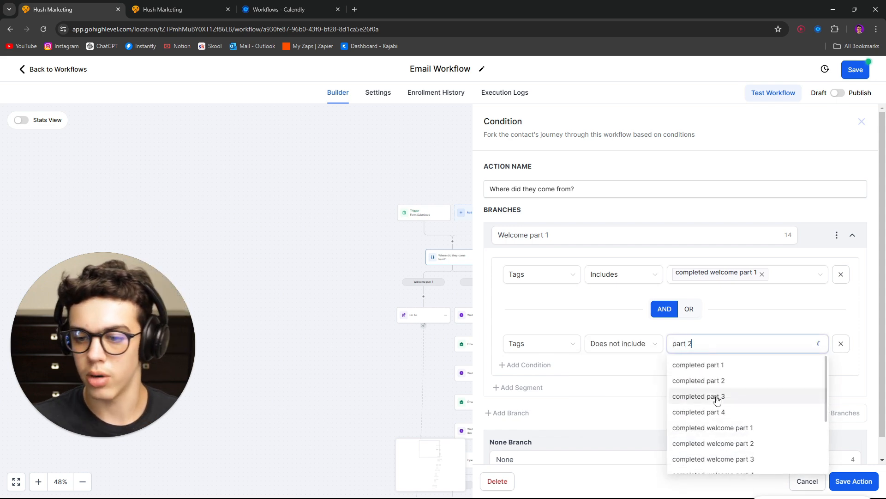
type("rt 2")
left_click(726, 383)
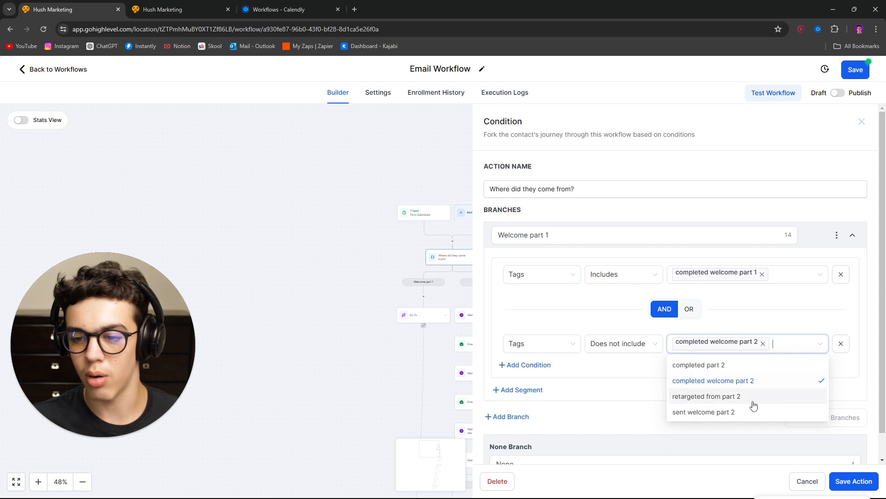
left_click(766, 336)
Step: Add another branch to the source condition and name it "Welcome part 2"
scroll(582, 412, "down", 1)
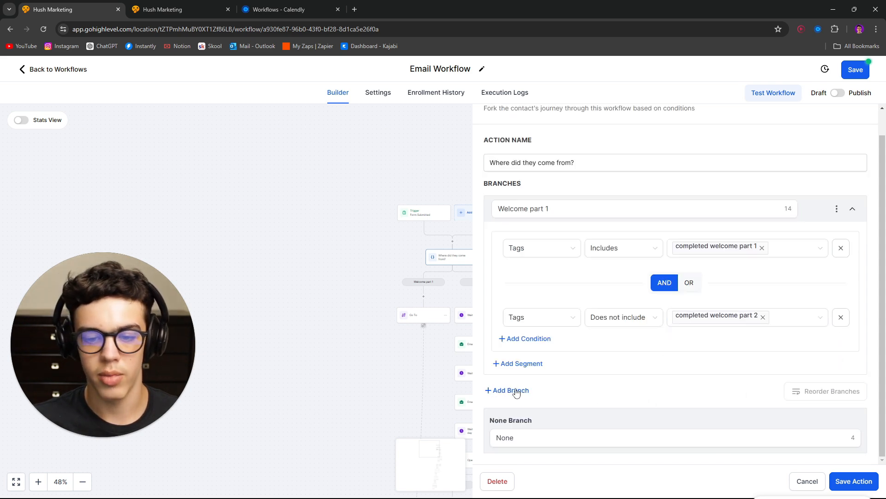
left_click(511, 390)
double_click(524, 400)
type("Welcome part 2")
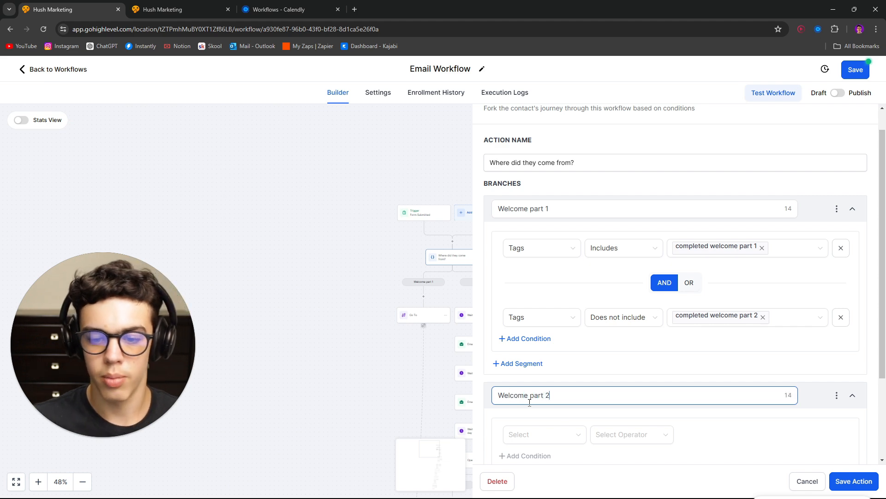
Step: Set the Welcome part 2 branch to match Tags that include "completed welcome part 2", and save the condition
left_click(545, 436)
scroll(569, 369, "up", 1)
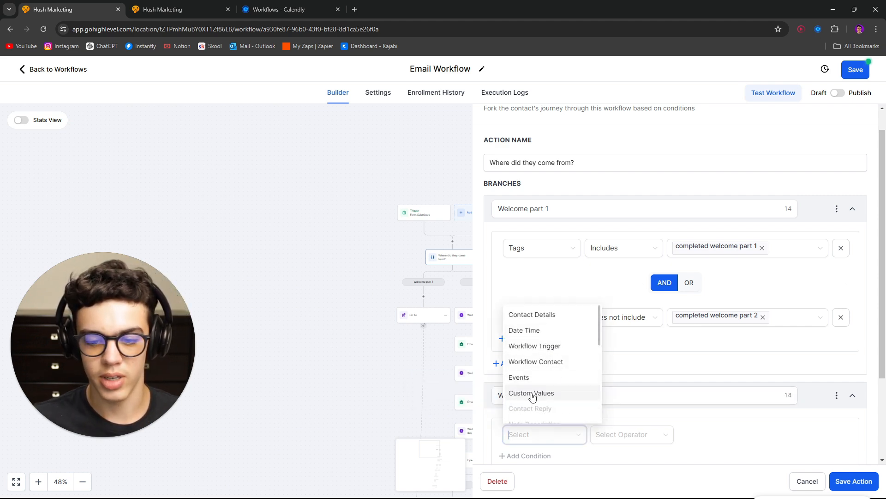
left_click(531, 315)
scroll(534, 388, "down", 4)
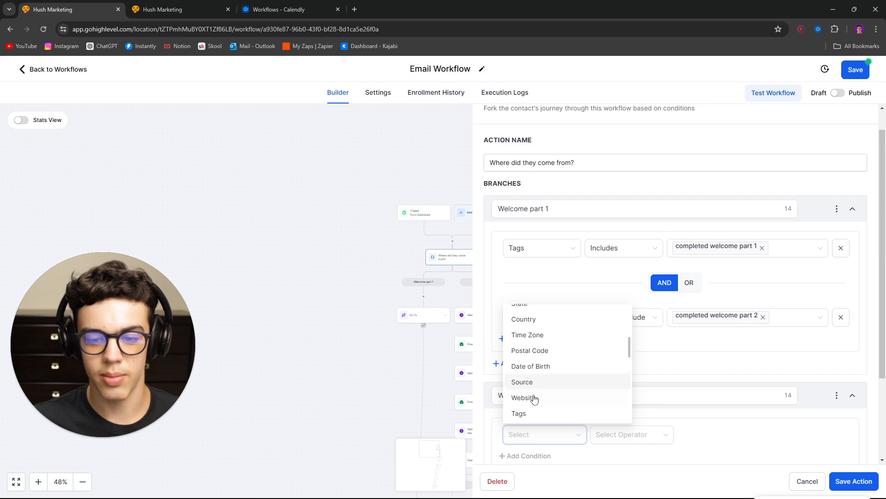
scroll(534, 399, "down", 2)
left_click(524, 367)
left_click(619, 434)
left_click(616, 368)
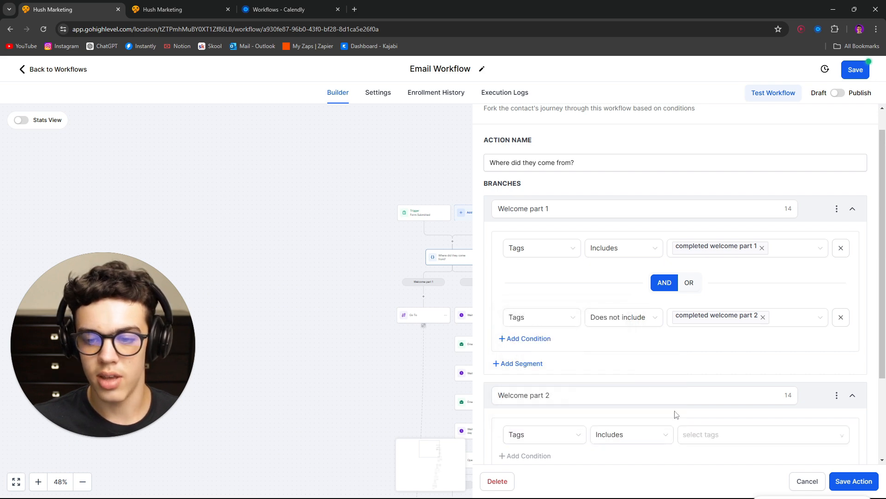
left_click(690, 434)
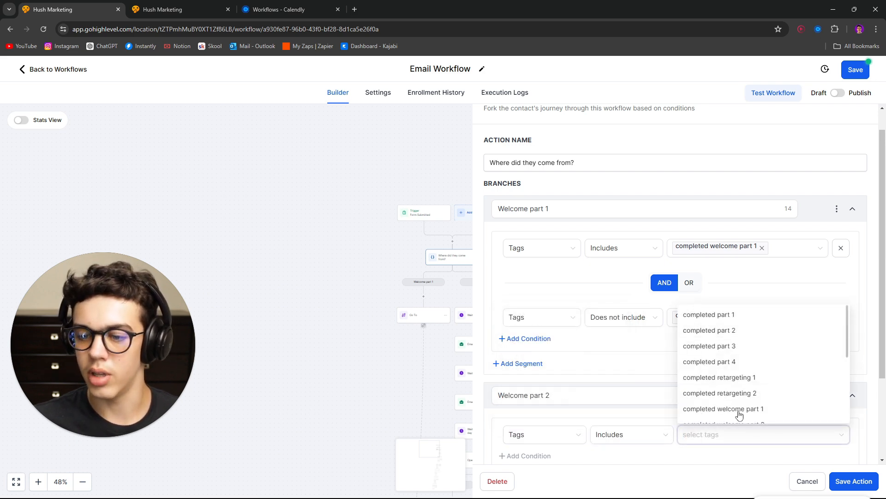
scroll(738, 408, "down", 1)
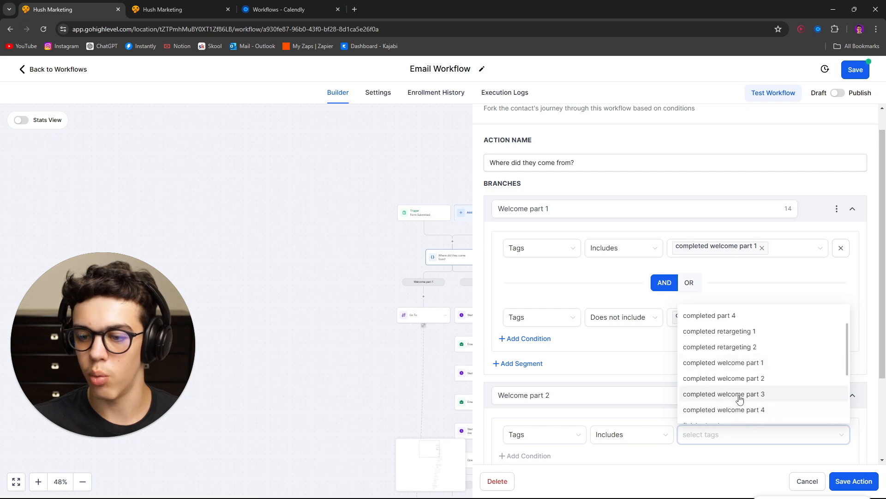
left_click(736, 378)
left_click(791, 459)
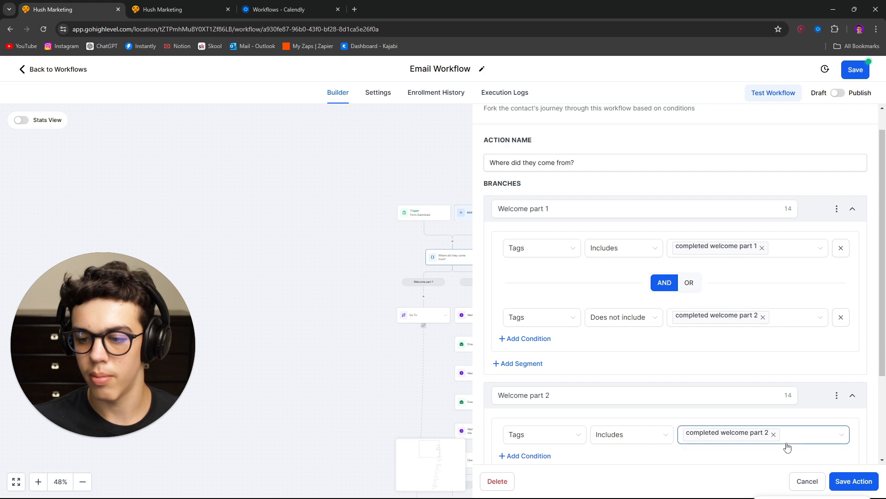
scroll(663, 433, "down", 1)
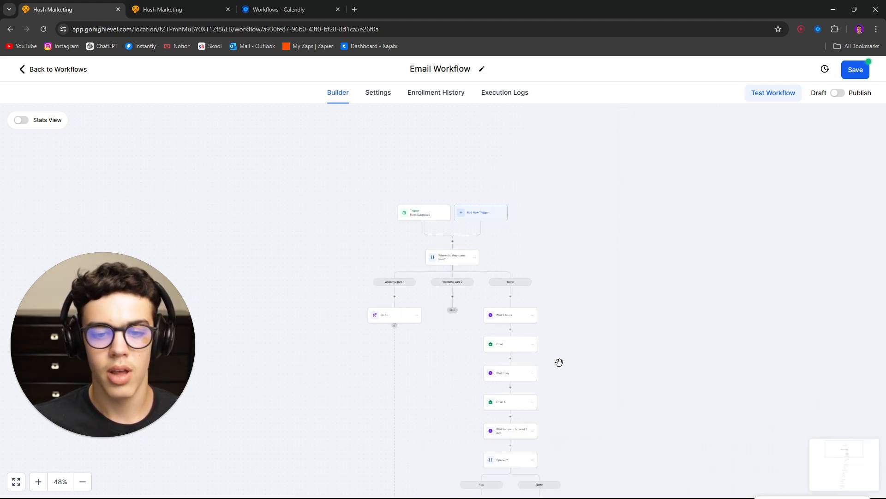
Step: Add a Go To action under the Welcome part 2 branch and link it into the Yes branch of the last "Opened?" condition
left_click(450, 295)
type("go")
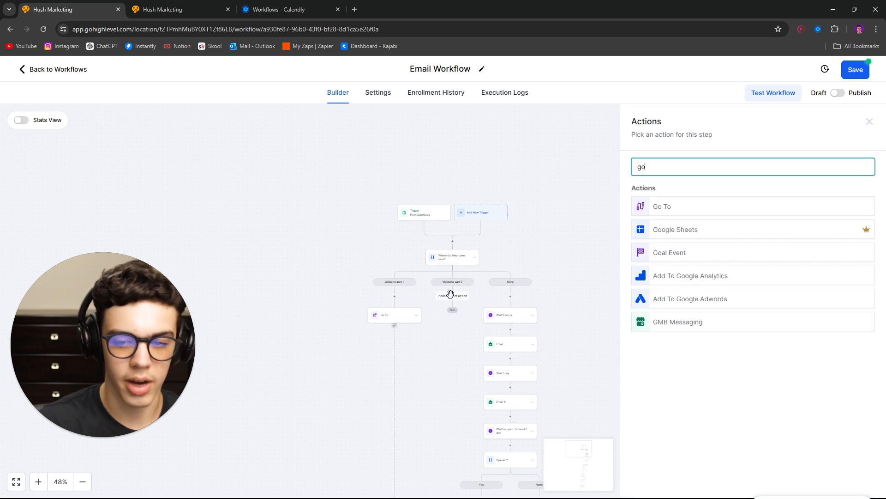
left_click(672, 203)
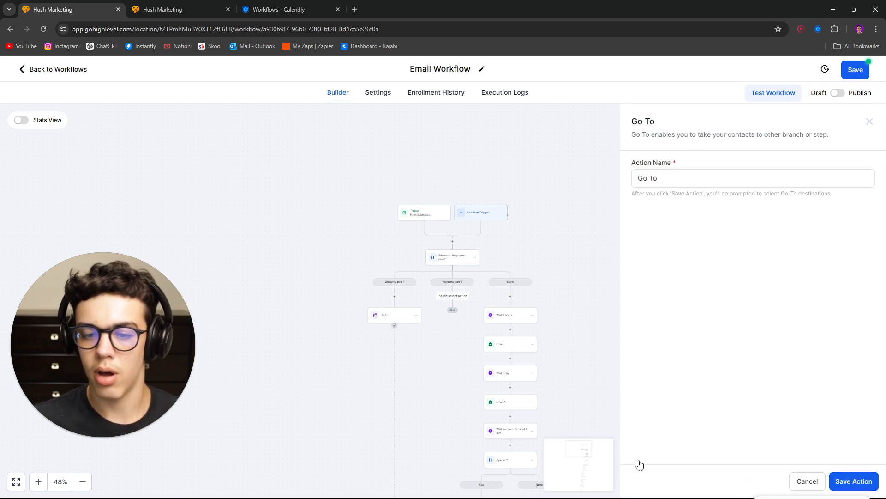
left_click(854, 481)
scroll(600, 379, "down", 7)
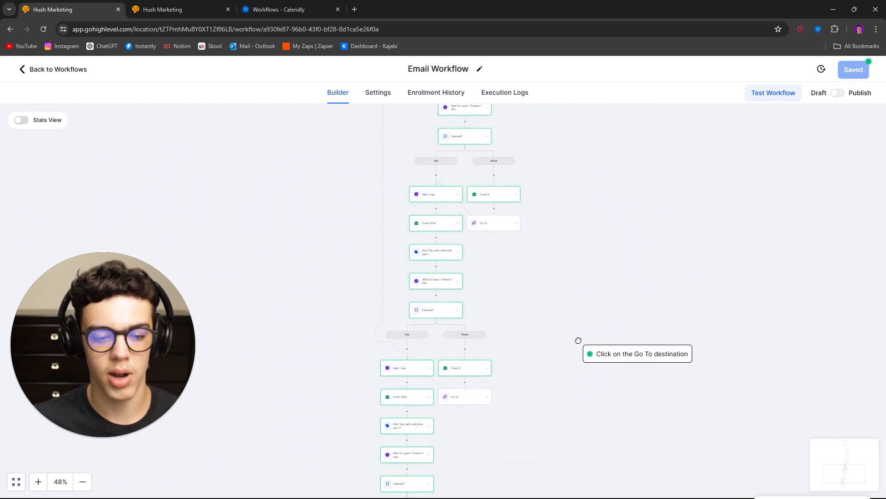
scroll(581, 344, "down", 5)
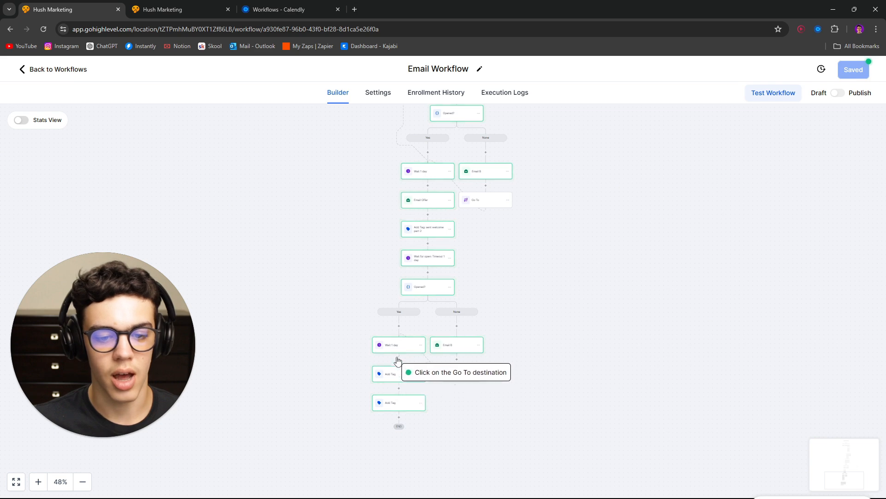
left_click(398, 371)
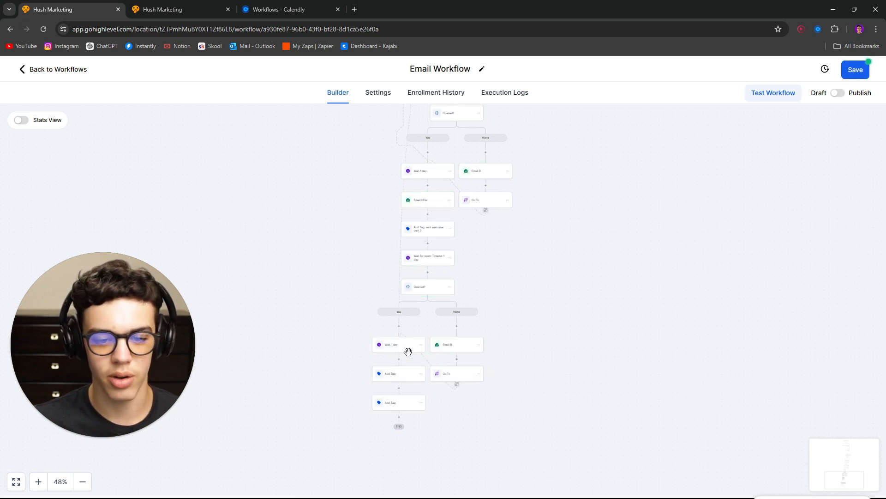
Step: Trace both welcome Go To paths through Email Workflow from the source condition, and glance at the Retargeting workflow
scroll(616, 395, "up", 8)
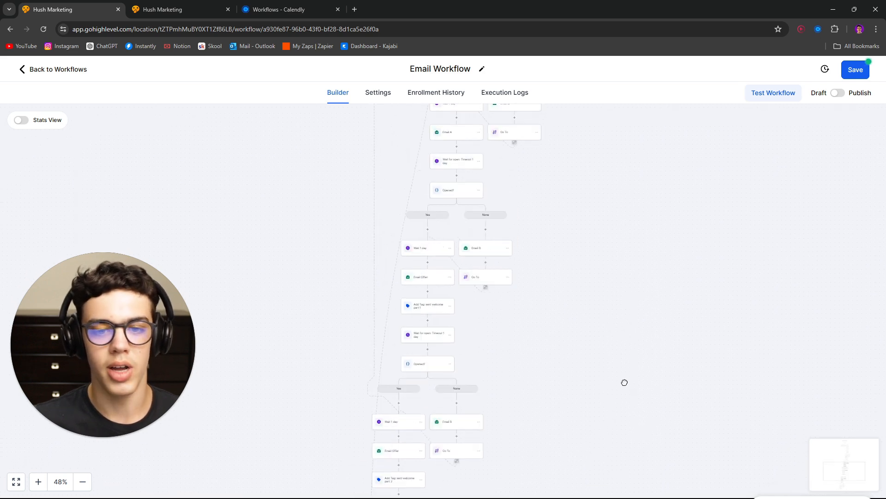
left_click_drag(638, 475, 672, 465)
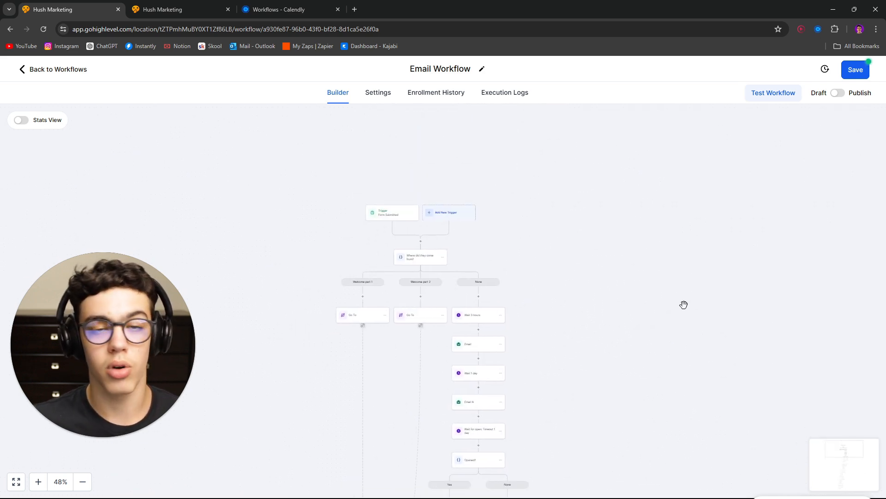
scroll(594, 301, "down", 8)
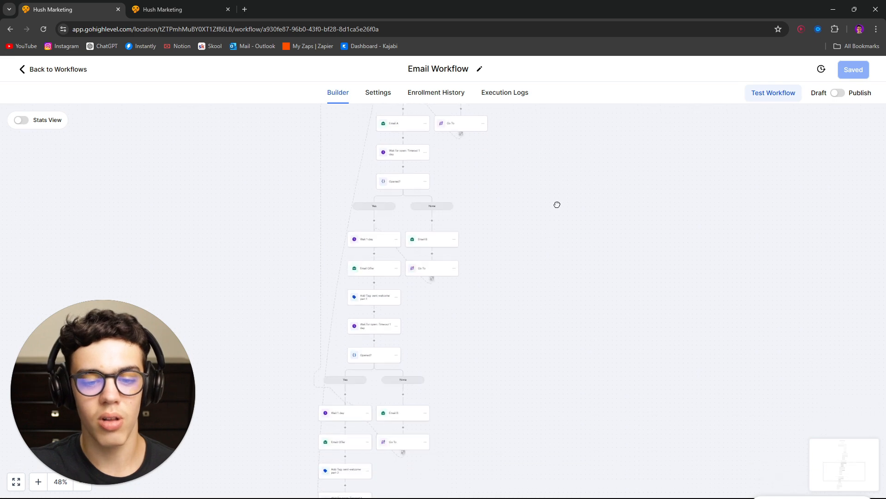
left_click_drag(574, 321, 555, 384)
left_click(160, 7)
left_click(95, 7)
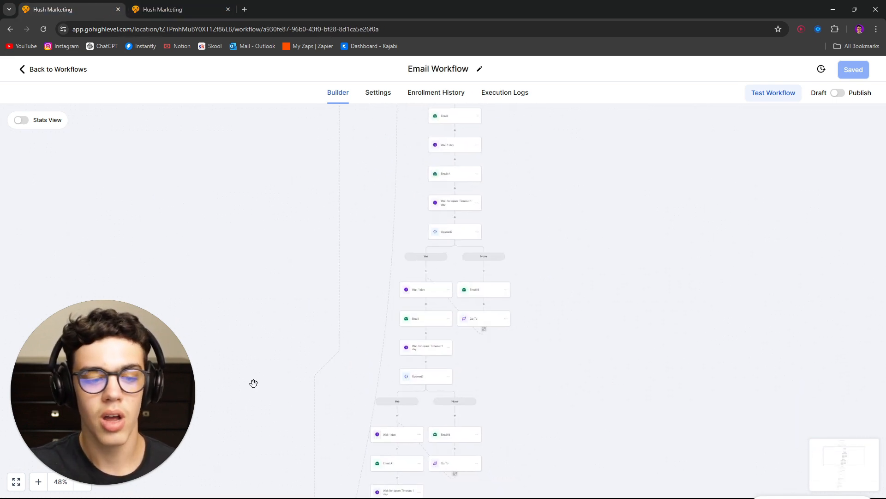
left_click(100, 485)
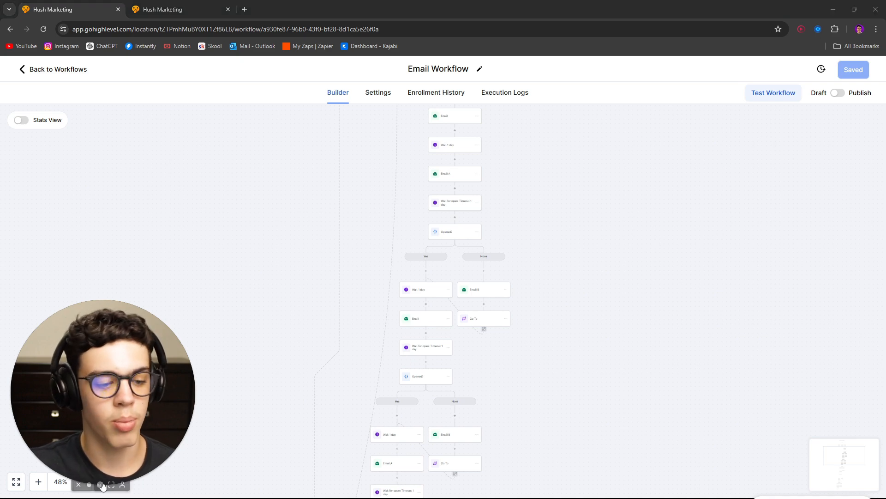
left_click(112, 484)
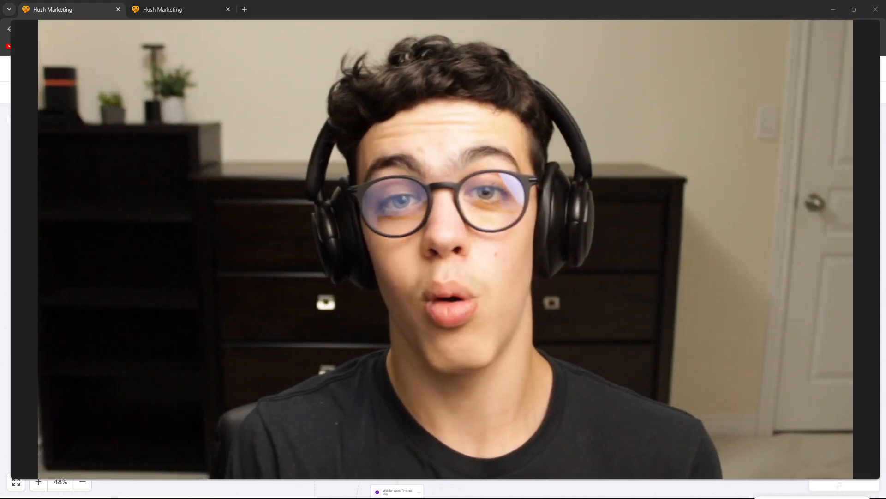